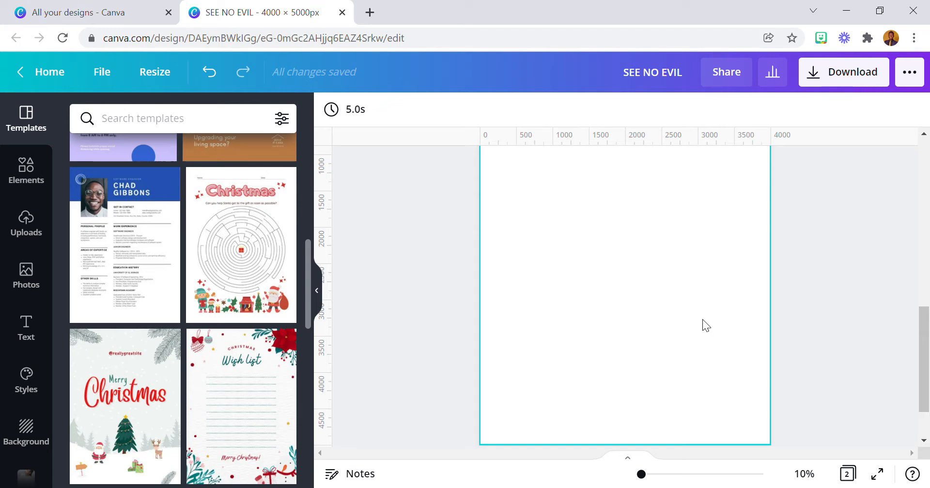
- Examine the finished SEE NO EVIL poster on page 1 and the blank page 2 below it
scroll(713, 321, "up", 8)
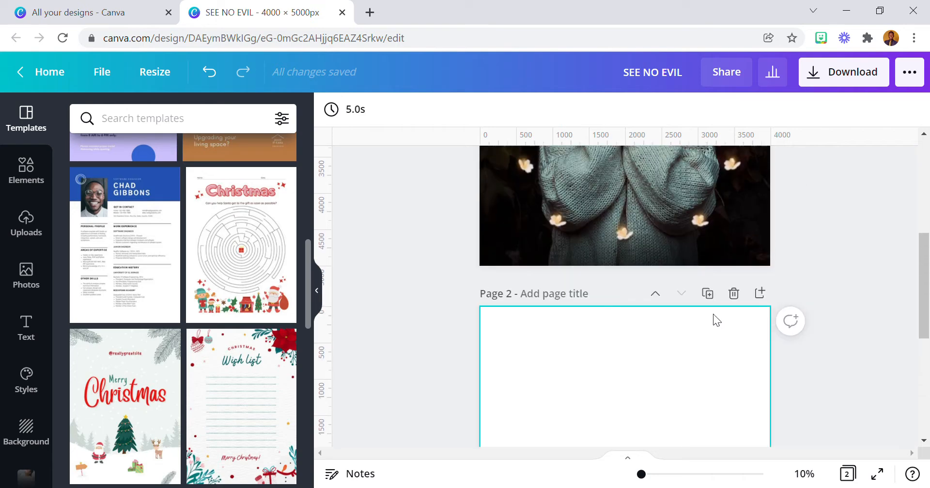
scroll(537, 368, "down", 5)
left_click(596, 368)
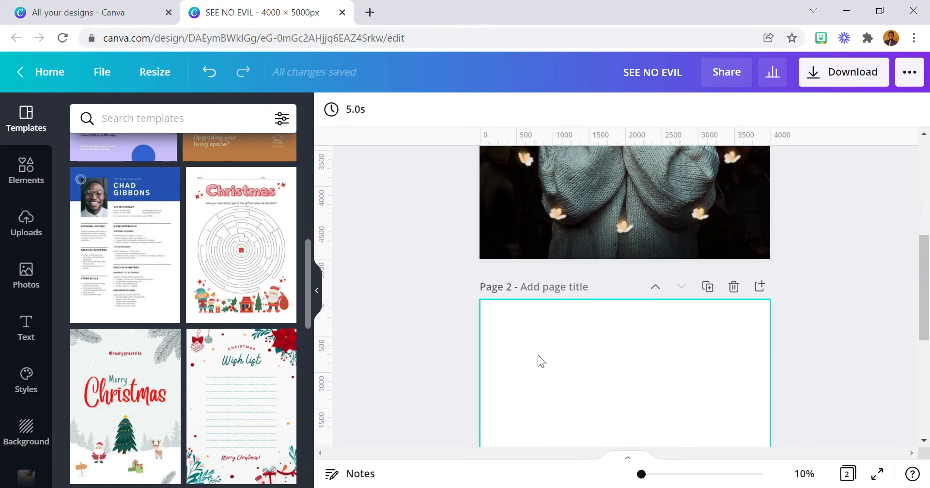
scroll(598, 368, "up", 2)
scroll(664, 237, "up", 2)
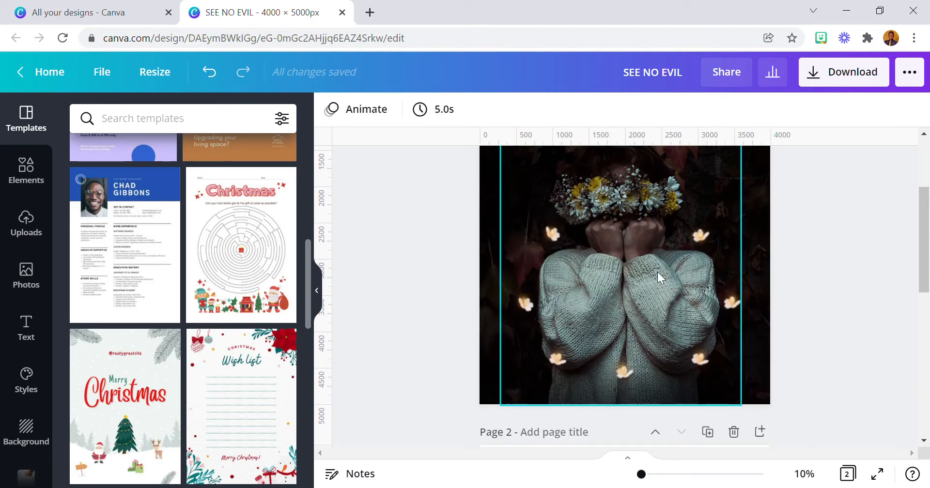
scroll(655, 279, "down", 5)
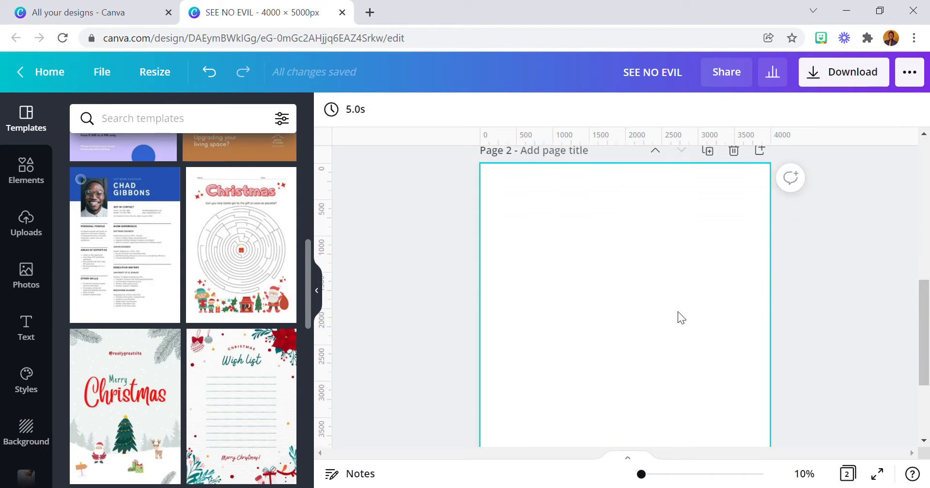
scroll(649, 319, "up", 4)
scroll(647, 315, "down", 3)
scroll(649, 316, "down", 2)
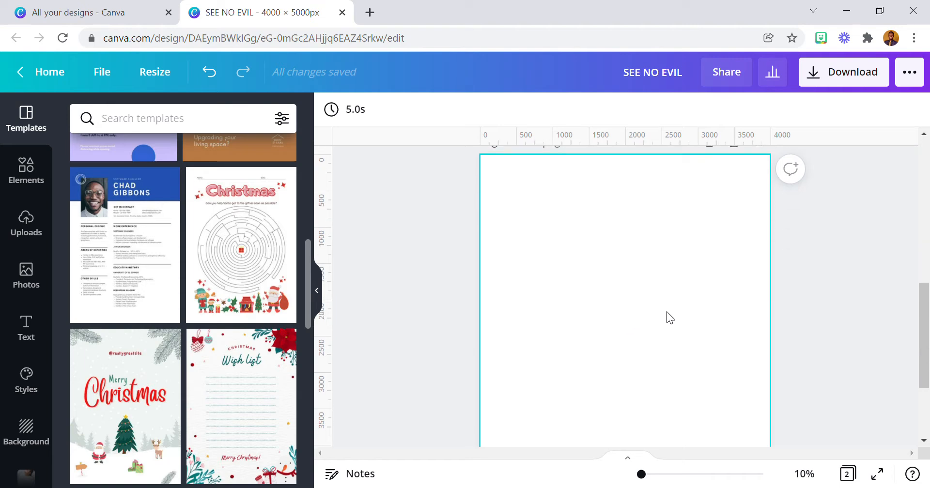
scroll(655, 331, "up", 10)
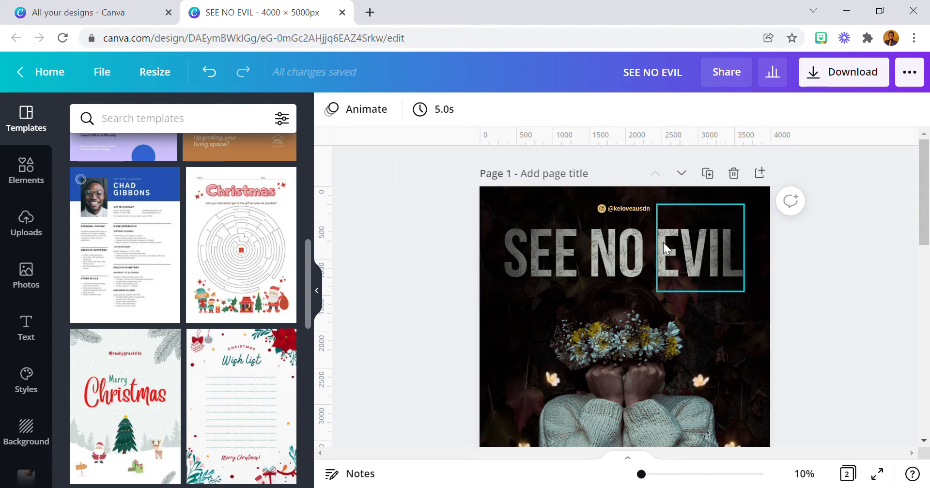
scroll(580, 244, "down", 6)
scroll(644, 222, "down", 2)
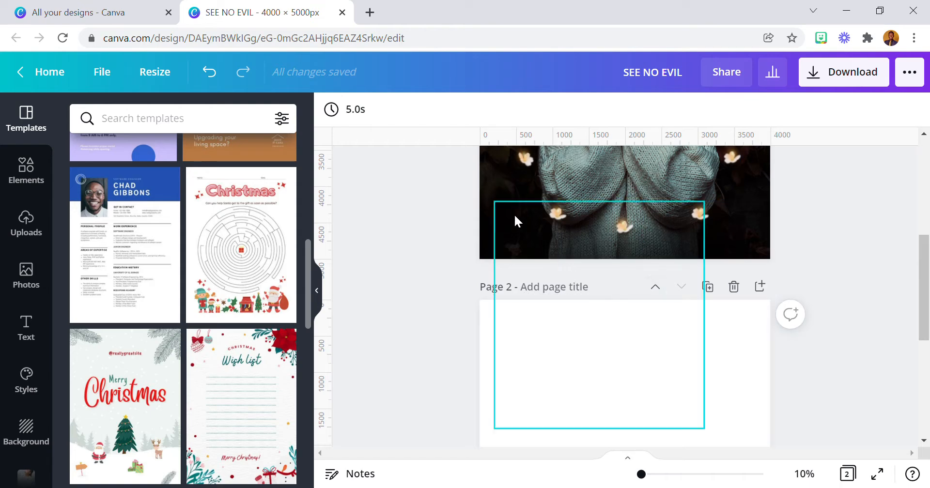
scroll(639, 322, "down", 2)
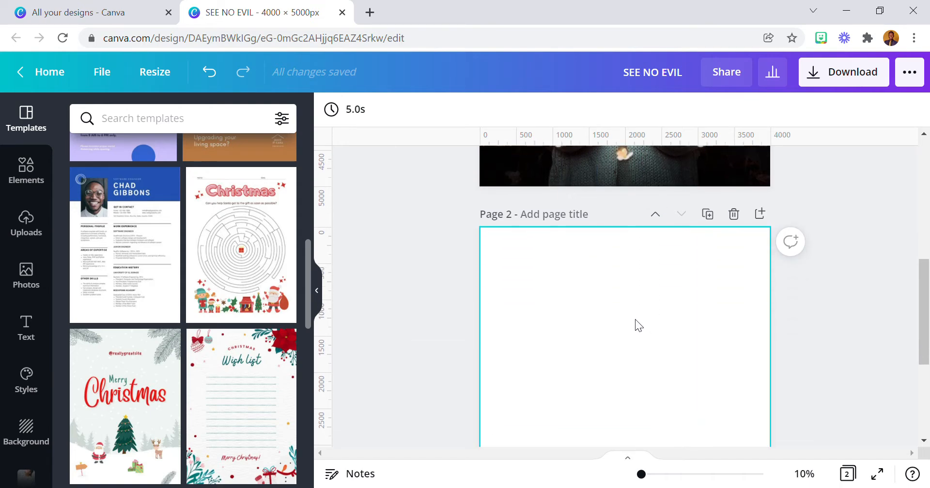
scroll(613, 272, "up", 10)
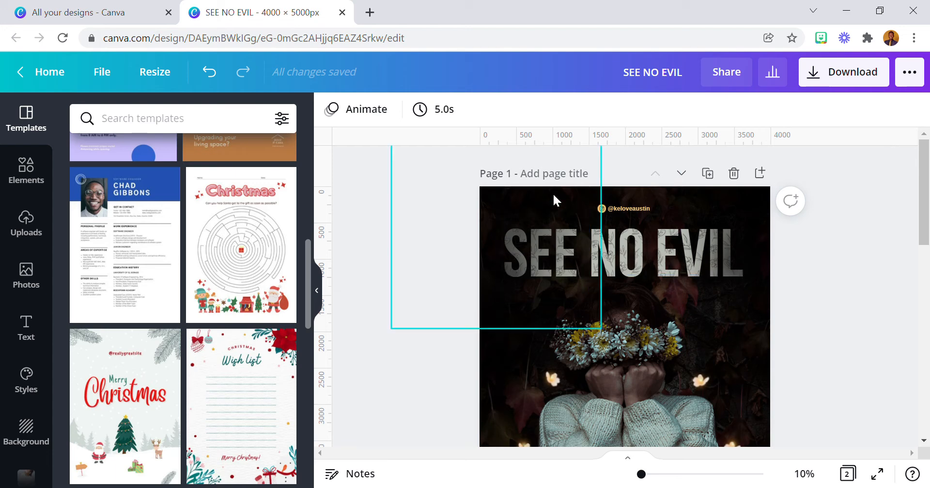
scroll(667, 253, "down", 8)
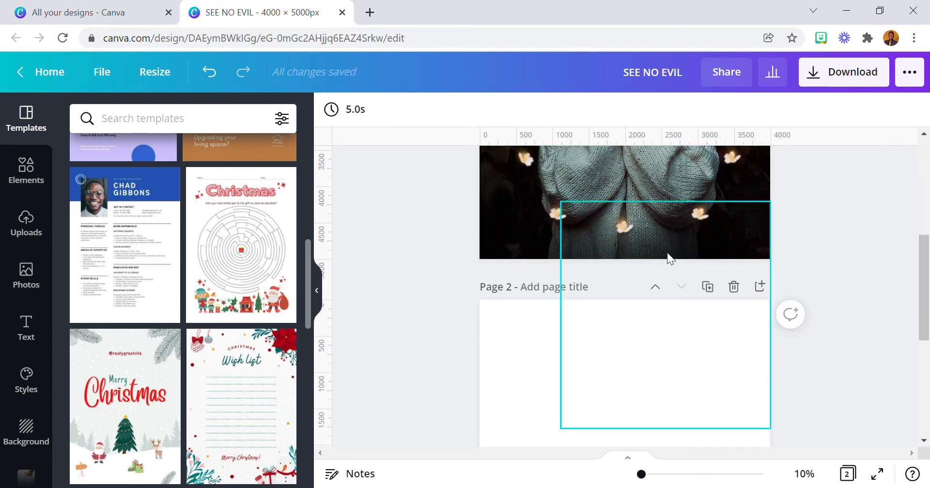
scroll(667, 257, "down", 6)
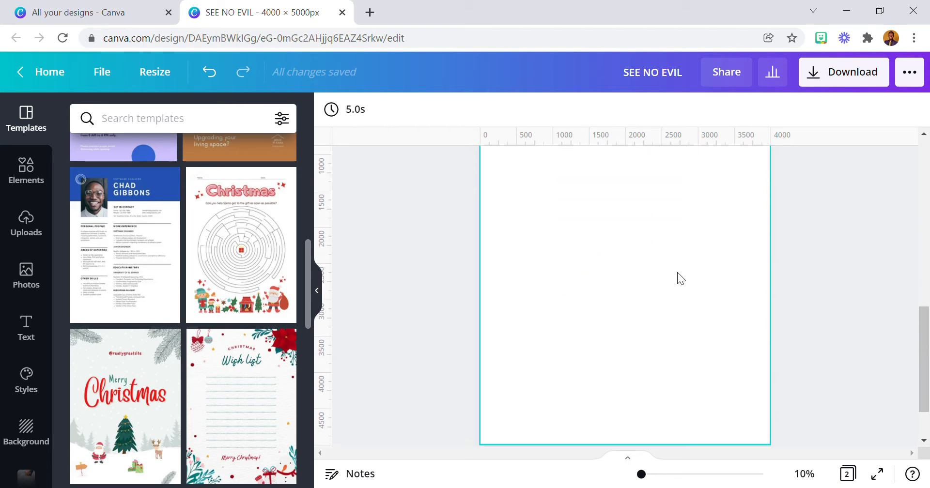
- Open the stock photo library for filling page 2
left_click(27, 276)
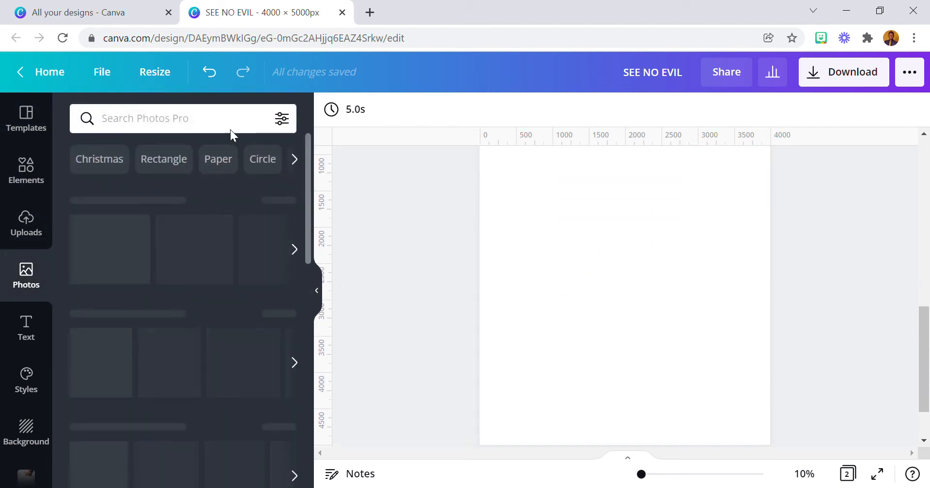
left_click(172, 119)
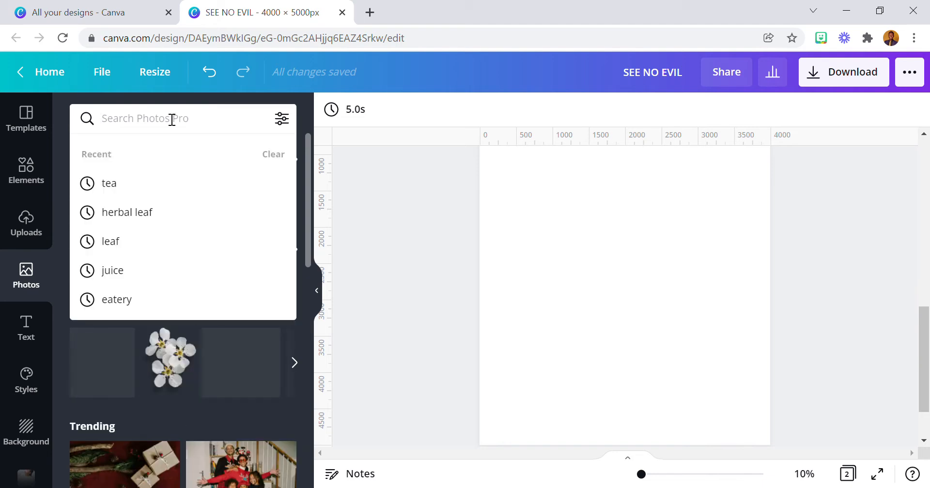
type("wom")
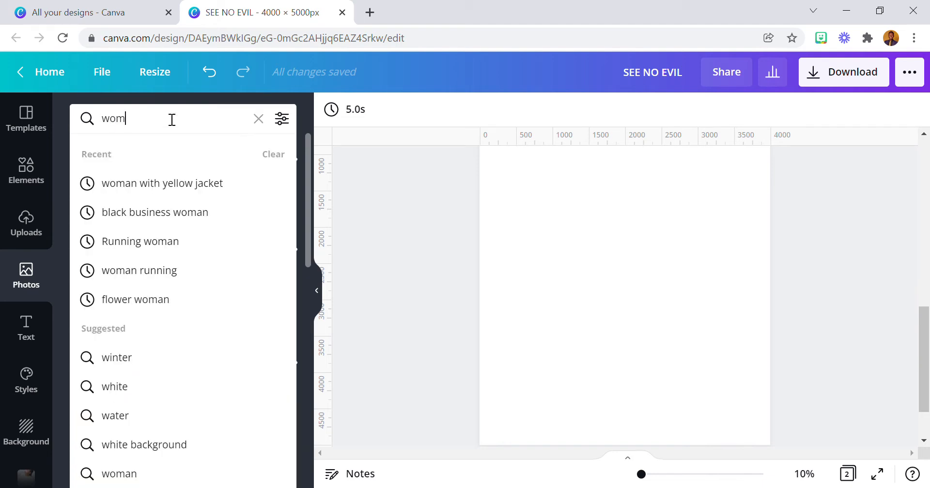
type("an")
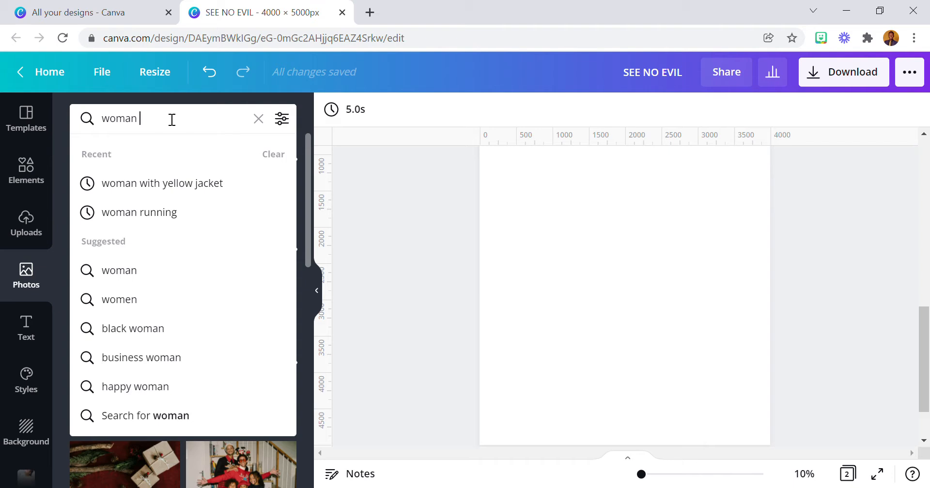
key("BackSpace")
key("BackSpace")
key("BackSpace")
key("BackSpace")
key("BackSpace")
key("BackSpace")
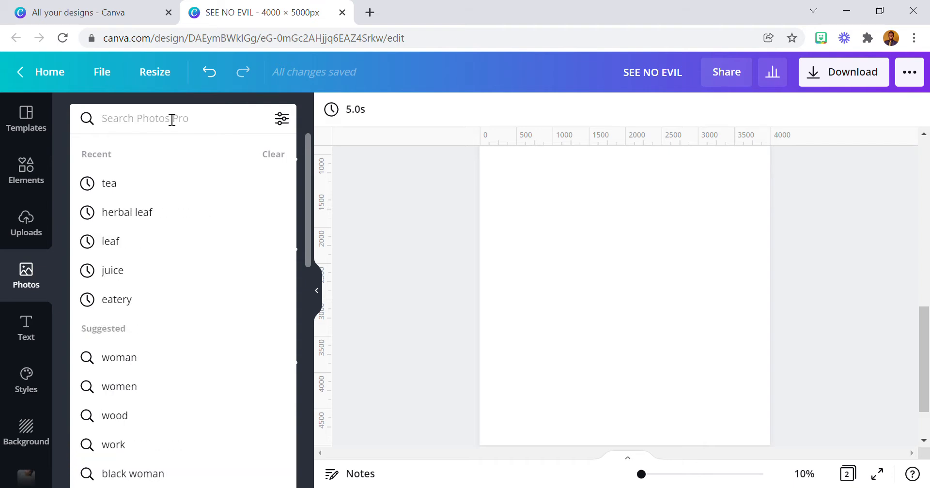
type("flow")
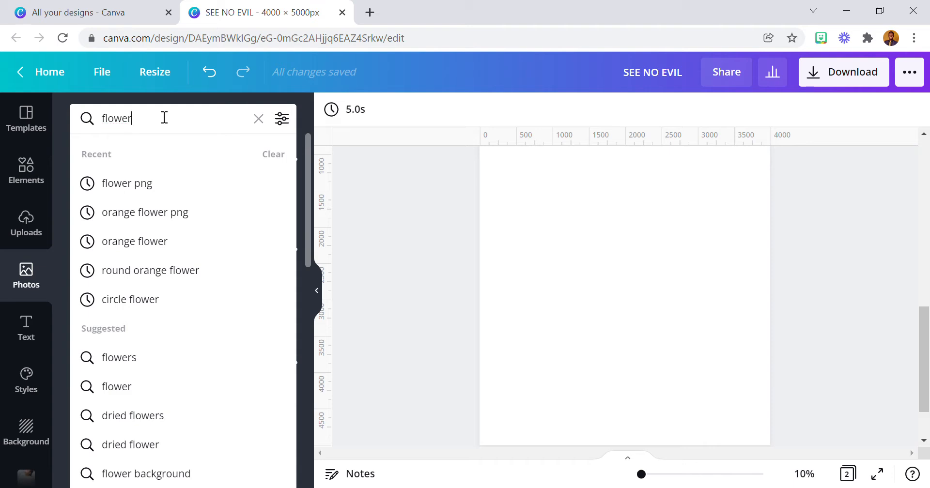
type("er")
key("BackSpace")
key("BackSpace")
key("BackSpace")
key("BackSpace")
key("BackSpace")
key("BackSpace")
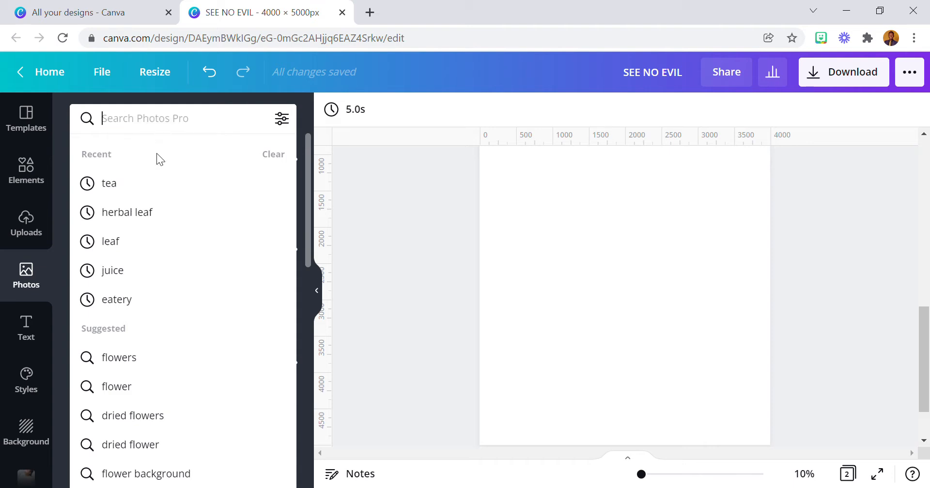
left_click(378, 205)
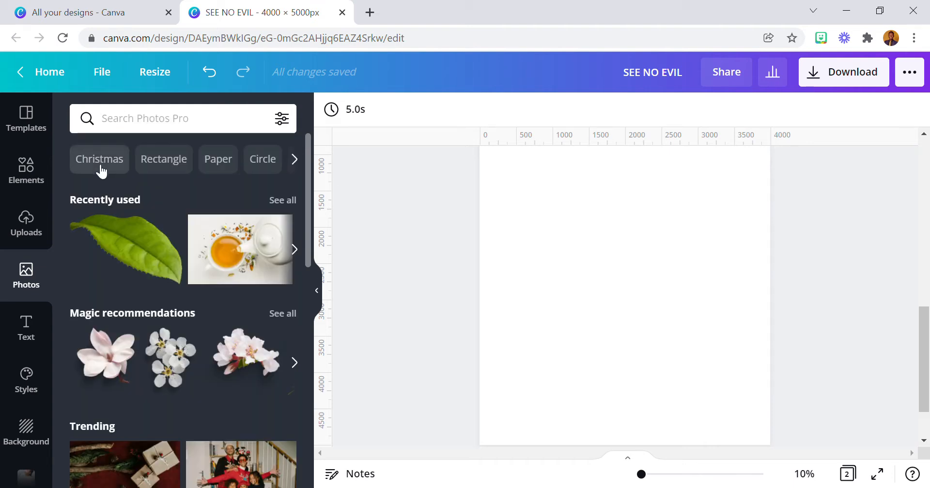
- Add the dark photo of the person with a flower crown from all recently used photos to page 2 and set it as the background
left_click(290, 201)
scroll(197, 286, "down", 3)
scroll(189, 276, "down", 6)
scroll(188, 281, "down", 5)
scroll(183, 276, "down", 5)
scroll(182, 272, "down", 6)
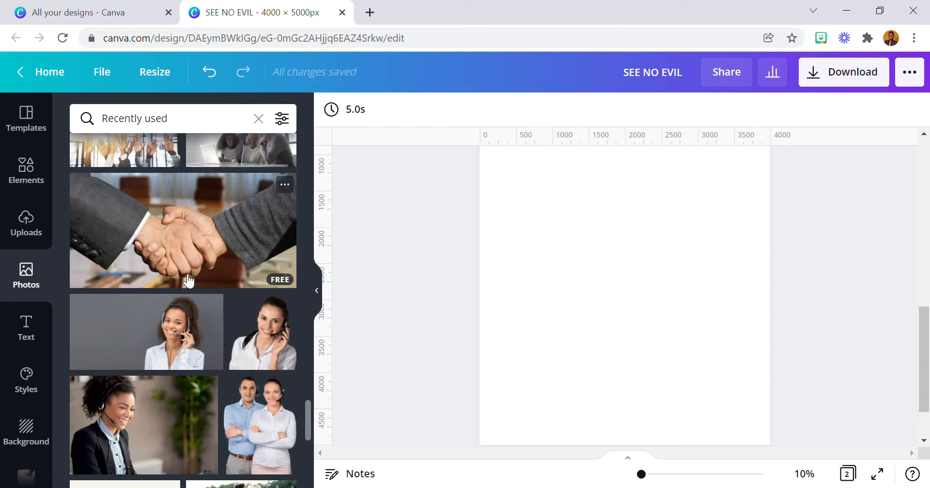
scroll(188, 281, "down", 8)
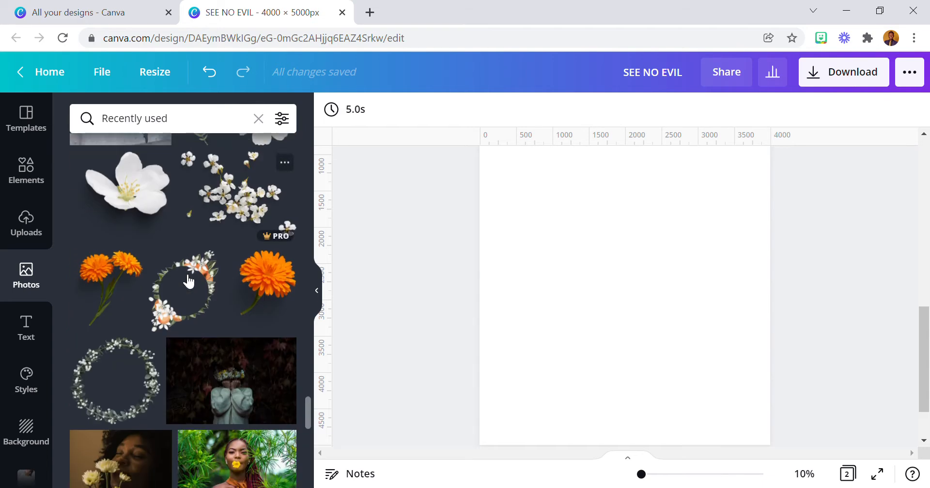
scroll(189, 281, "down", 3)
left_click(243, 245)
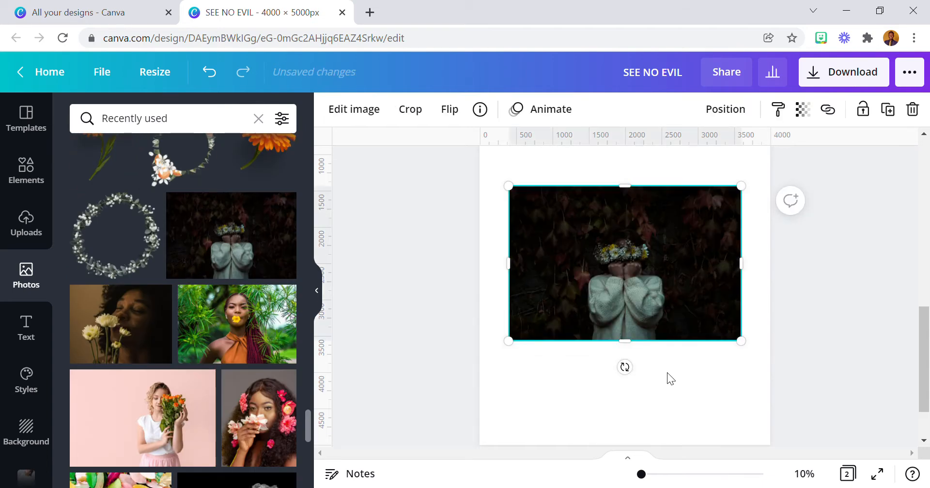
right_click(648, 252)
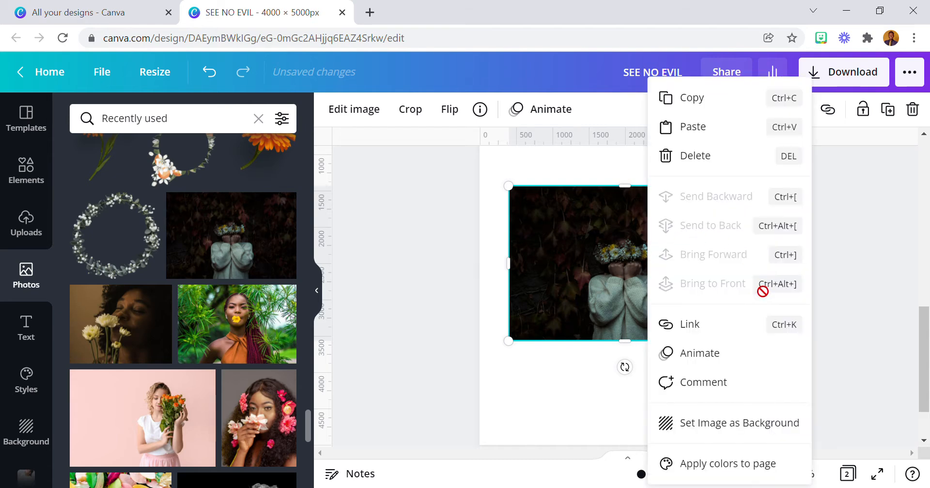
left_click(738, 420)
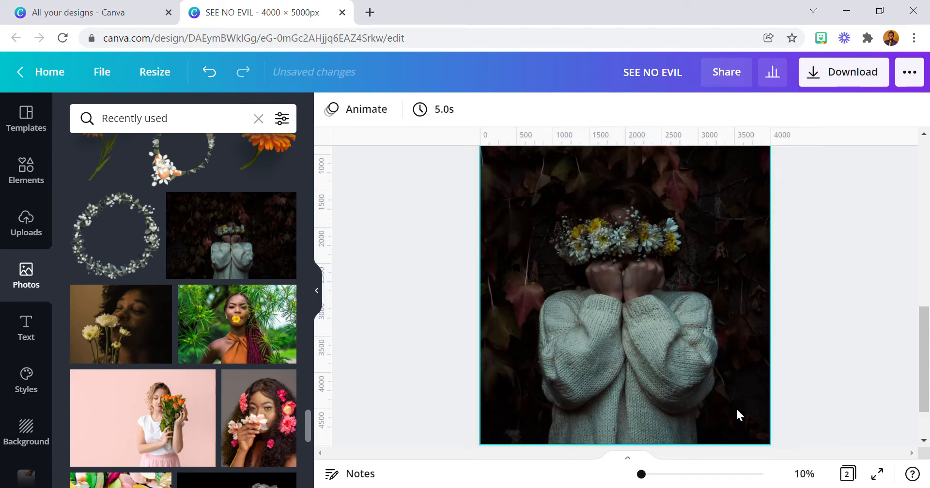
left_click(29, 170)
left_click(26, 117)
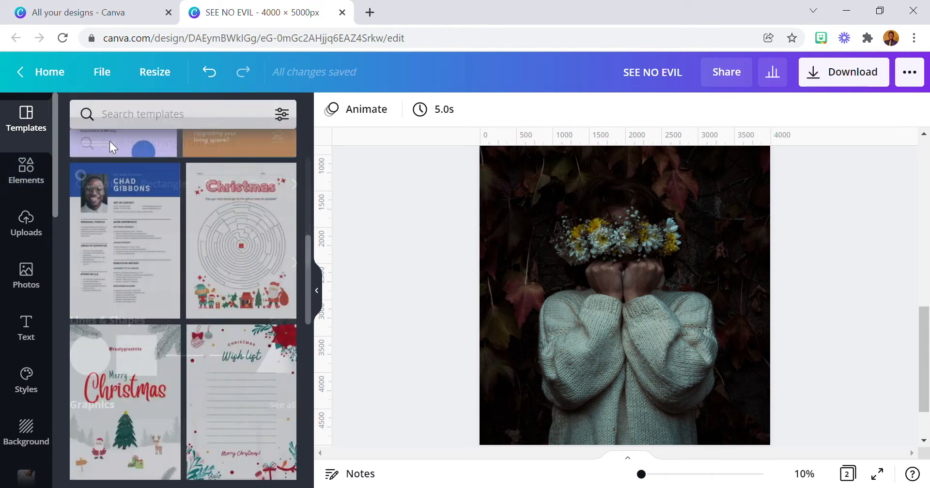
scroll(495, 268, "up", 2)
scroll(499, 267, "down", 2)
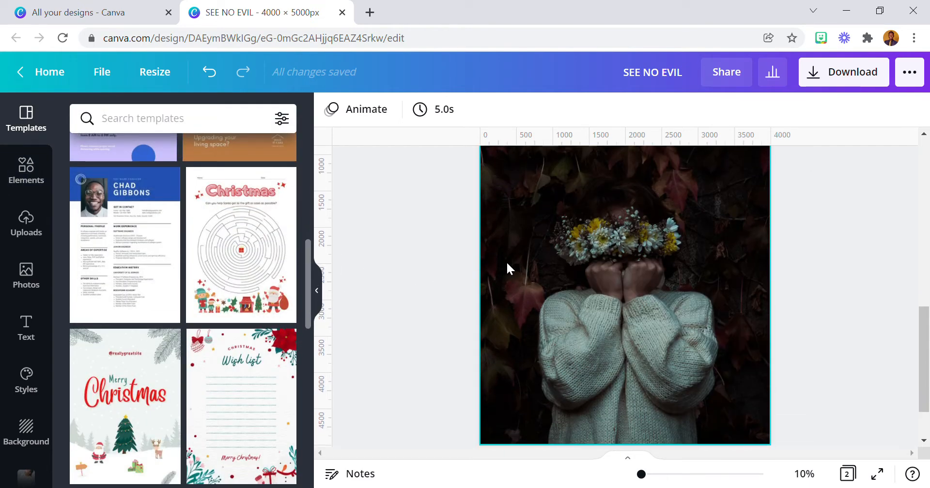
left_click(627, 296)
scroll(156, 291, "down", 5)
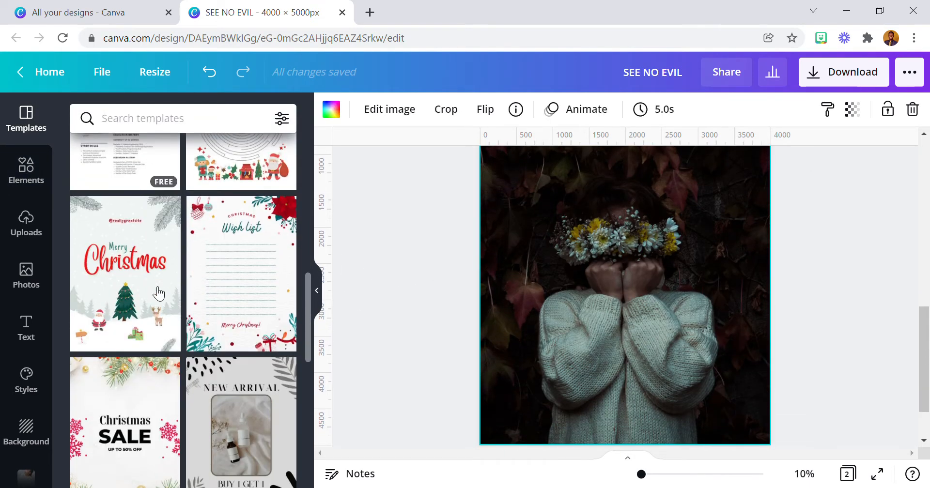
scroll(158, 293, "down", 3)
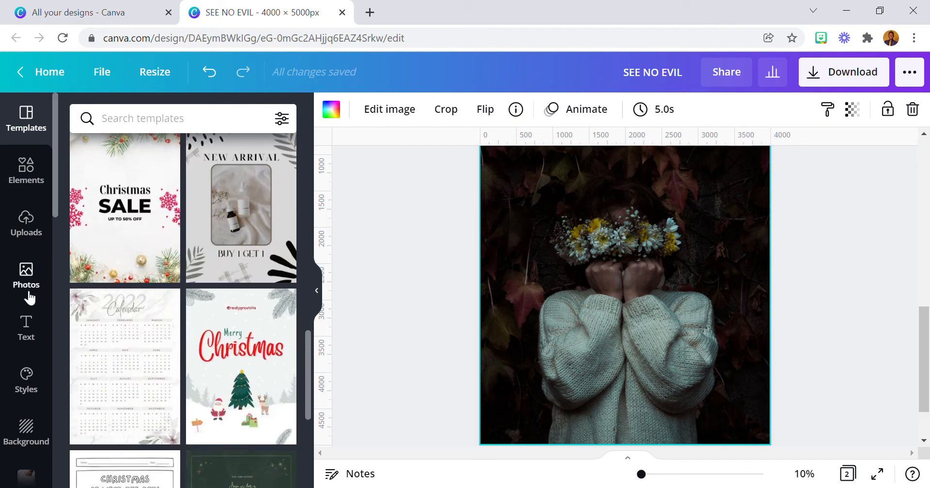
- Place a second copy of the dark flower-crown photo from the recently used photos over the page 2 background
left_click(32, 271)
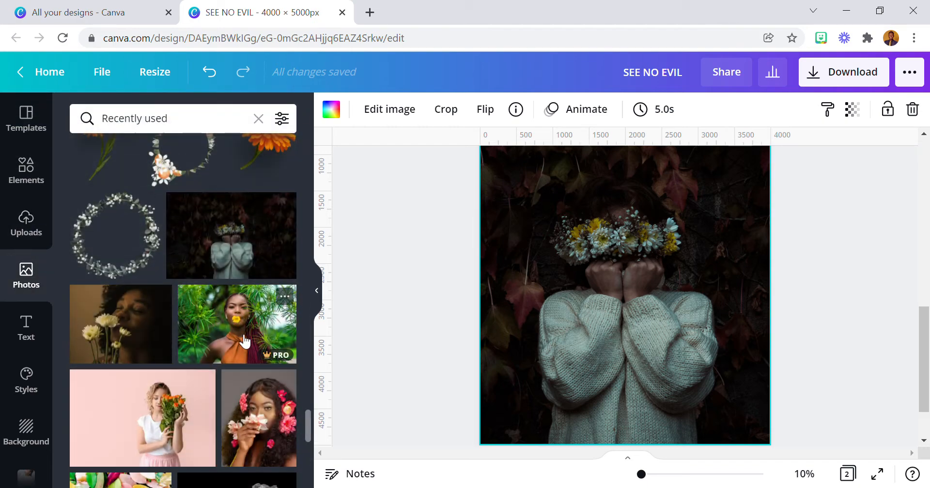
left_click(223, 234)
left_click(23, 117)
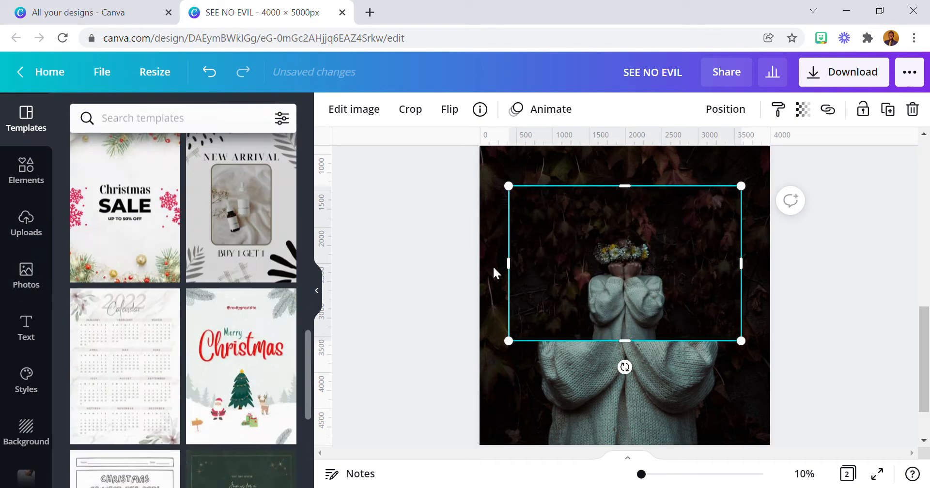
- Cut the person out of the overlaid photo copy with Background Remover and apply the result
left_click(362, 110)
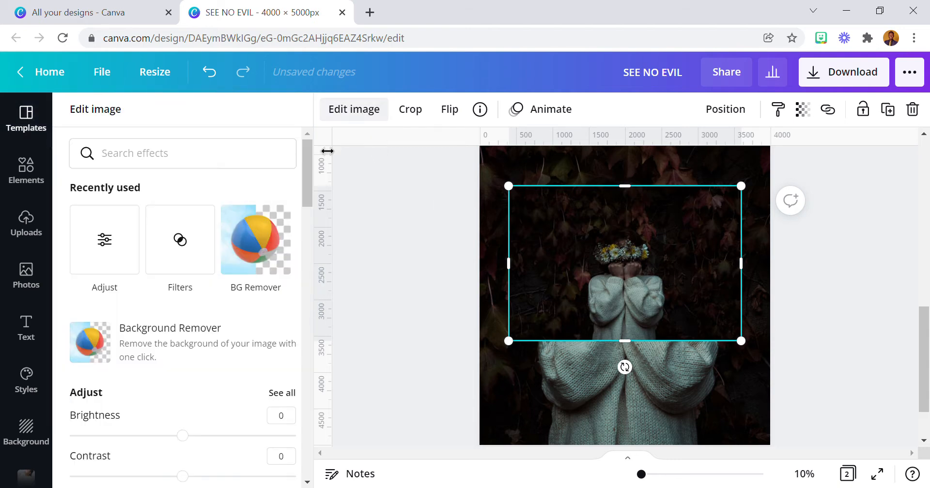
left_click(204, 360)
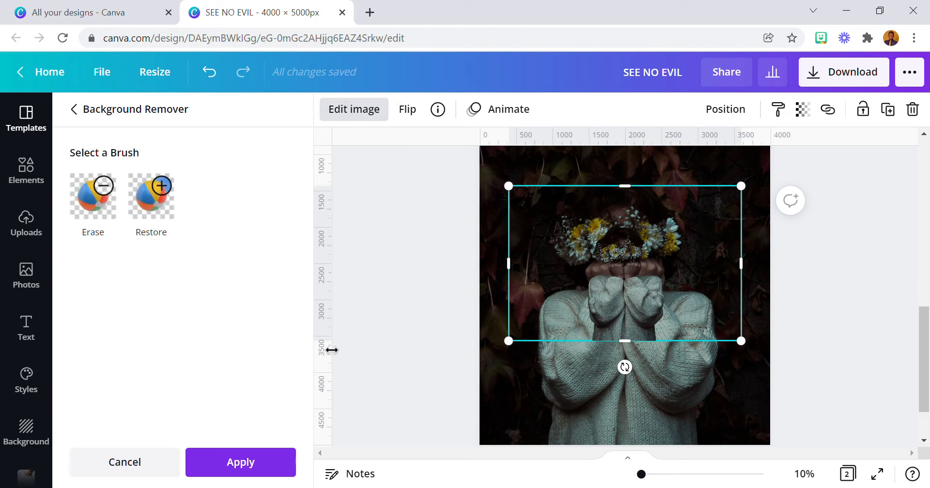
left_click(270, 466)
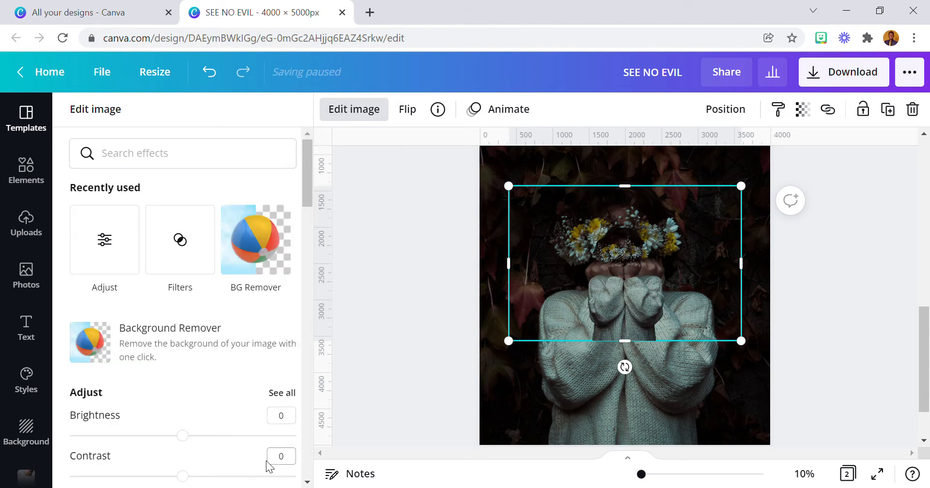
left_click(414, 332)
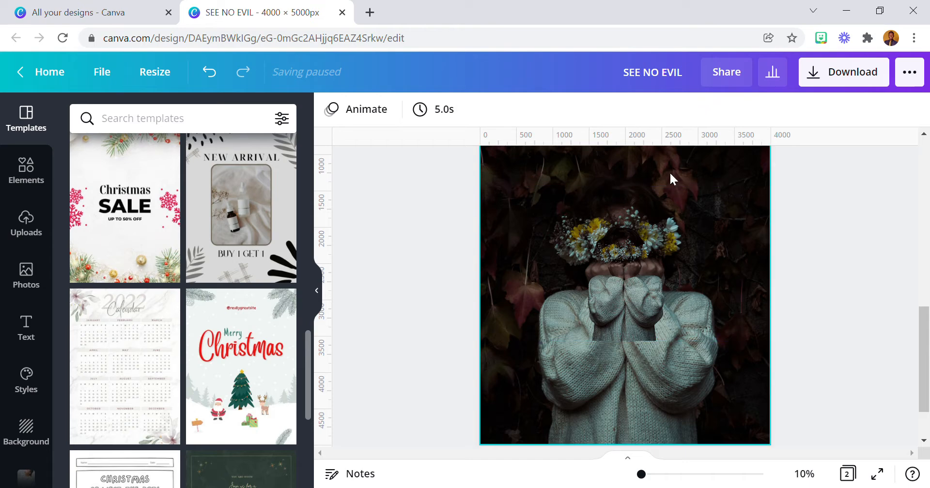
scroll(673, 184, "up", 3)
scroll(625, 203, "down", 3)
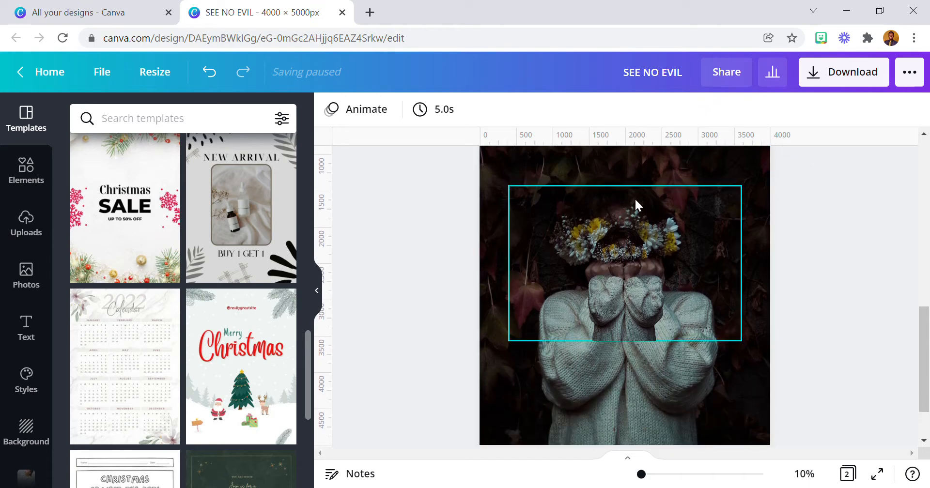
- Crop the empty areas off the two sides of the person cutout on page 2
left_click(638, 272)
left_click_drag(509, 264, 549, 264)
left_click_drag(756, 256, 712, 264)
left_click(736, 246)
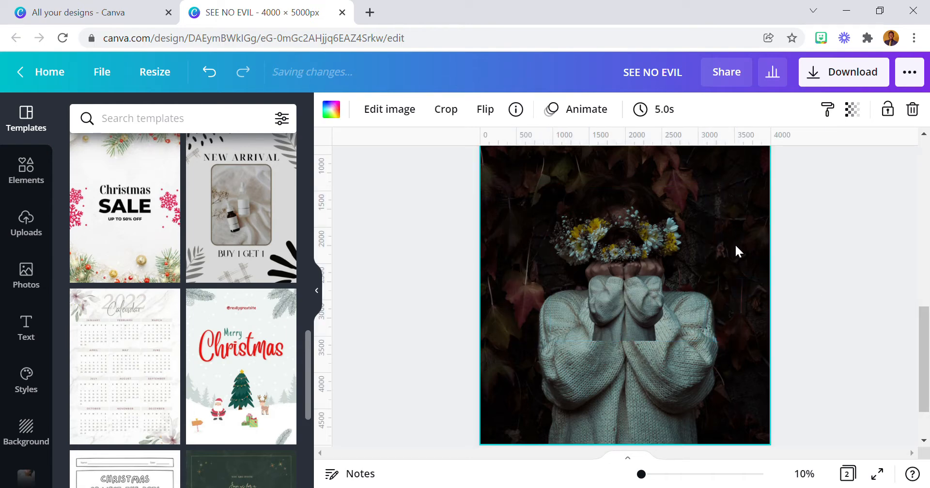
- Enlarge the person cutout from its opposite corners until it roughly covers the person in the page 2 background
scroll(734, 243, "down", 2)
left_click(690, 231)
left_click_drag(716, 286, 762, 333)
scroll(628, 250, "up", 4)
left_click_drag(563, 272, 466, 206)
scroll(568, 183, "down", 4)
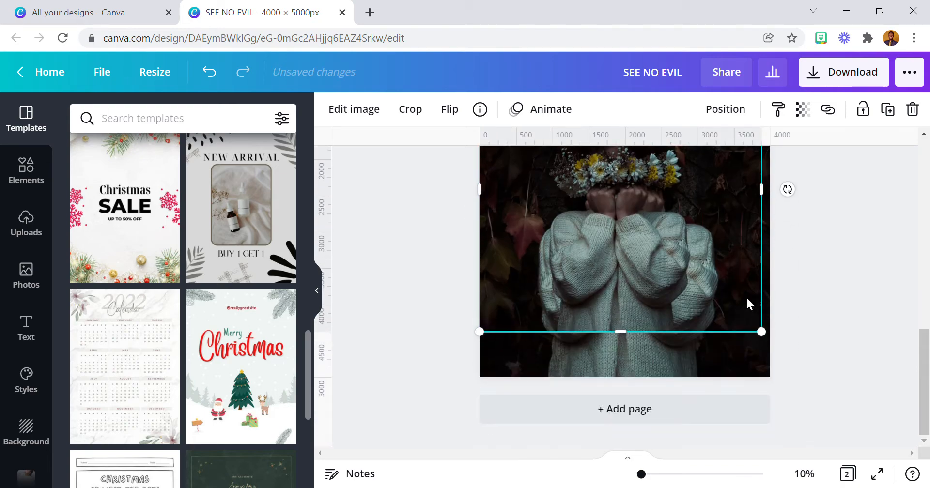
left_click_drag(771, 342, 795, 372)
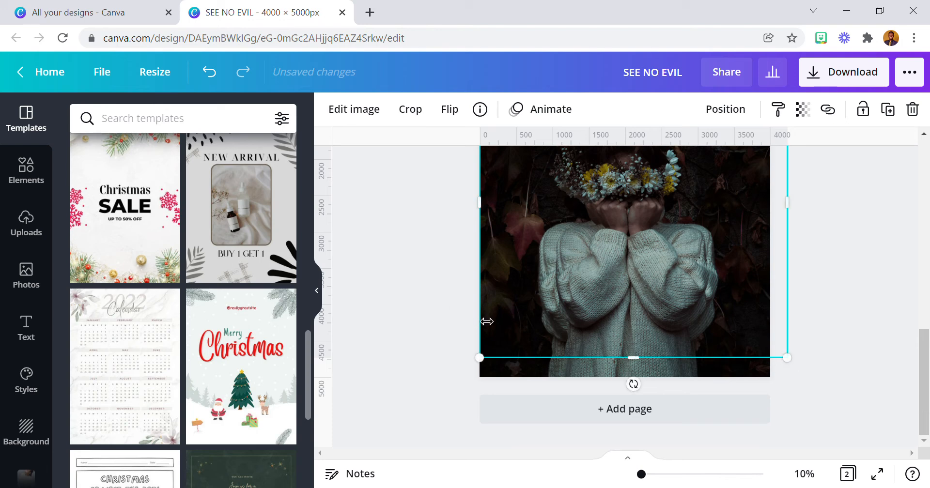
- Crop both sides of the enlarged cutout and extend it down toward the lower edge of page 2
left_click_drag(487, 321, 522, 328)
left_click_drag(522, 358, 504, 376)
left_click_drag(793, 359, 749, 359)
scroll(737, 326, "up", 2)
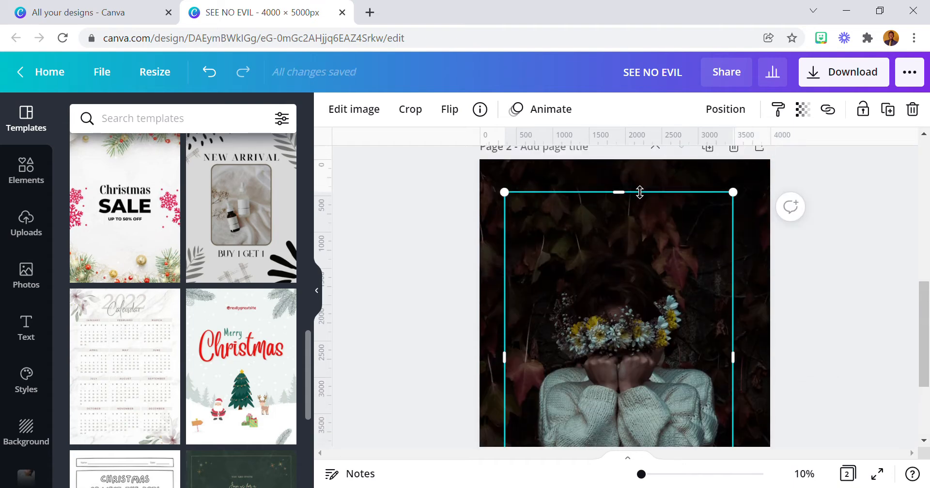
- Crop the top of the cutout and fine-tune its size until it lines up with the person in the background
left_click_drag(640, 192, 640, 233)
left_click_drag(734, 232, 774, 219)
left_click_drag(510, 213, 492, 221)
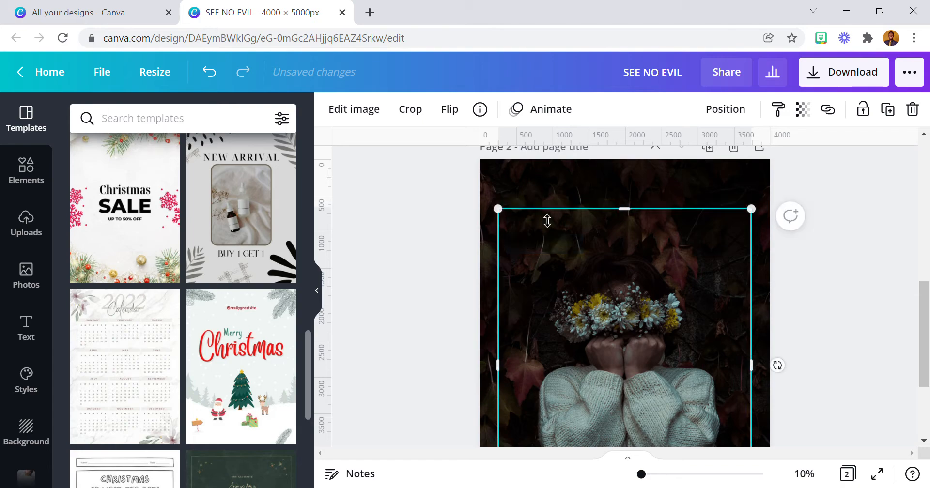
scroll(460, 213, "down", 3)
left_click(431, 225)
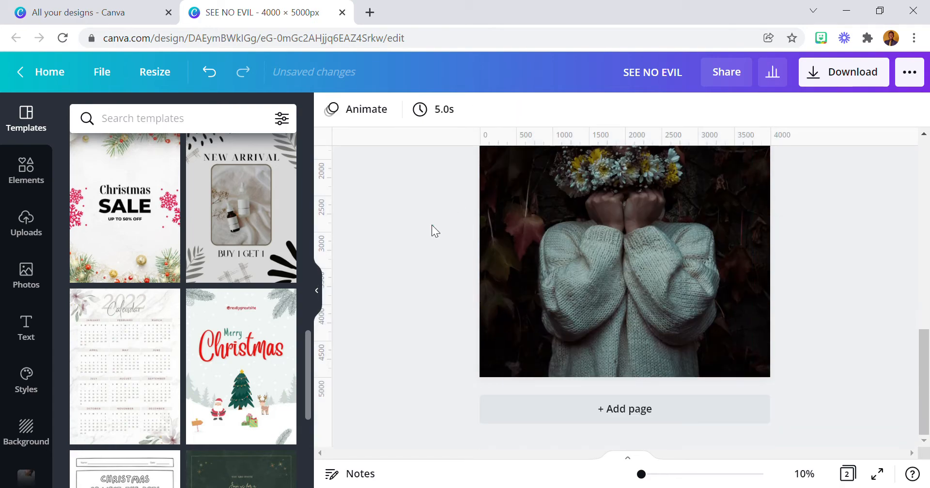
- Check how the cutout aligns with the background on page 2 and compare it with the finished poster on page 1
scroll(567, 244, "up", 3)
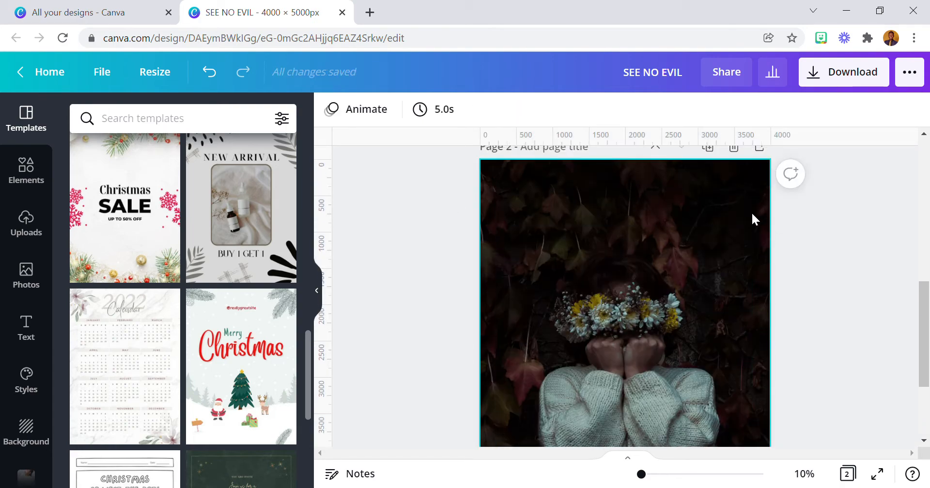
scroll(667, 234, "down", 2)
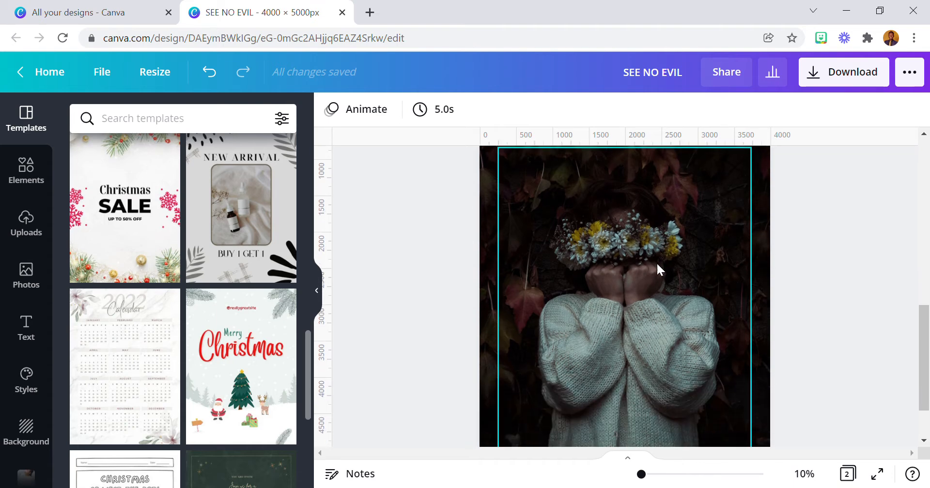
scroll(658, 264, "up", 2)
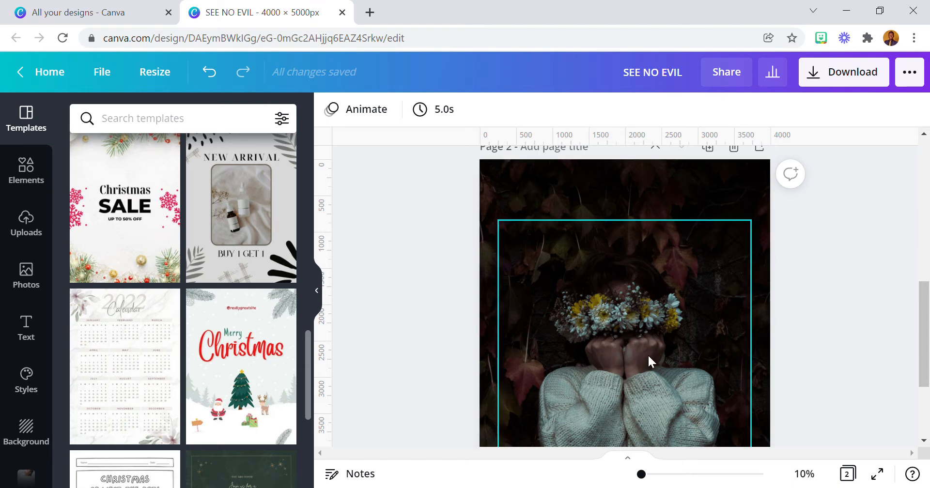
scroll(646, 345, "up", 2)
scroll(645, 342, "down", 4)
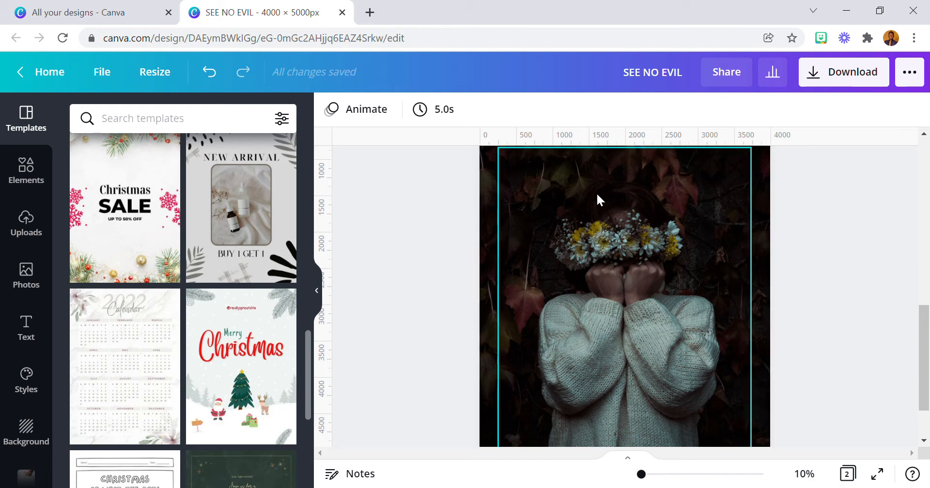
scroll(645, 256, "down", 3)
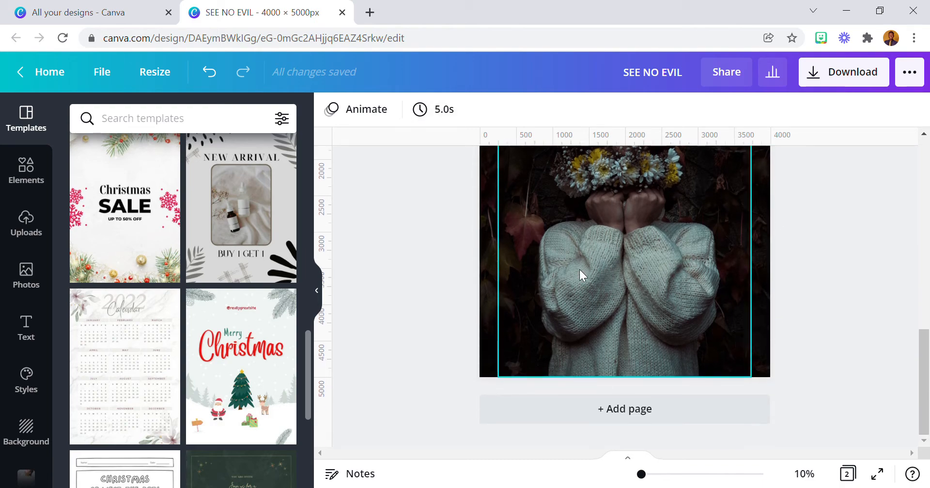
scroll(596, 261, "up", 5)
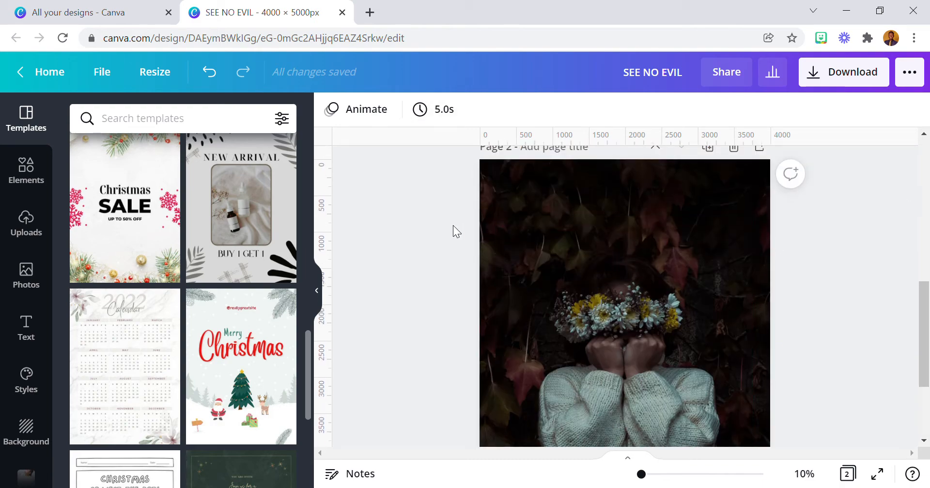
scroll(605, 273, "down", 4)
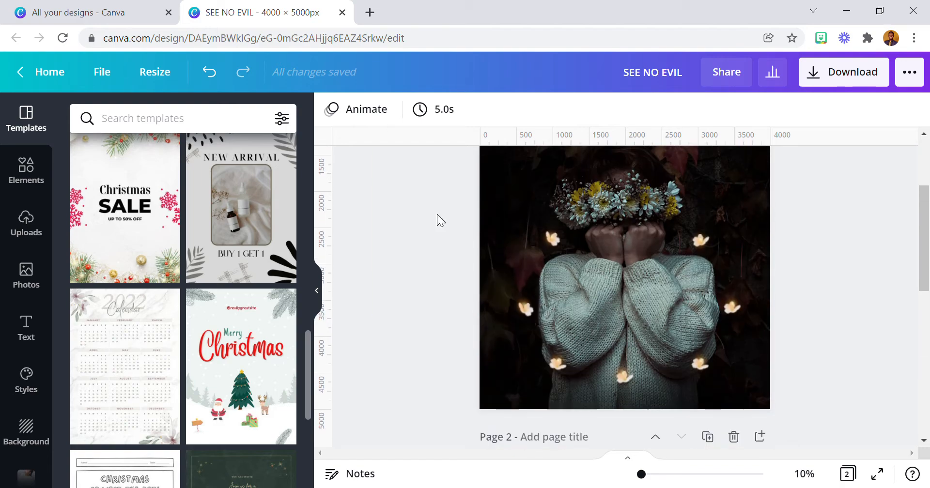
- Copy the black blur graphic from the upper-left corner of the page 1 poster to the same corner of page 2
left_click(490, 173)
scroll(527, 214, "up", 3)
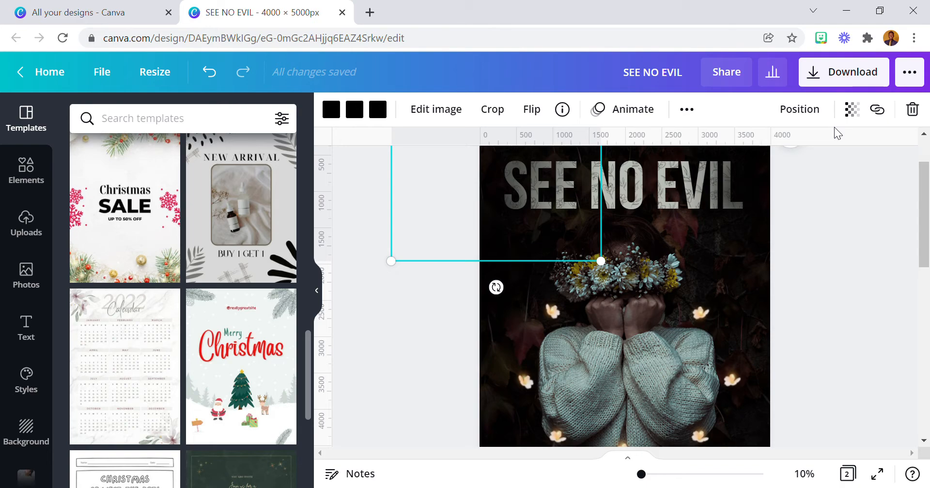
scroll(623, 261, "down", 10)
left_click(580, 306)
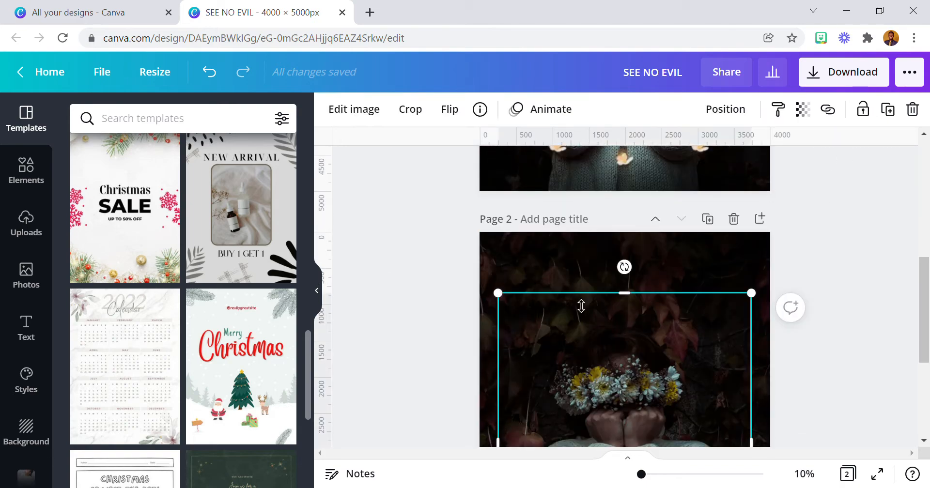
left_click(576, 305)
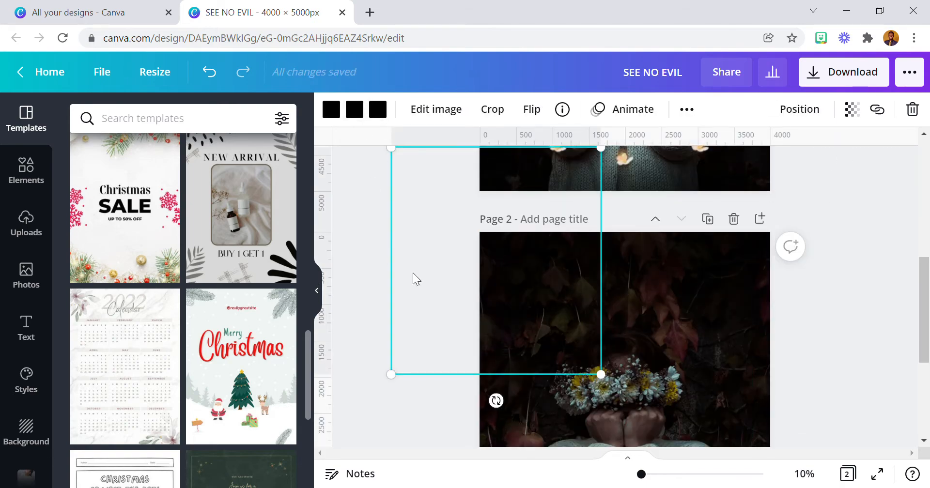
left_click(382, 260)
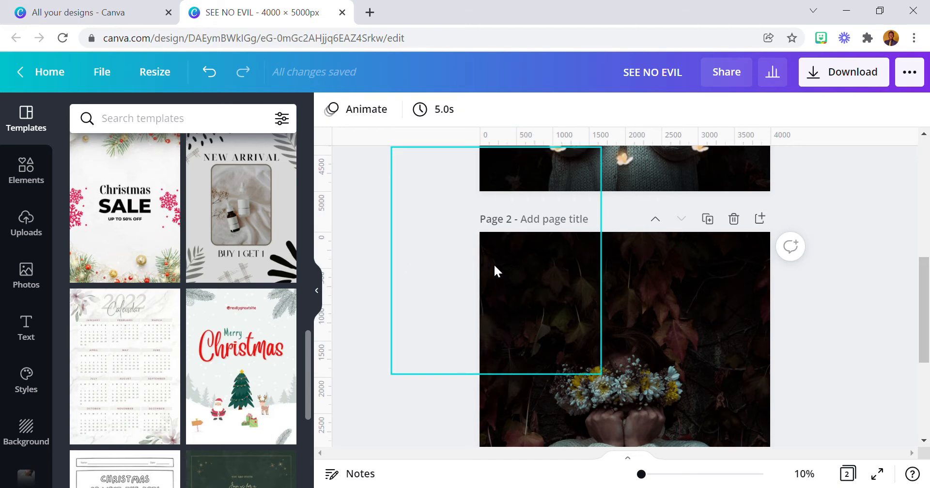
- Search the elements library for "blur" and browse the results filtered to graphics
left_click(22, 180)
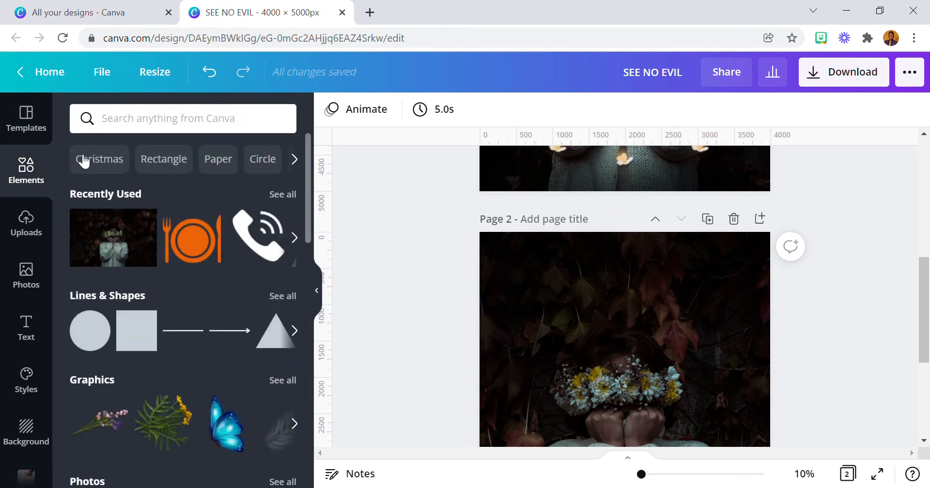
left_click(150, 132)
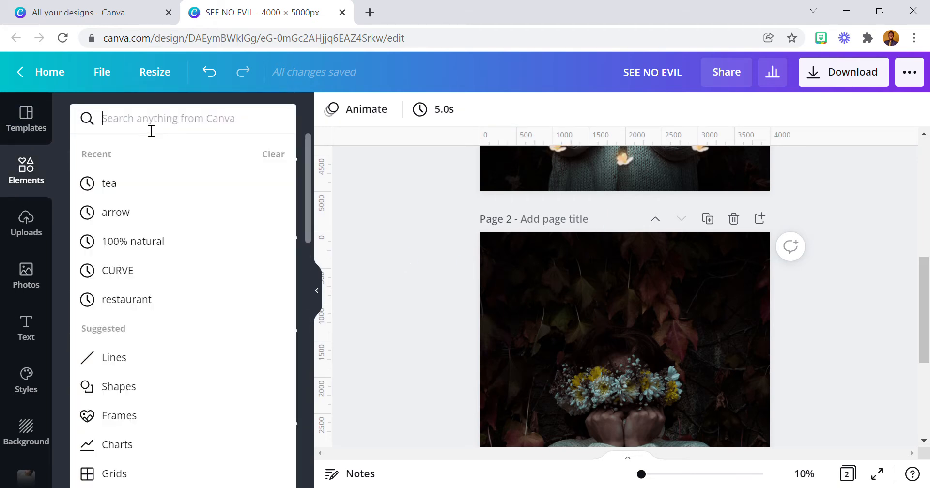
type("blur")
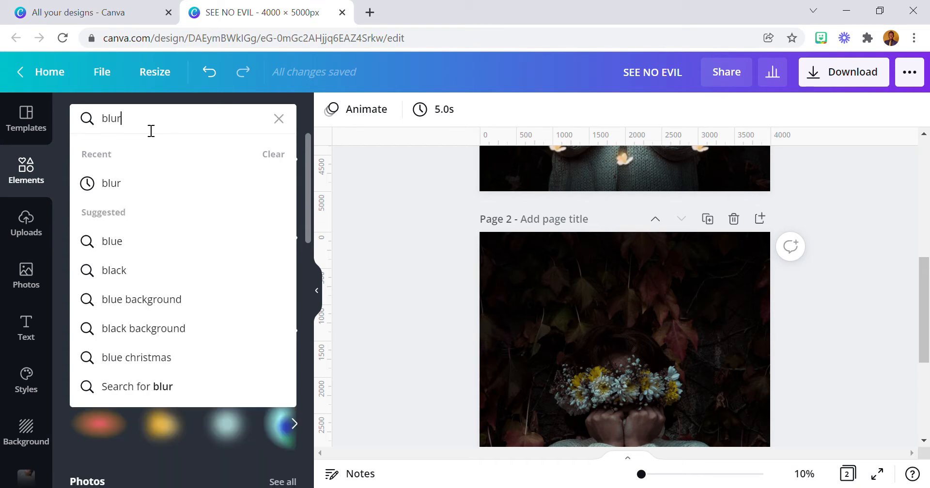
key("Return")
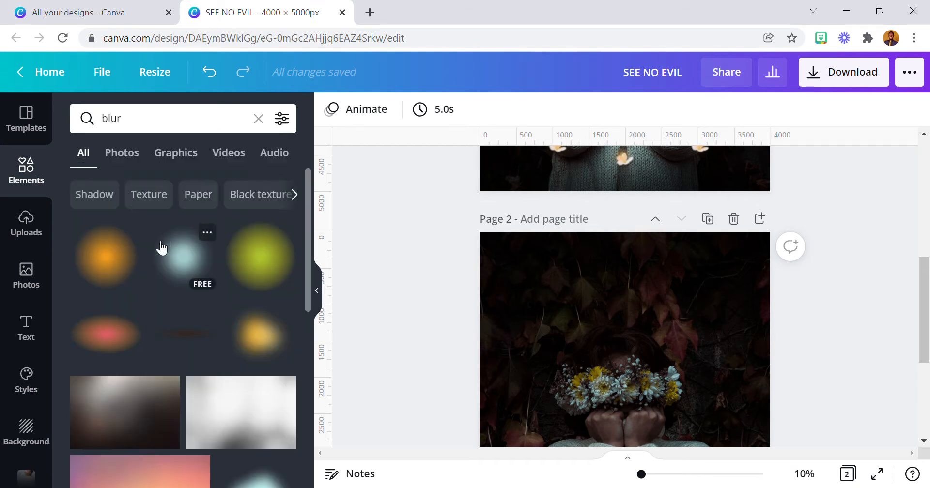
left_click(178, 164)
scroll(145, 280, "down", 3)
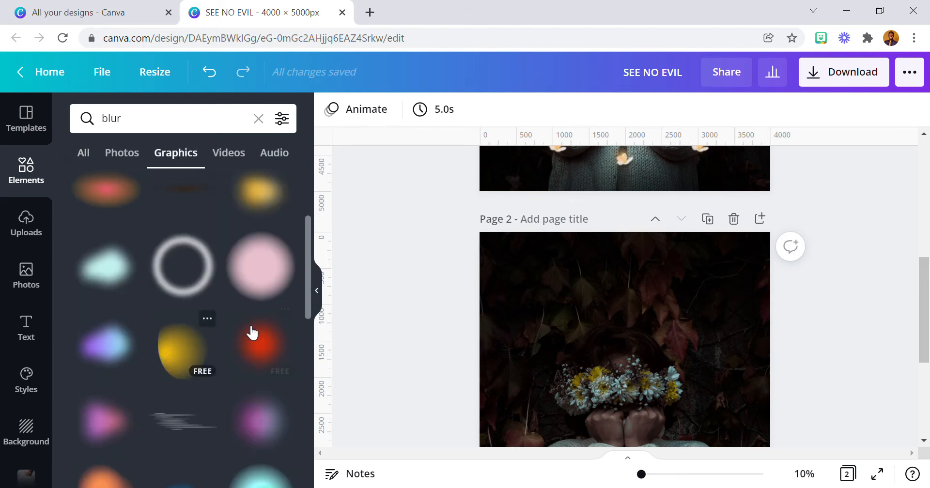
scroll(238, 305, "down", 2)
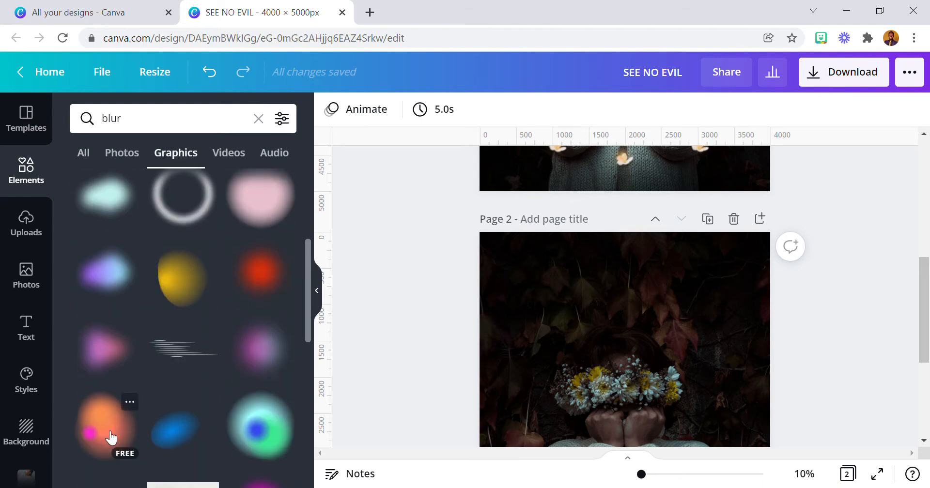
- Copy the black blur graphic from the upper-right corner of the page 1 poster to the same corner of page 2
scroll(404, 339, "up", 7)
left_click(745, 212)
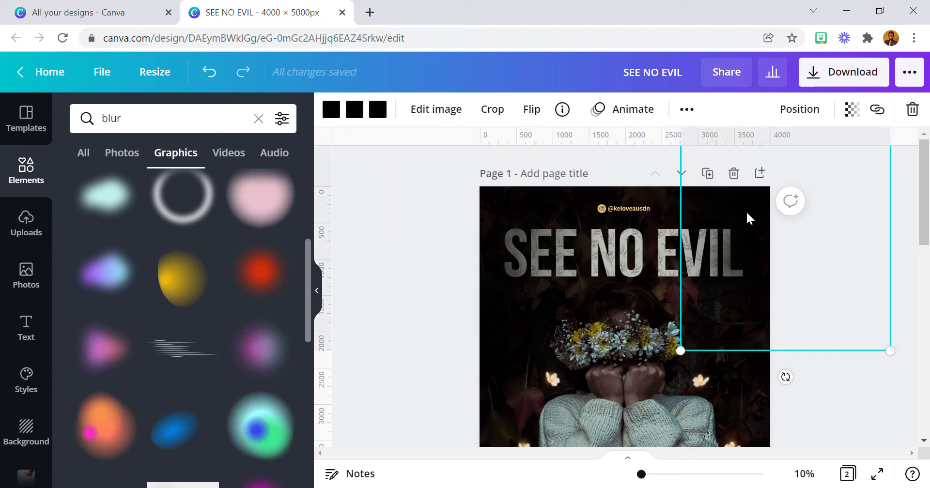
scroll(748, 218, "down", 5)
left_click(736, 346)
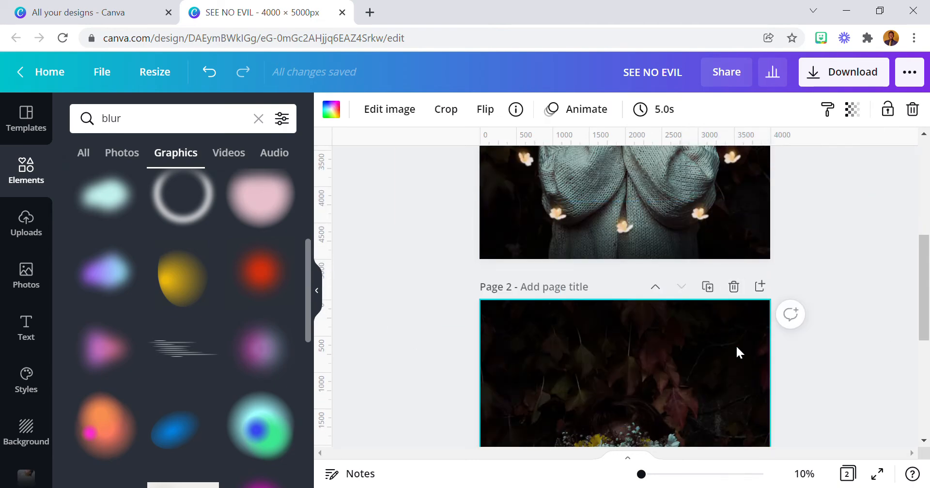
left_click(736, 345)
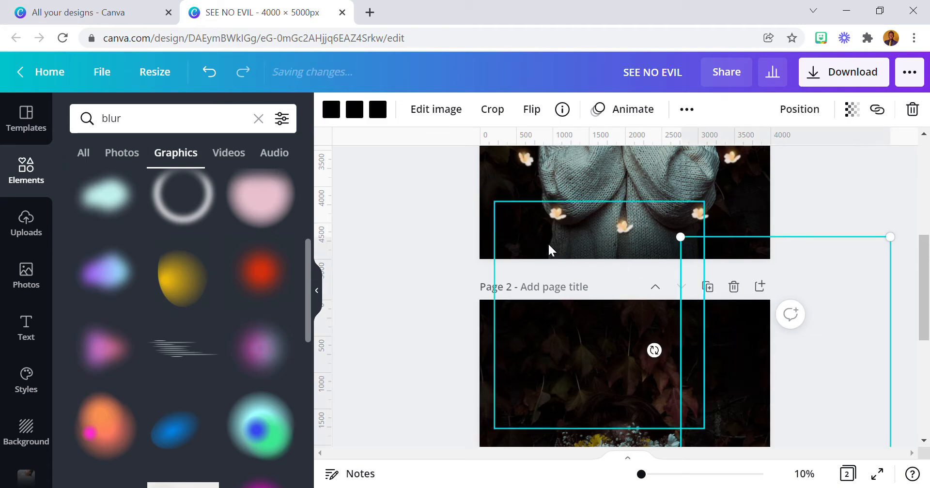
- Copy the black blur graphic from the lower-left corner of the page 1 poster to the same corner of page 2
left_click(487, 211)
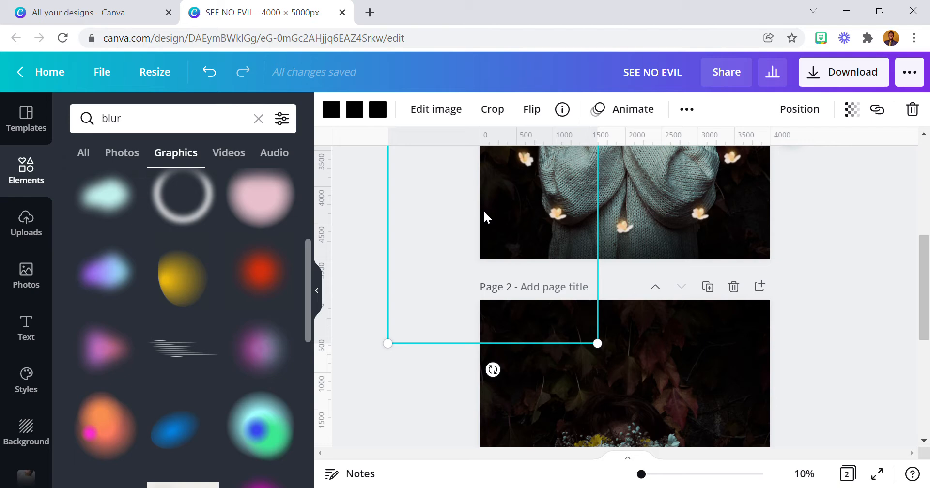
scroll(640, 189, "down", 5)
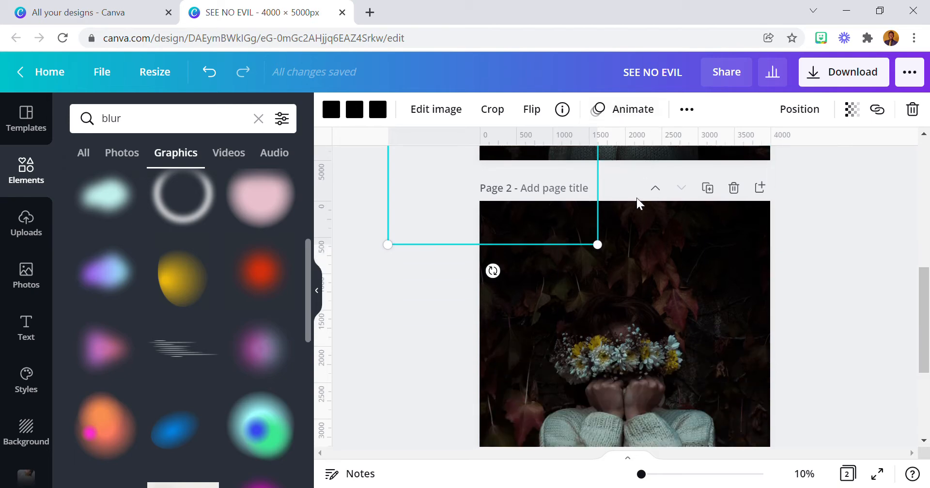
left_click(489, 276)
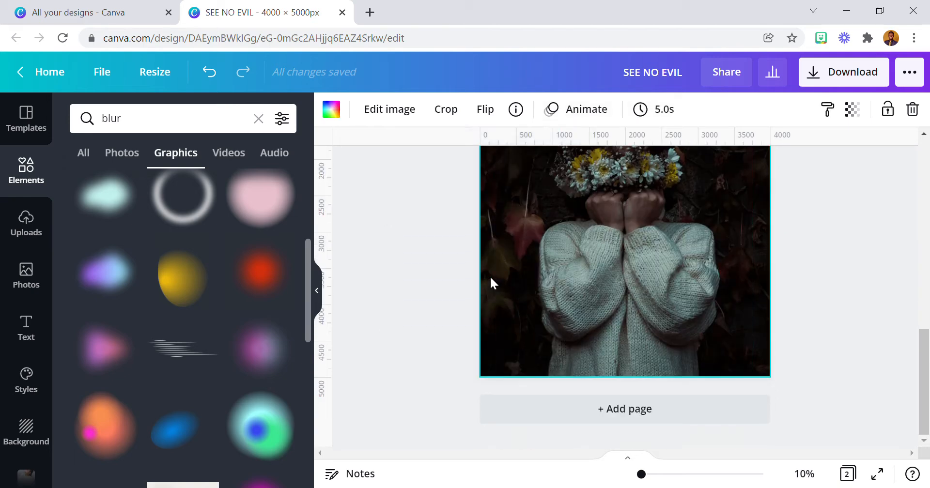
key("ctrl+v")
scroll(551, 295, "up", 3)
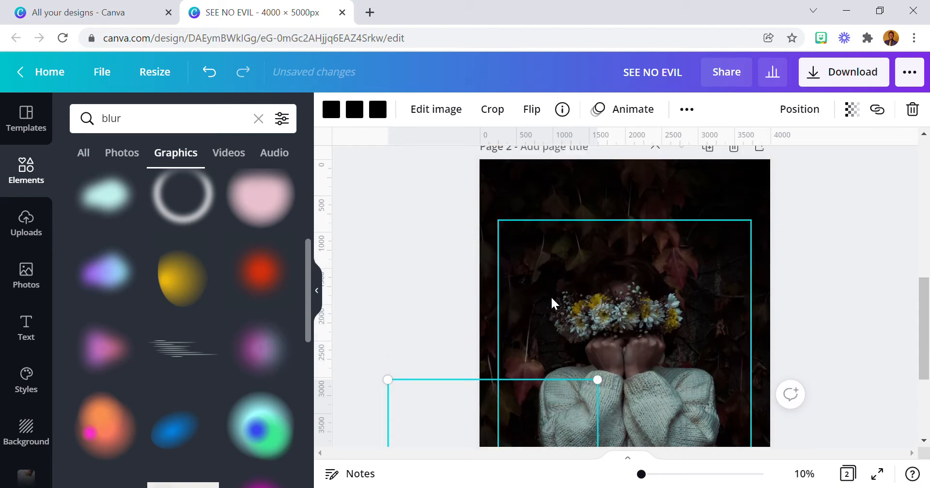
- Copy the black blur graphic from the lower-right corner of the page 1 poster to the same corner of page 2
scroll(698, 214, "up", 1)
left_click(748, 180)
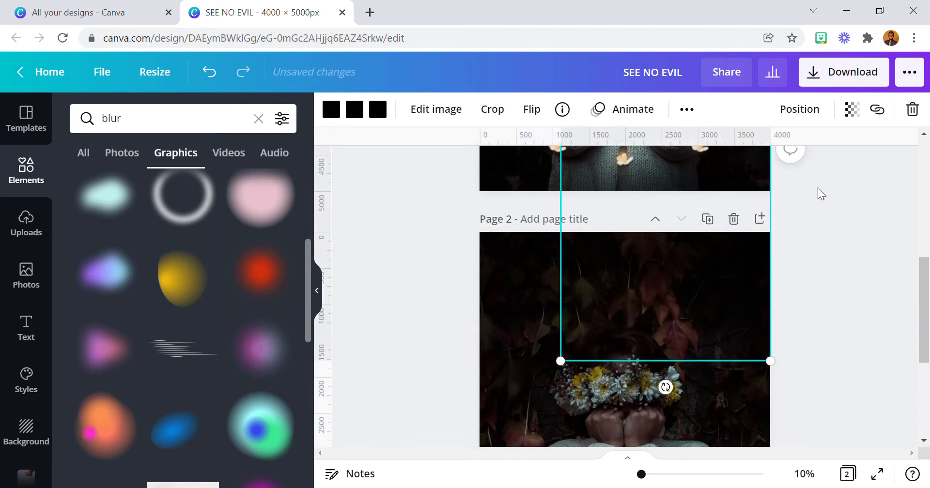
scroll(817, 189, "down", 4)
left_click(732, 237)
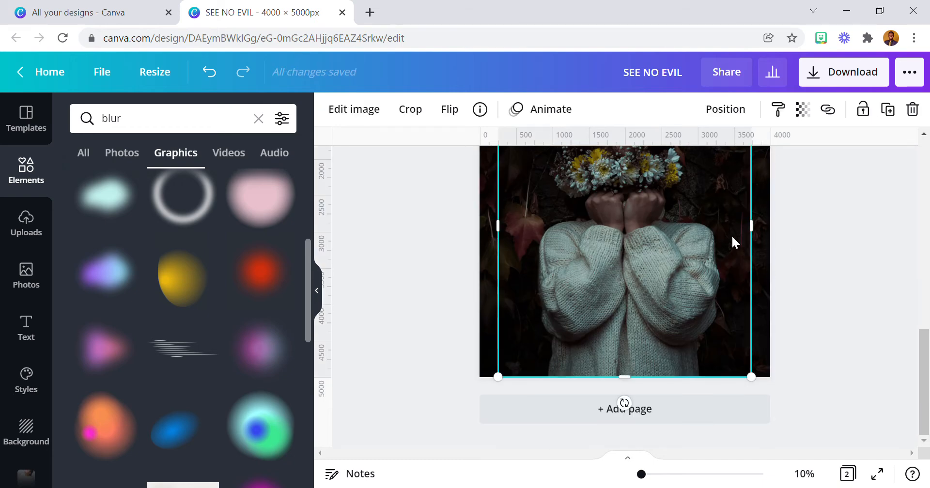
key("ctrl+v")
scroll(823, 286, "up", 4)
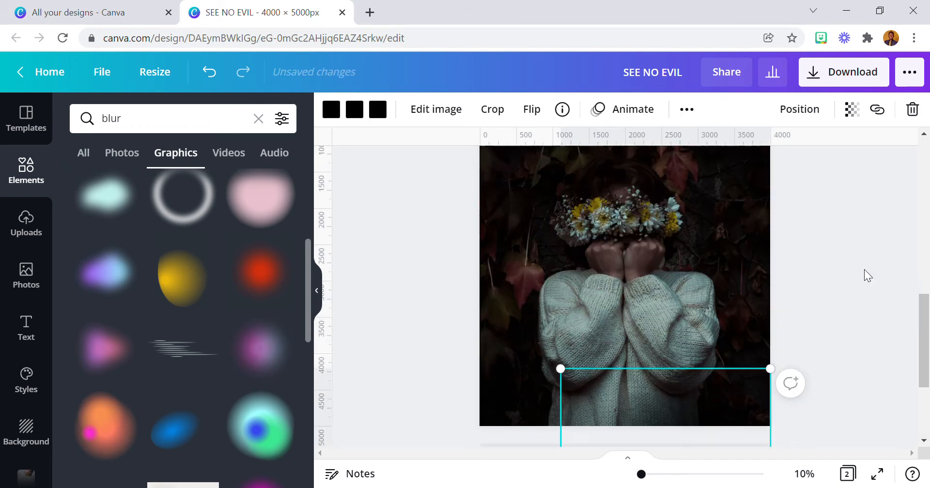
scroll(600, 195, "down", 4)
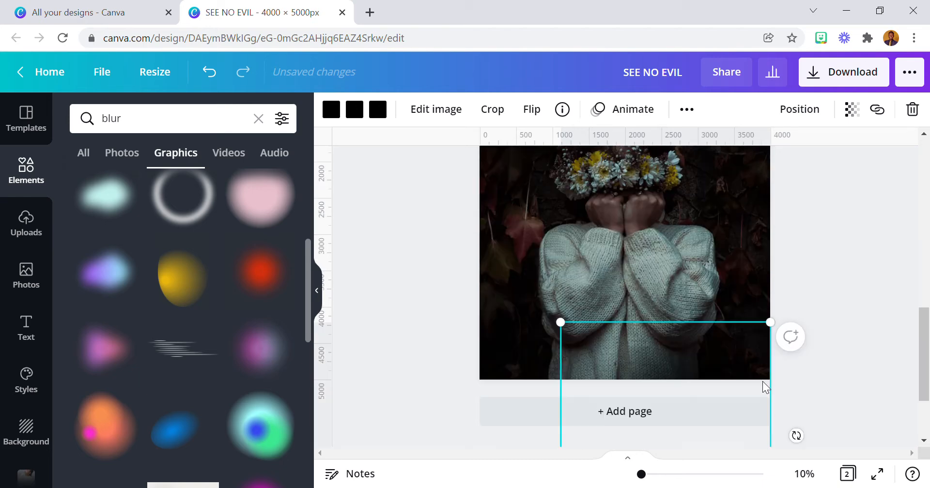
left_click(798, 317)
scroll(802, 324, "up", 3)
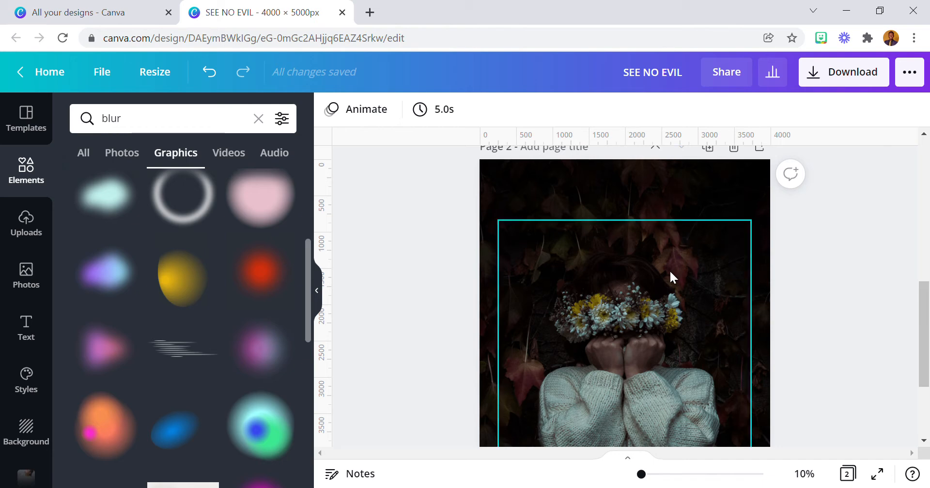
- Add the white flower with a PRO tag from the recently used photos to page 2
scroll(650, 324, "up", 1)
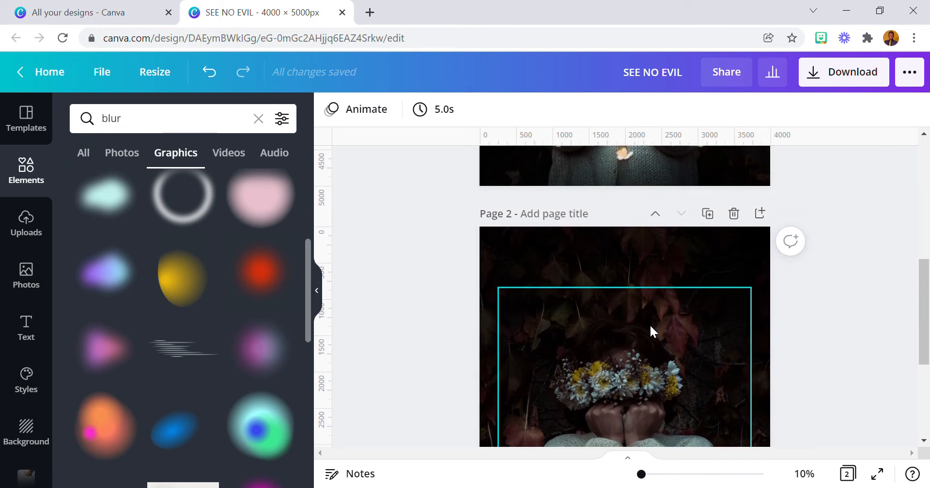
scroll(649, 324, "down", 2)
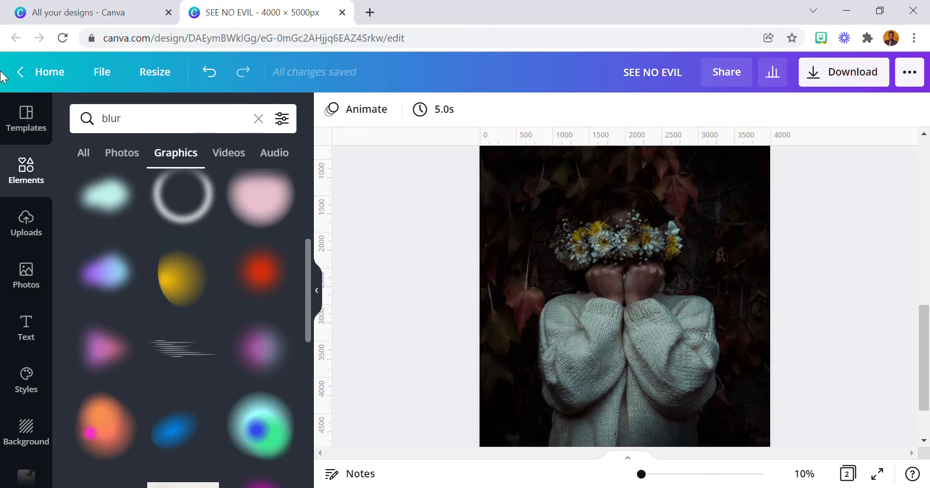
left_click(28, 288)
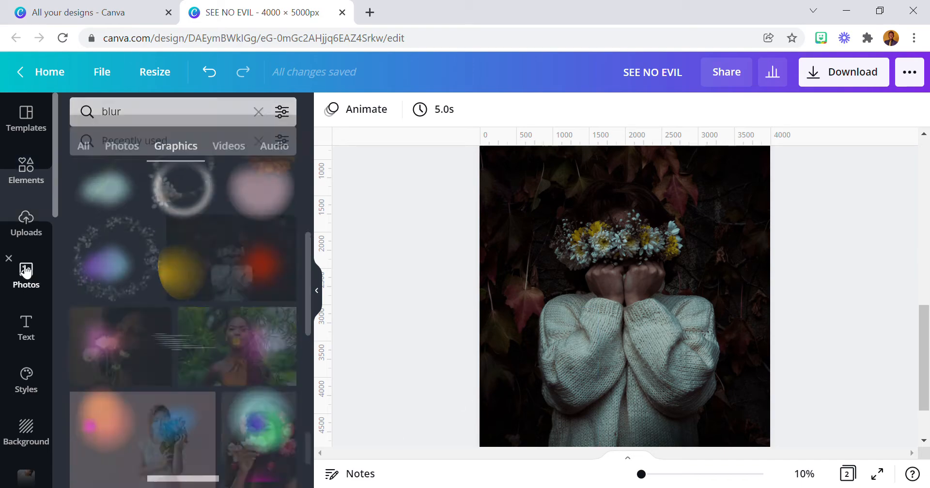
scroll(161, 248, "down", 5)
scroll(164, 250, "down", 3)
scroll(161, 250, "up", 10)
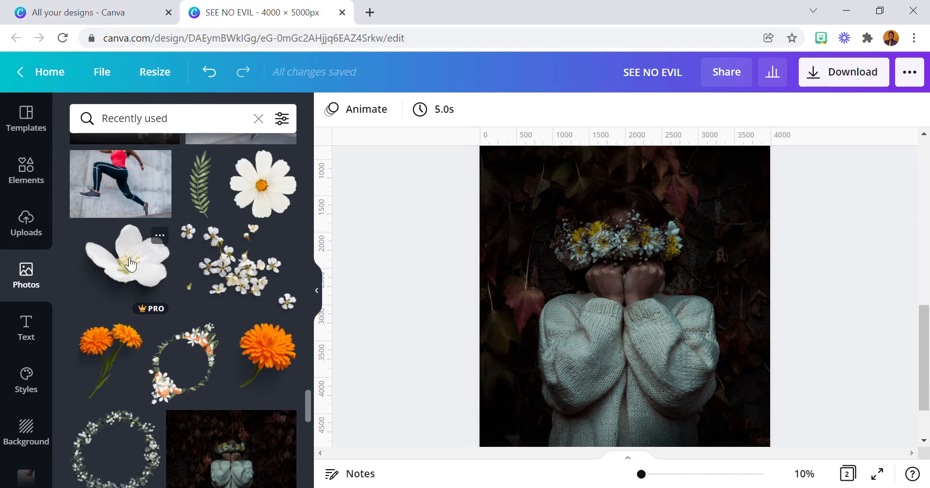
left_click(145, 257)
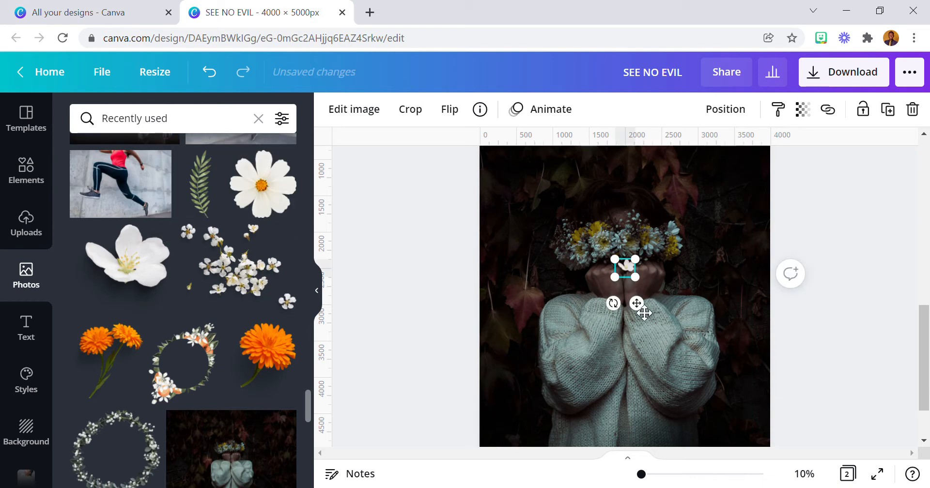
- Move the small white flower to the dark background just beside the elbow of the left sleeve on page 2
left_click_drag(644, 310, 634, 443)
scroll(636, 354, "down", 2)
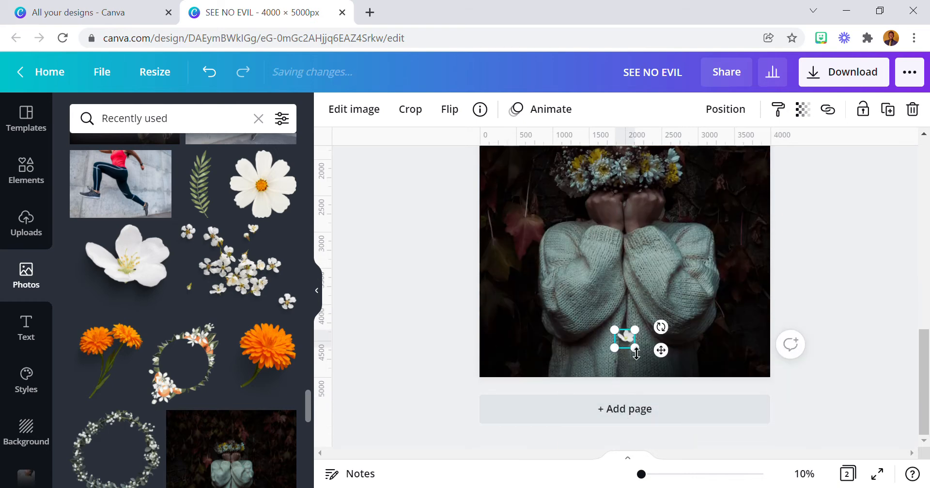
left_click_drag(668, 363, 668, 372)
left_click(396, 296)
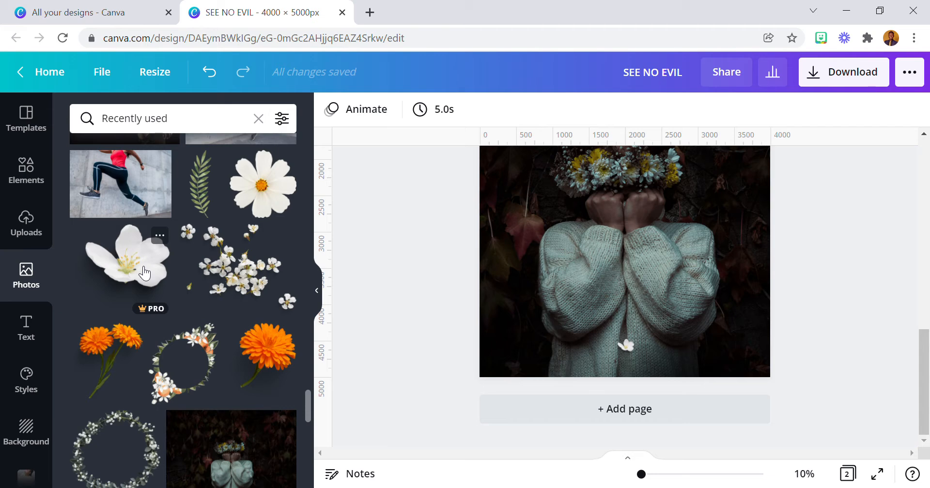
left_click(632, 347)
left_click_drag(648, 394, 548, 326)
scroll(557, 331, "up", 5)
scroll(551, 324, "down", 5)
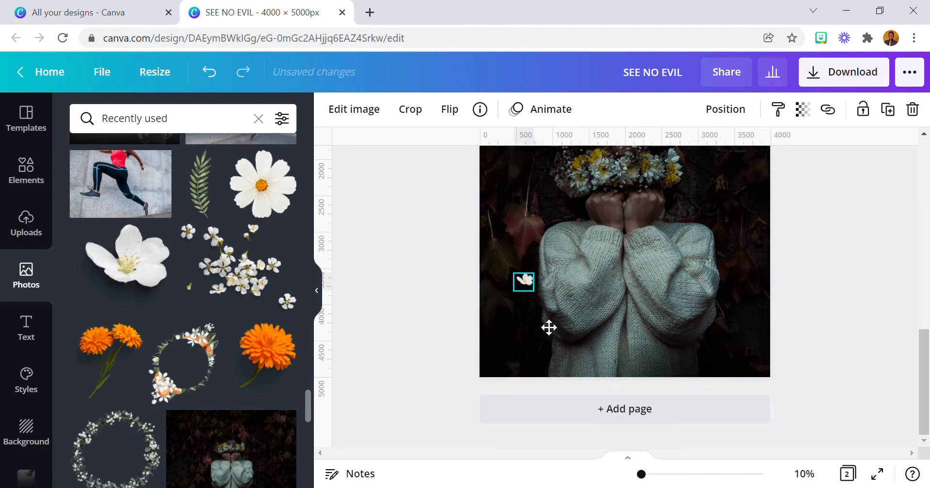
left_click(394, 315)
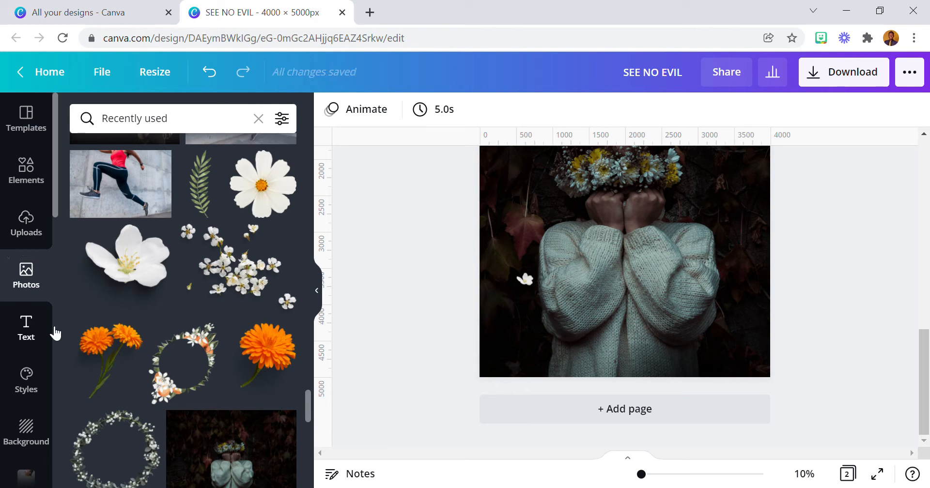
- Browse the uploaded images and the My personal images folder for a light glow graphic
left_click(29, 227)
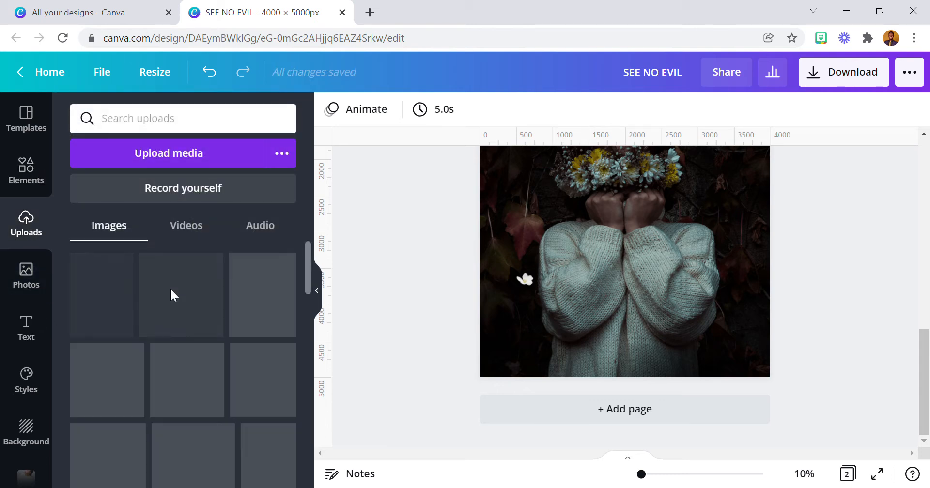
scroll(195, 355, "down", 10)
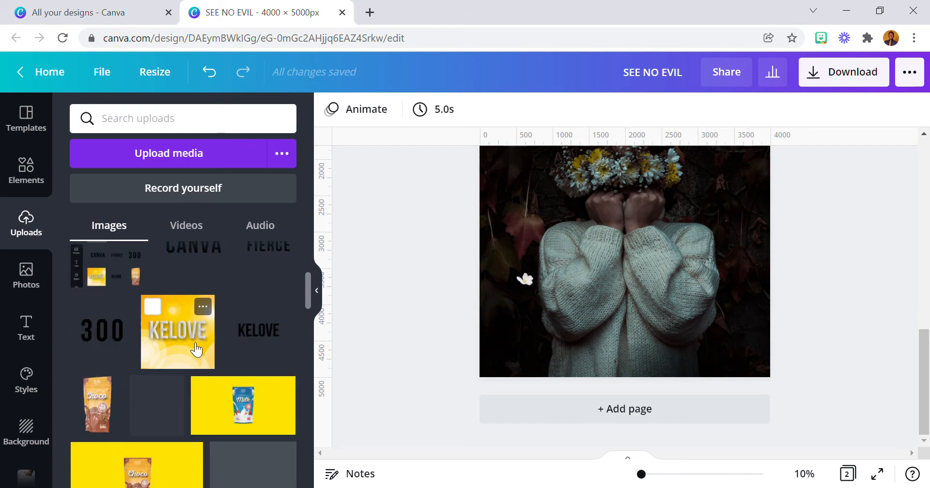
scroll(202, 365, "down", 10)
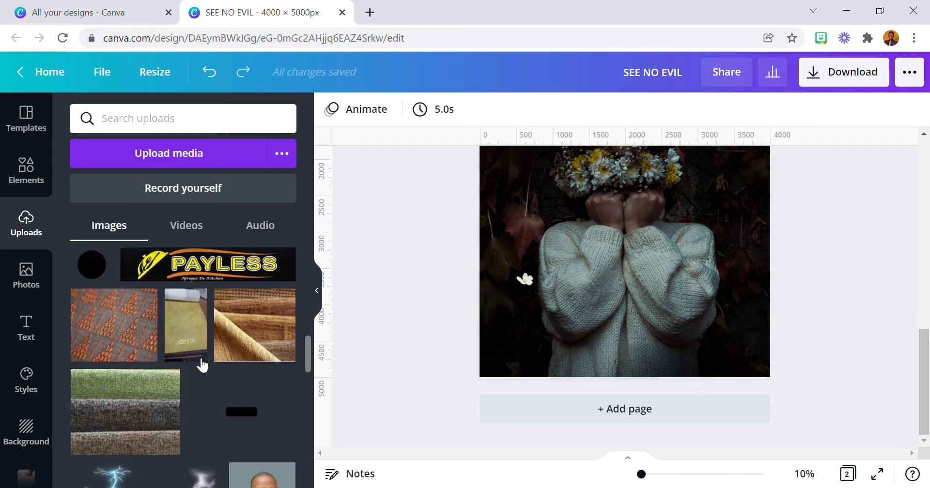
scroll(208, 351, "down", 10)
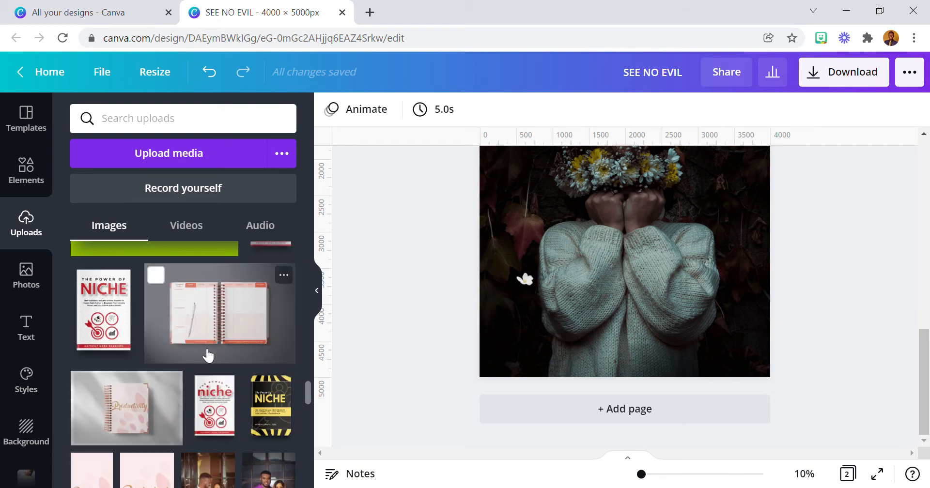
scroll(199, 350, "down", 3)
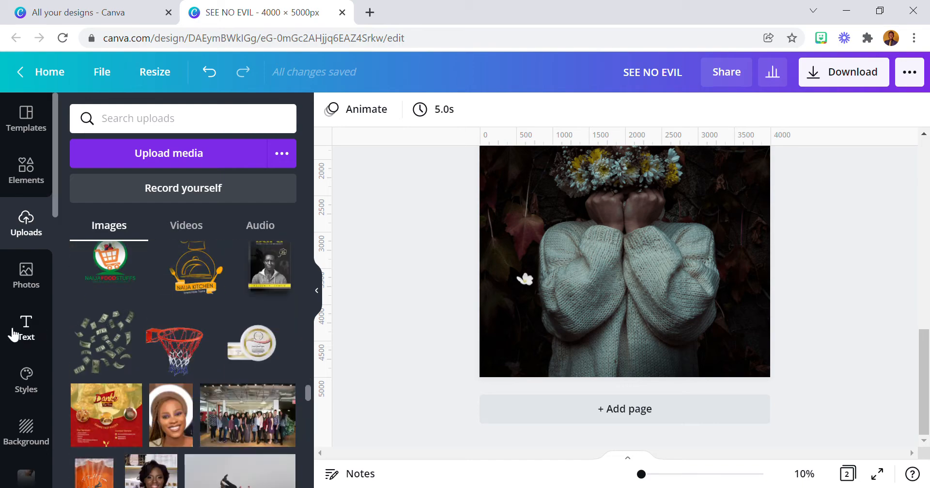
scroll(14, 339, "down", 10)
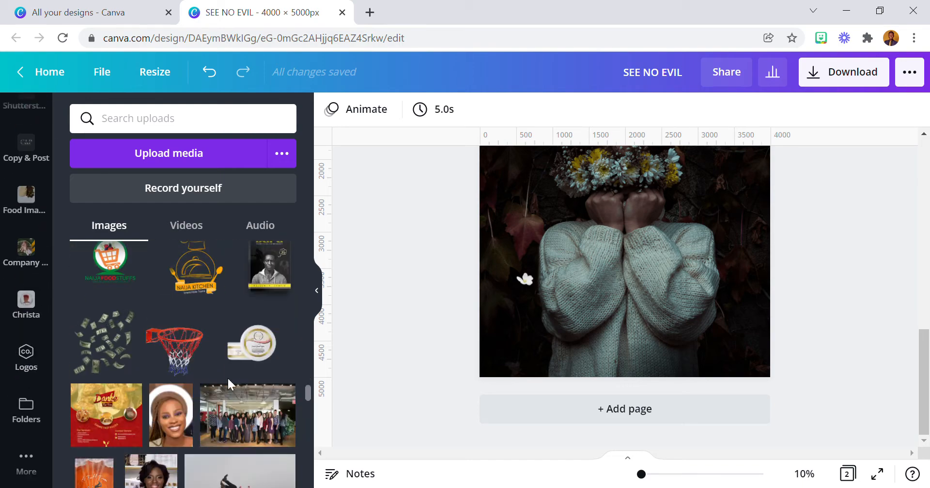
scroll(228, 376, "down", 3)
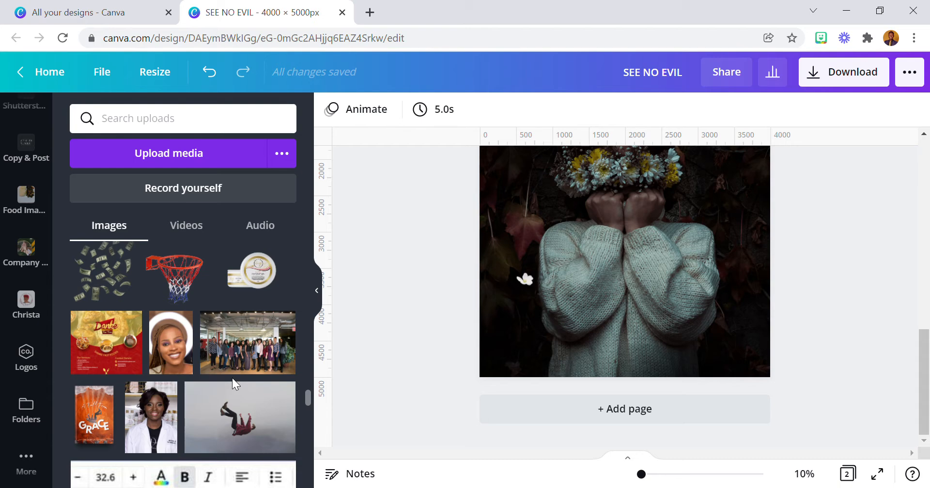
scroll(232, 378, "down", 5)
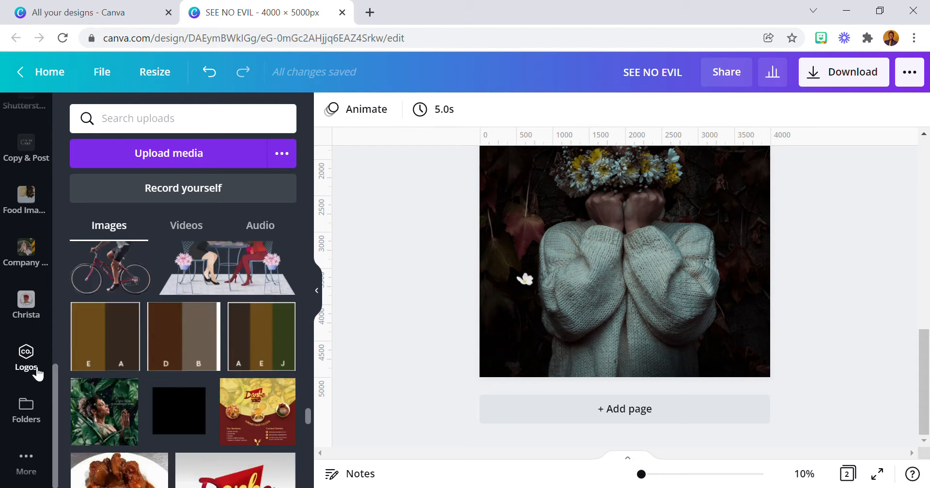
scroll(27, 290, "up", 5)
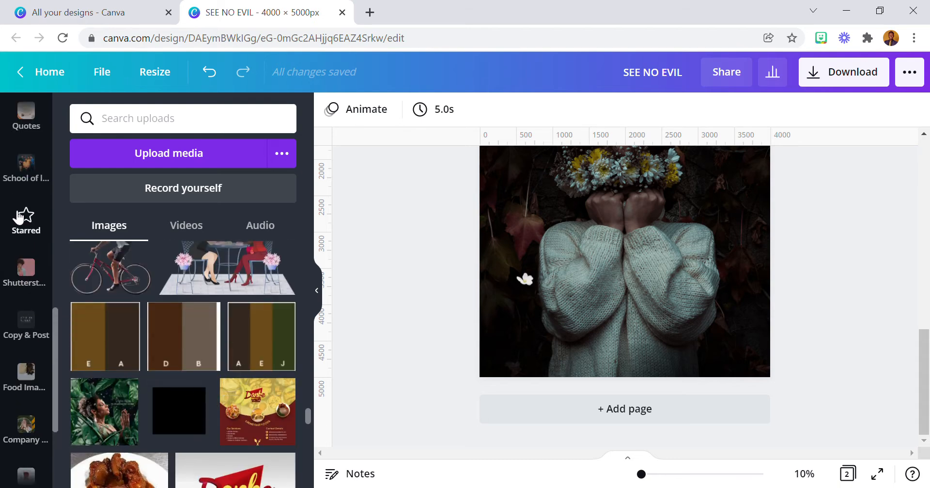
scroll(25, 238, "up", 3)
left_click(29, 170)
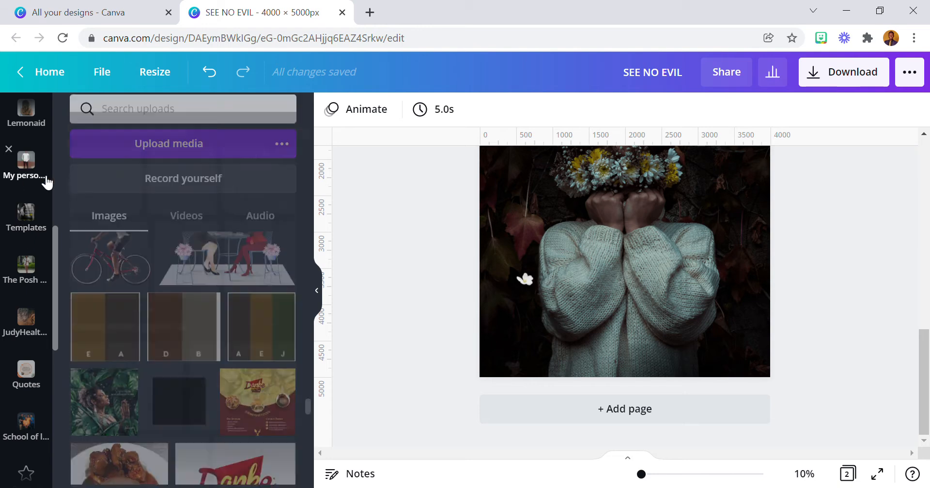
scroll(232, 378, "down", 2)
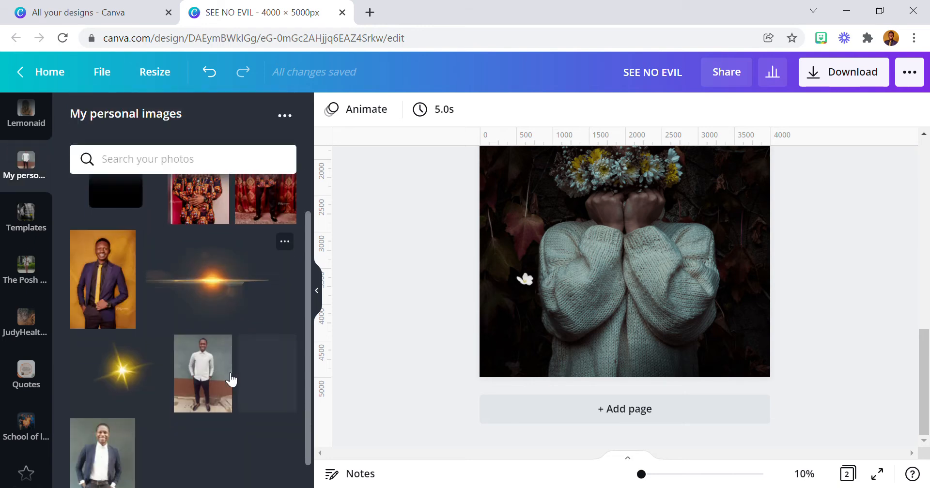
scroll(37, 220, "up", 5)
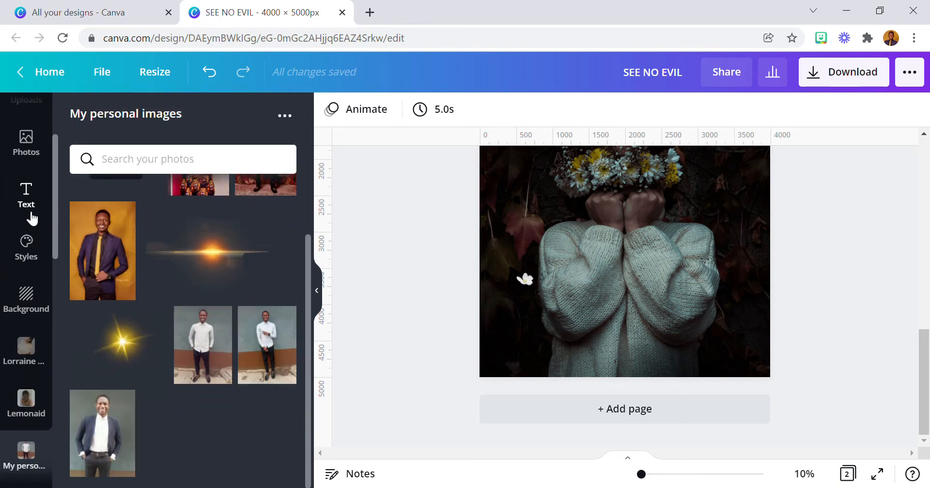
scroll(32, 218, "up", 3)
- Add the uploaded image of two small orange lights to page 2
left_click(32, 232)
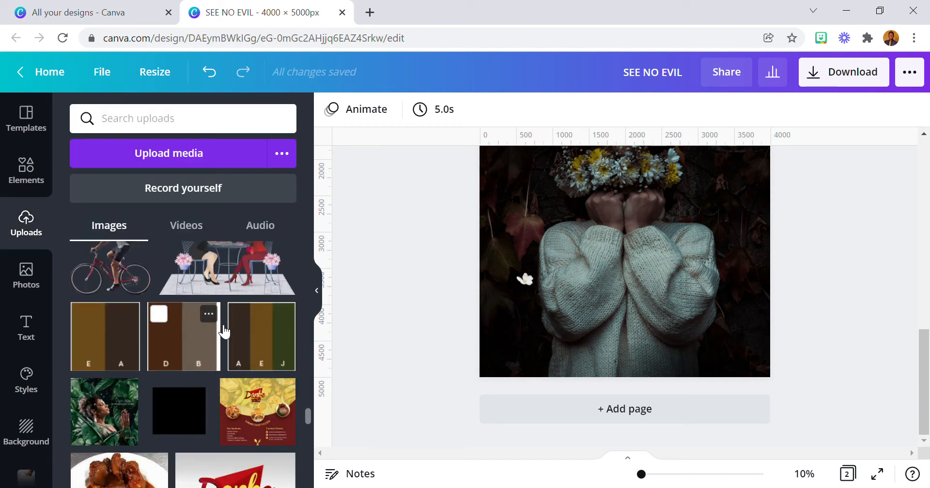
scroll(228, 349, "down", 10)
scroll(232, 363, "down", 15)
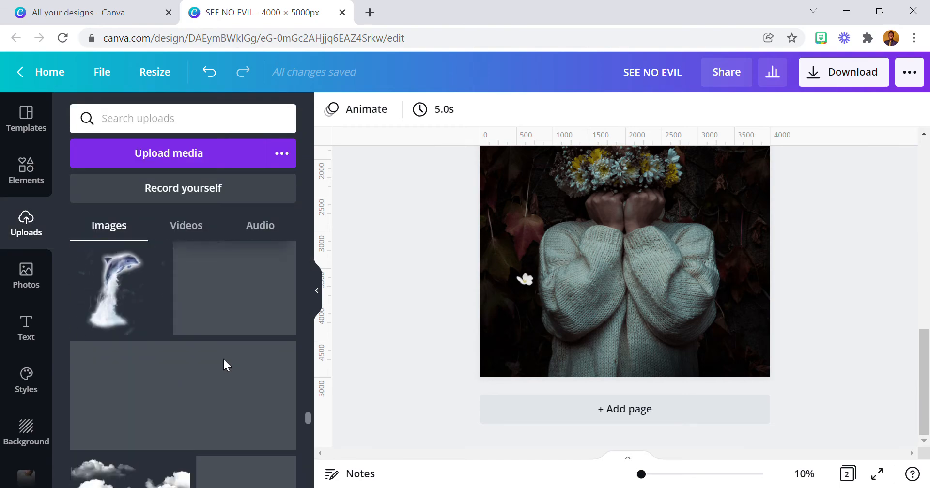
scroll(229, 368, "down", 10)
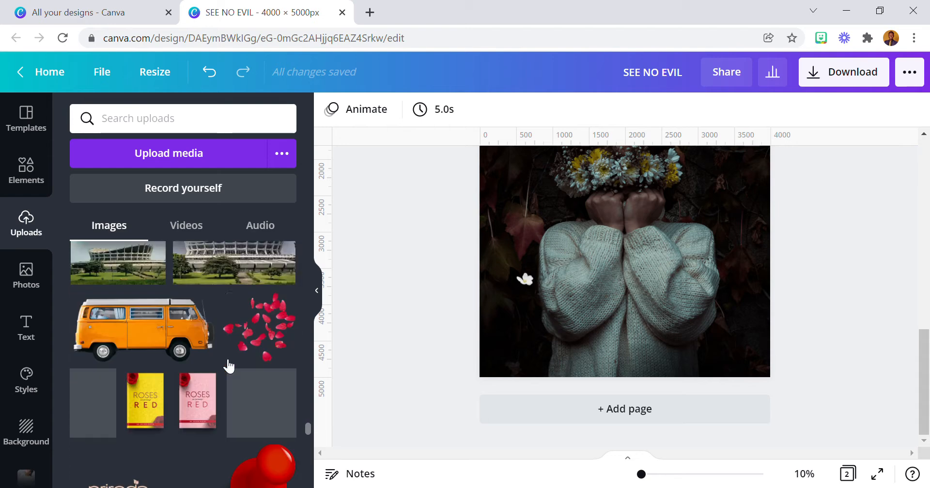
left_click(219, 371)
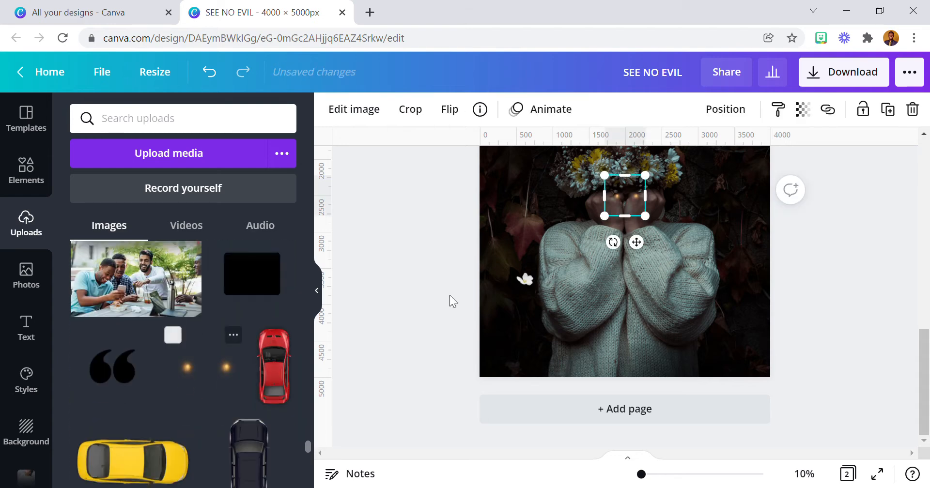
- Move the orange lights image over the white flower and crop it to a single light
left_click_drag(646, 248, 548, 319)
left_click_drag(552, 278, 530, 284)
left_click_drag(545, 329, 546, 339)
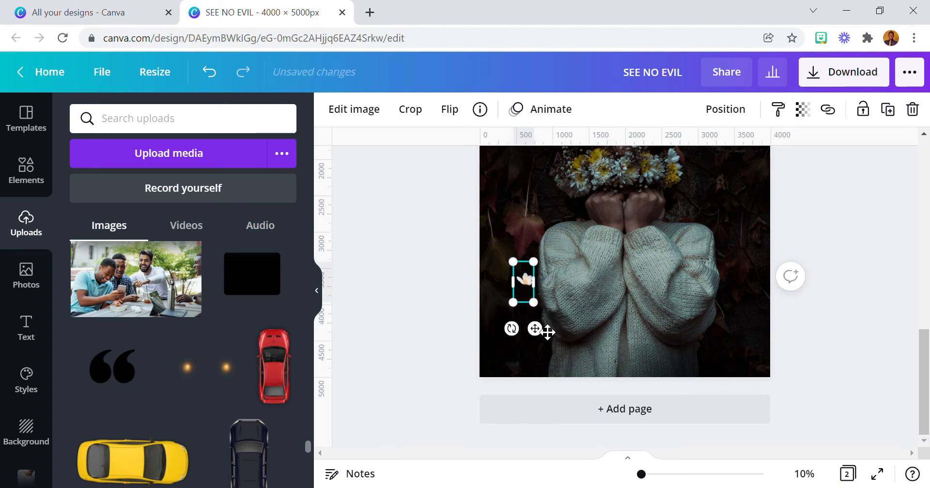
- Copy the orange glow from the lower-left flower on page 1 to page 2 and delete the cropped light near the white flower
scroll(542, 339, "down", 2)
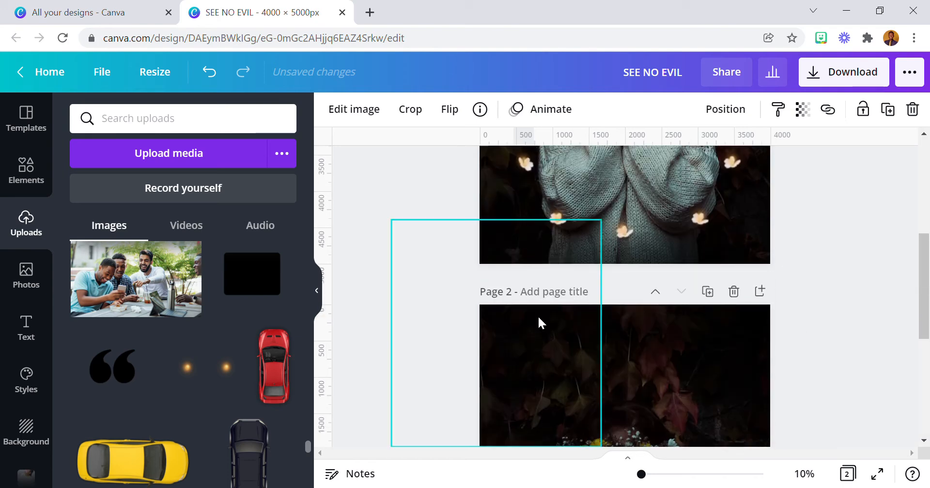
left_click(560, 214)
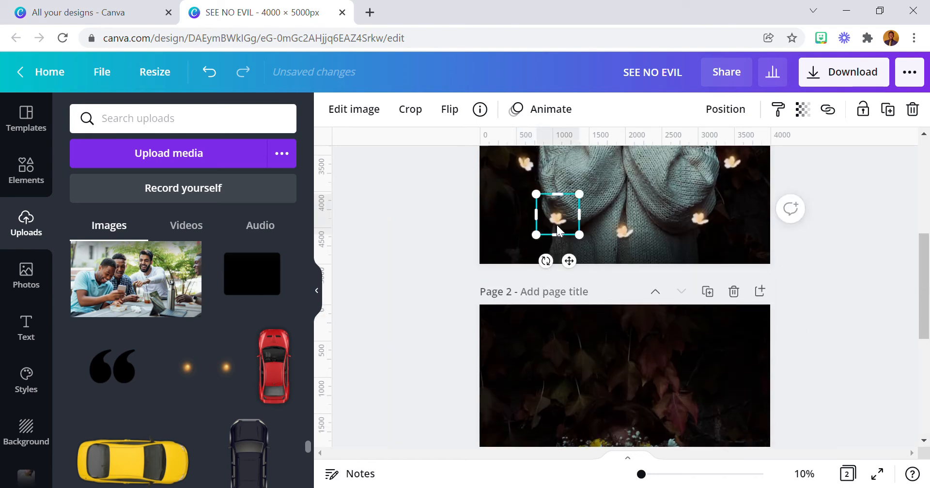
scroll(557, 224, "down", 5)
left_click(545, 222)
key("ctrl+v")
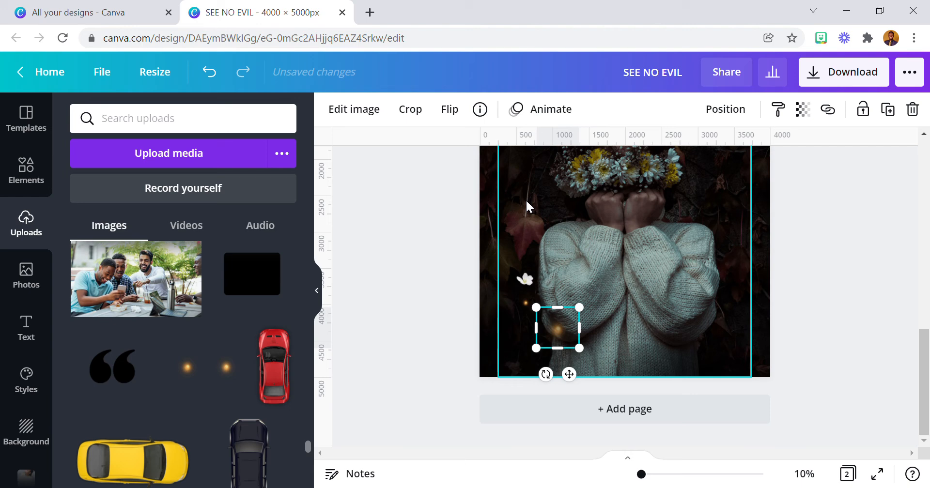
left_click(523, 308)
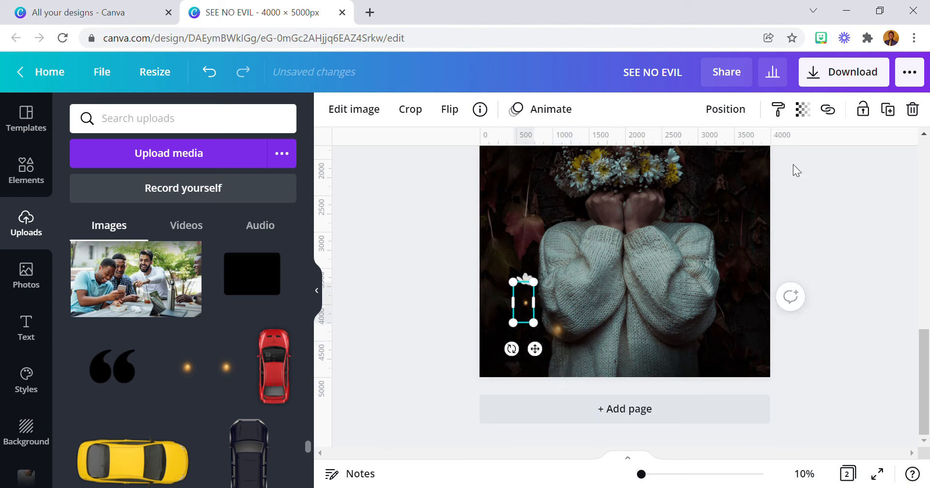
- Check the copied glow's image adjustments and transparency, and move the glow over the white flower beside the left sleeve
left_click(558, 323)
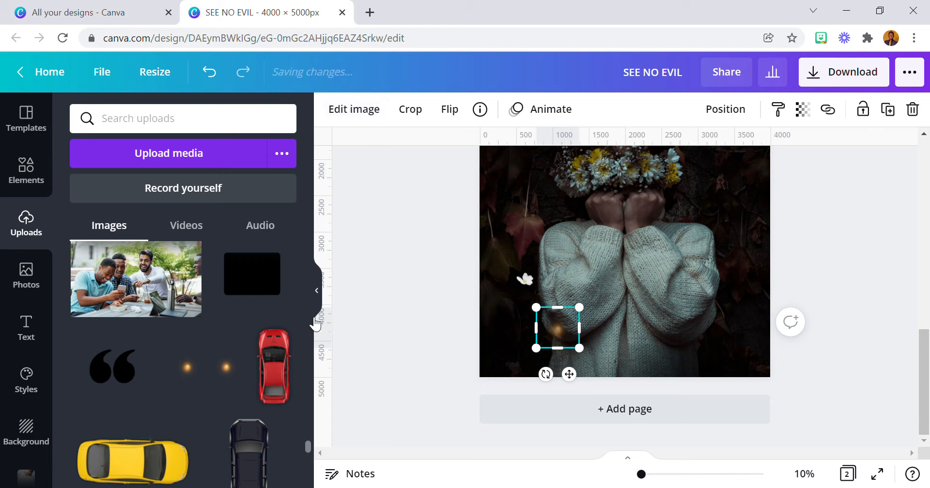
left_click(368, 111)
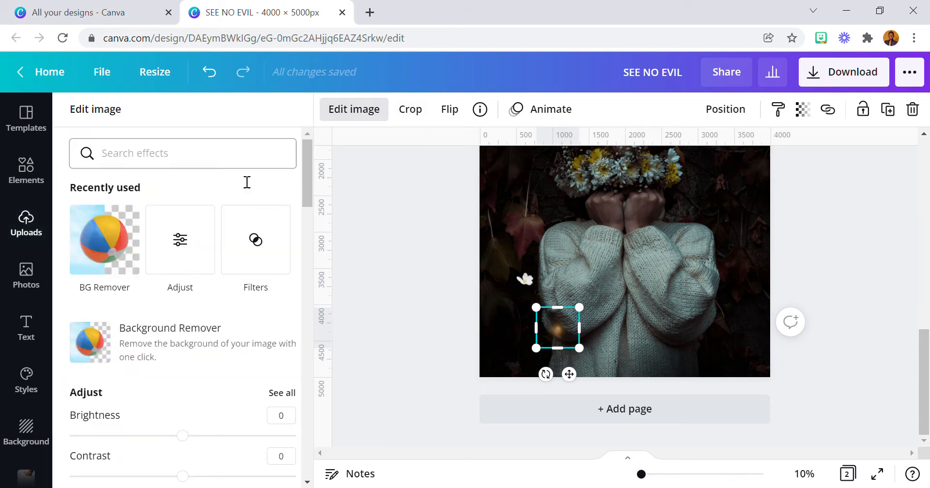
scroll(262, 271, "down", 3)
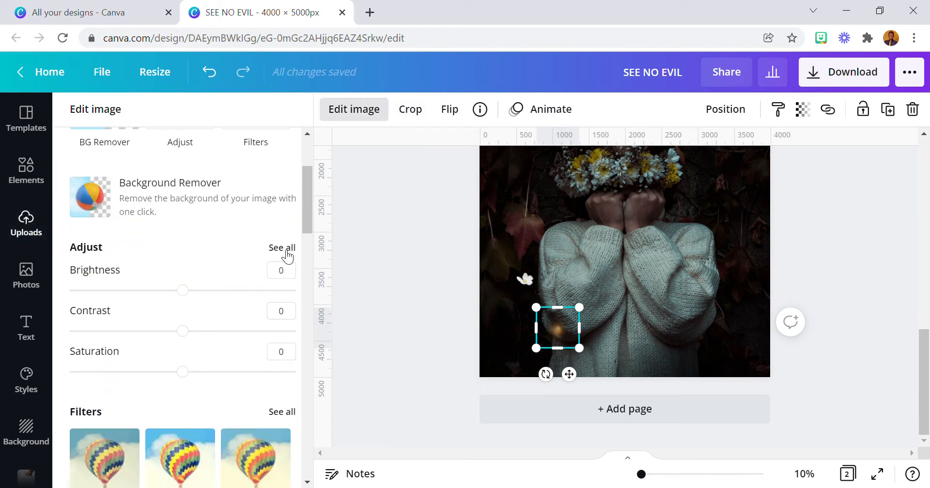
left_click(806, 110)
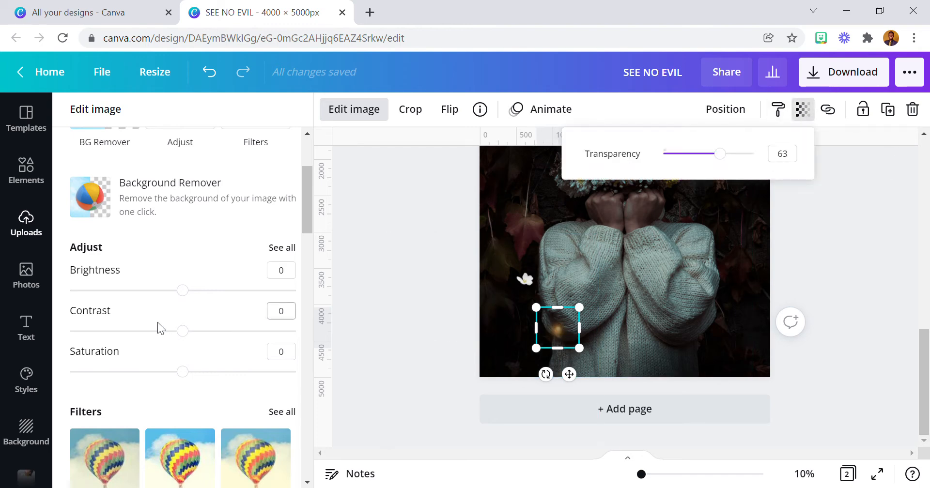
left_click_drag(579, 383, 546, 332)
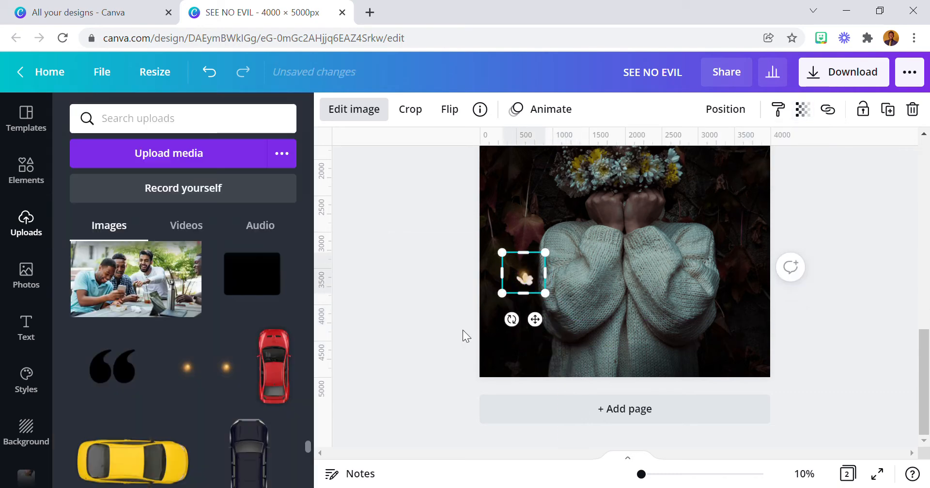
- Nudge the orange glow slightly to fit over the white flower beside the left sleeve
left_click(420, 330)
left_click(805, 482)
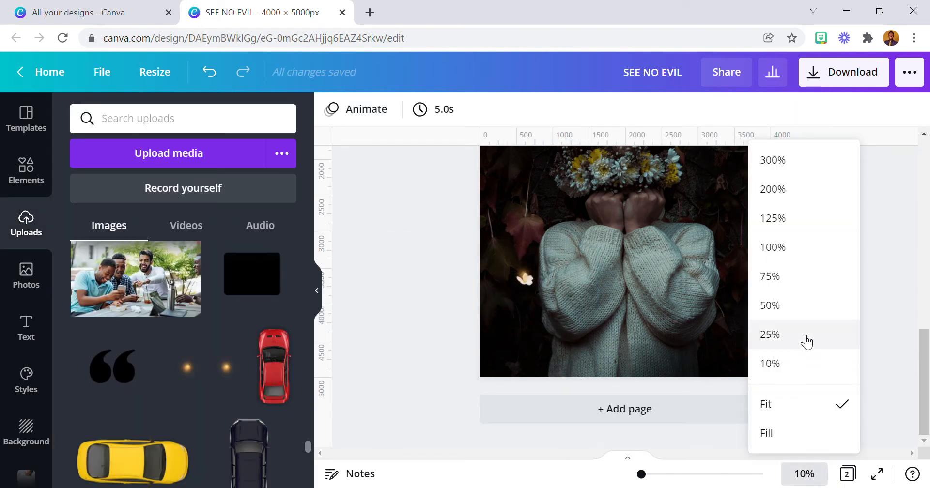
left_click(806, 338)
left_click(387, 305)
left_click_drag(391, 307, 401, 317)
left_click(804, 475)
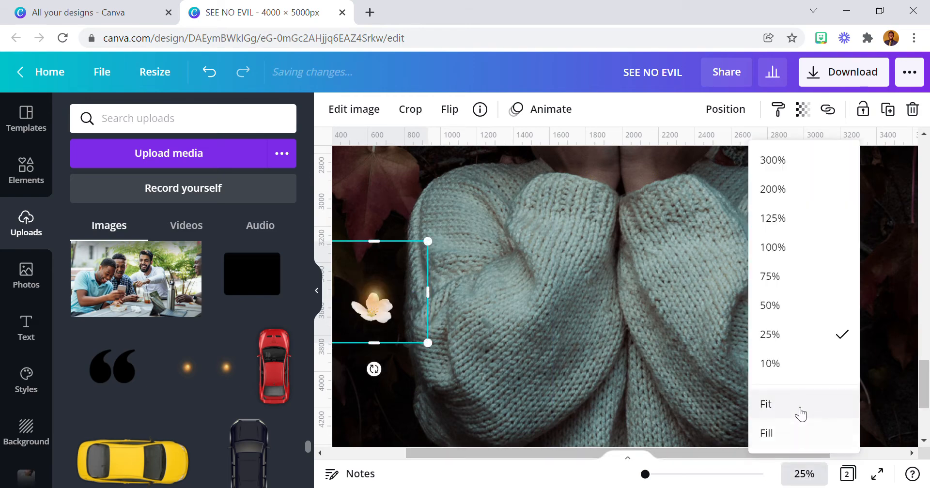
left_click(797, 410)
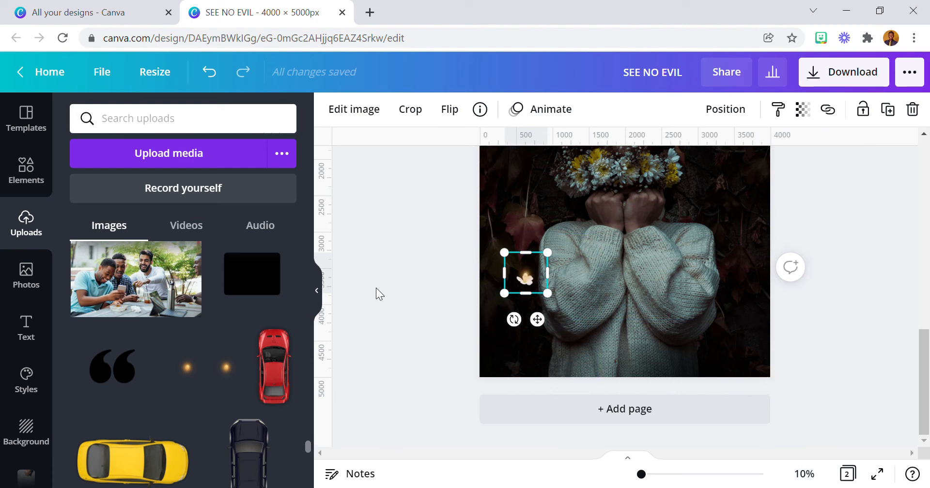
- Try sending the glow one layer backward behind the white flower, and bring it forward again
left_click(743, 110)
scroll(699, 165, "up", 2)
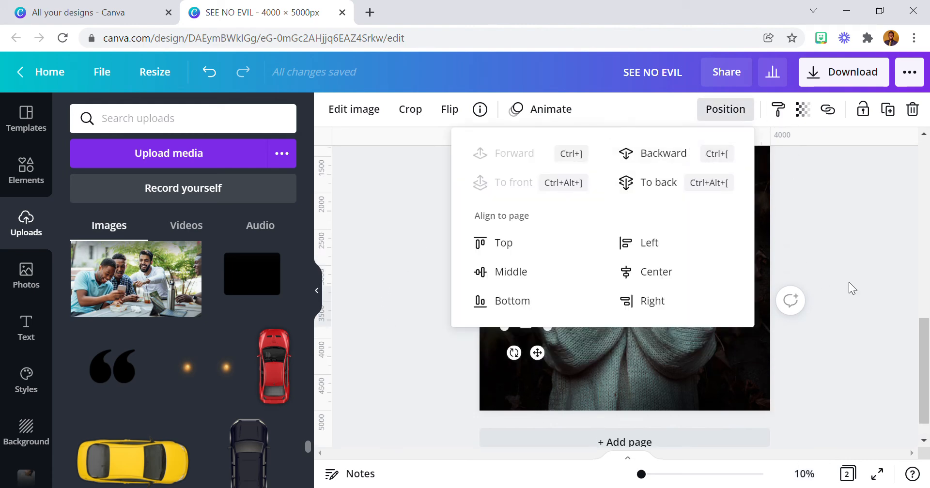
left_click(680, 154)
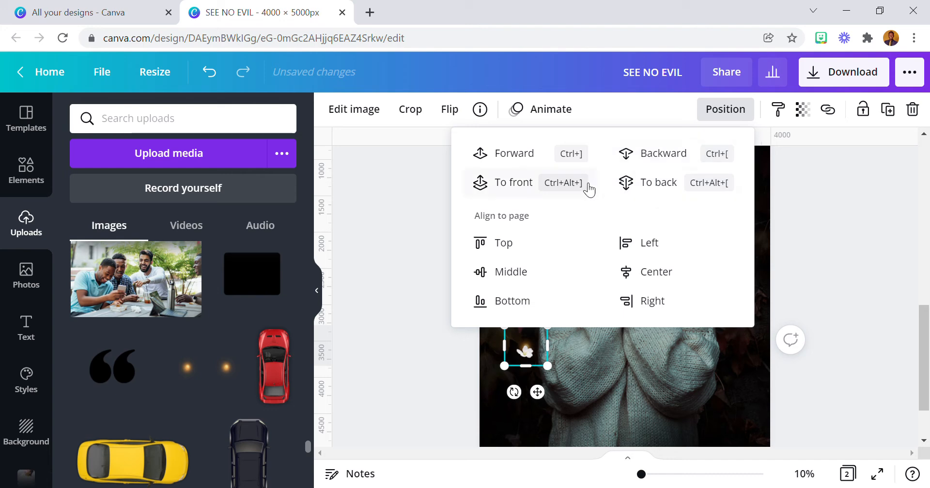
left_click(507, 154)
left_click(429, 386)
left_click(429, 387)
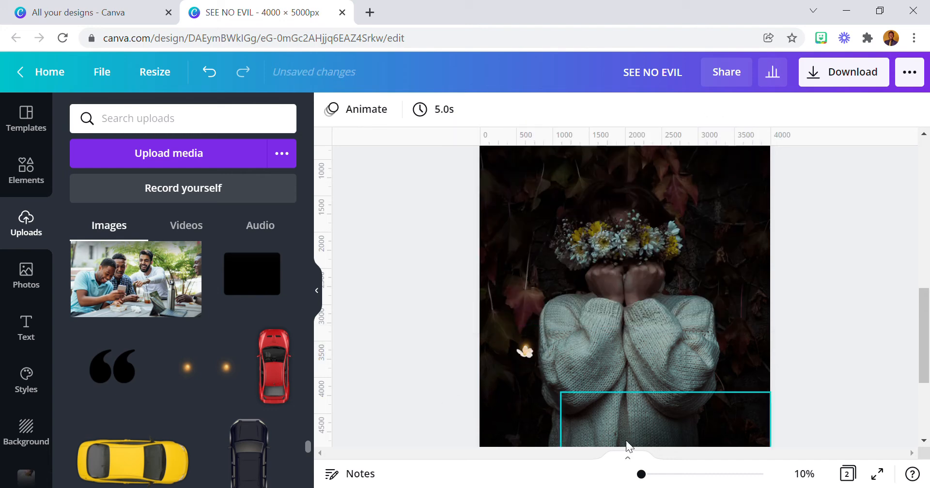
- Shift the orange glow a little closer to the petals of the white flower beside the left sleeve
left_click(816, 477)
left_click(810, 341)
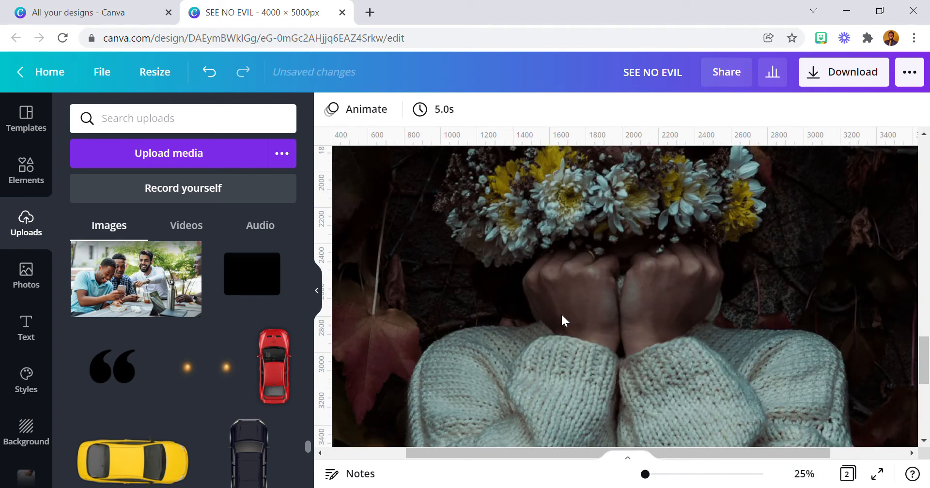
scroll(561, 315, "down", 3)
left_click_drag(433, 453, 382, 425)
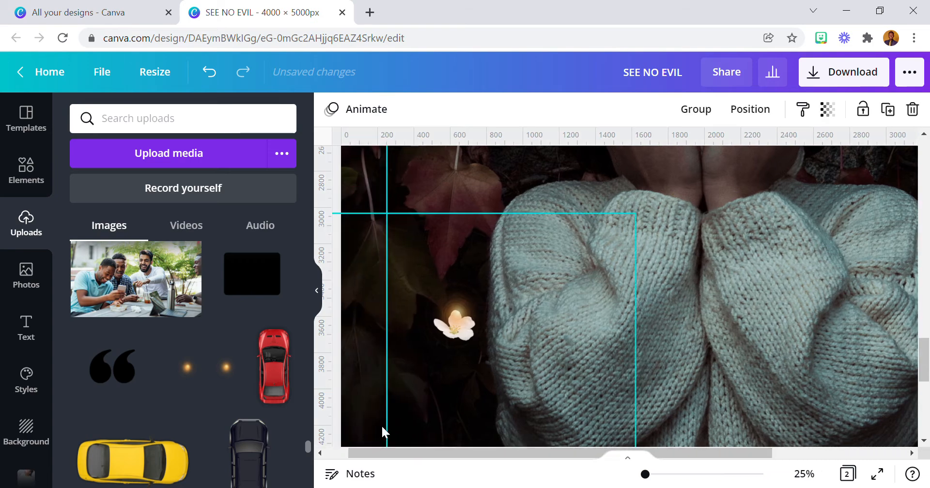
left_click(465, 306)
left_click_drag(463, 307, 470, 315)
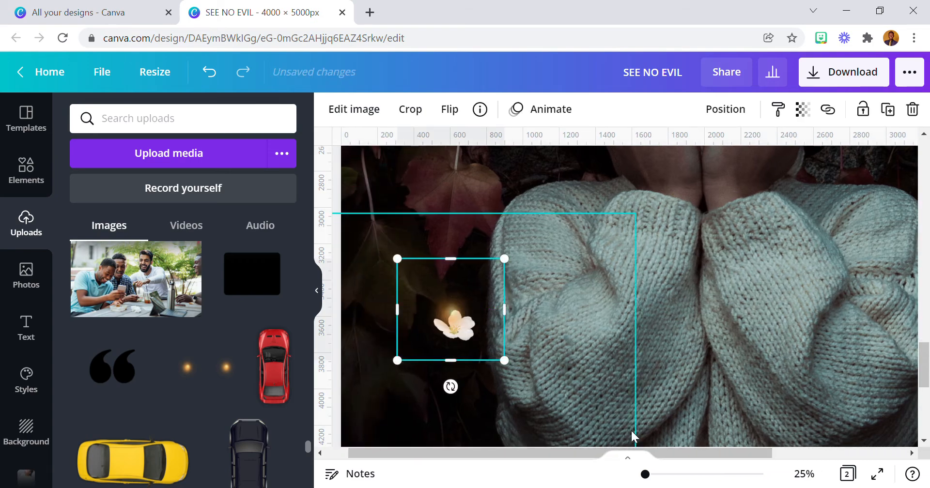
- Fine-tune the glow's position at 50% zoom so it sits on the flower's upper petal
left_click(801, 475)
left_click(770, 305)
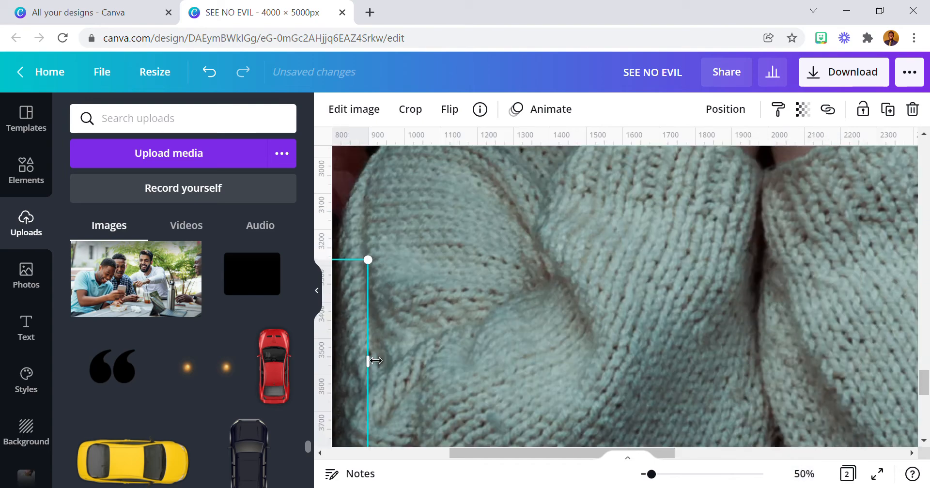
left_click(397, 453)
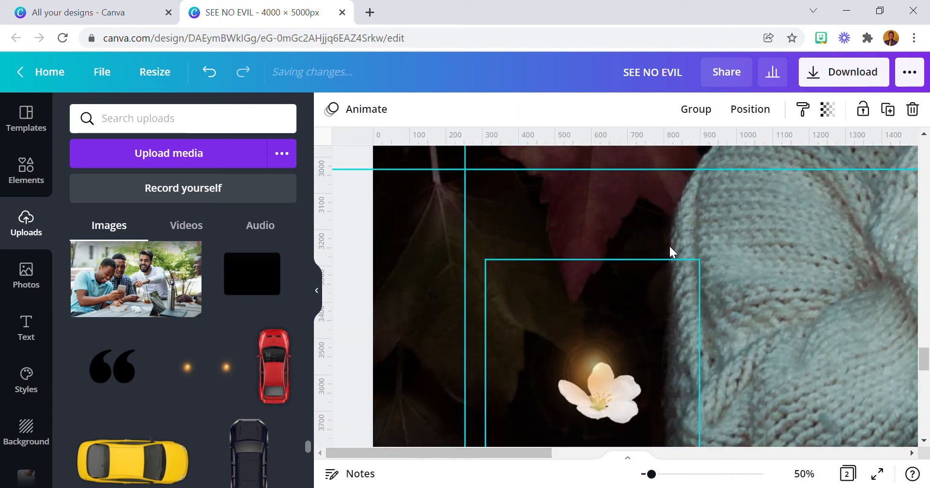
scroll(741, 233, "down", 6)
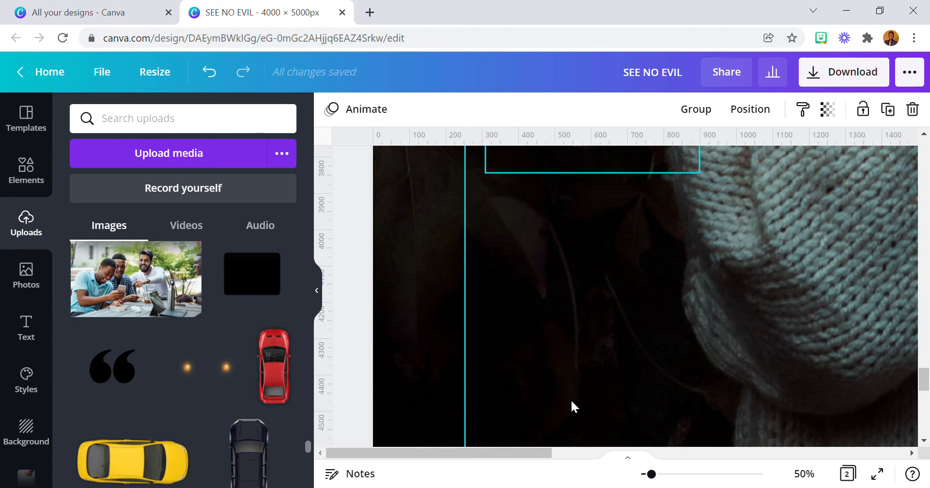
left_click(336, 356)
scroll(475, 330, "up", 6)
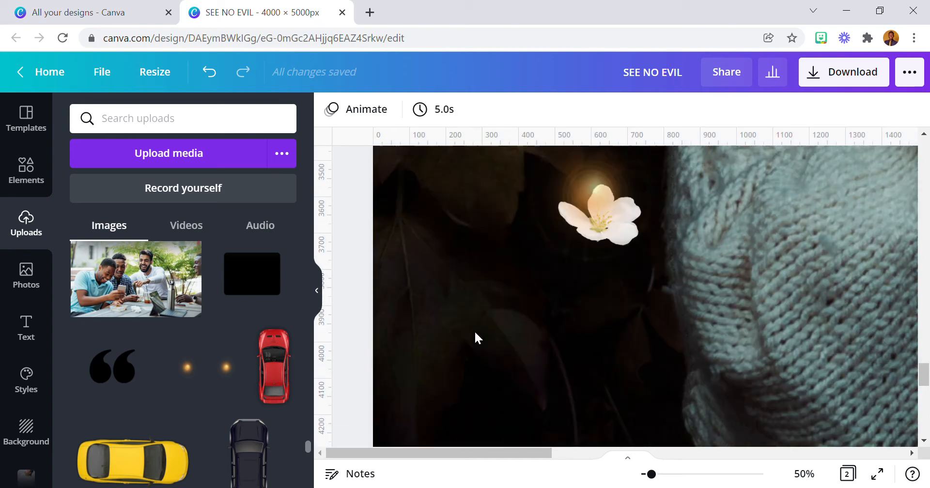
left_click_drag(610, 365, 625, 383)
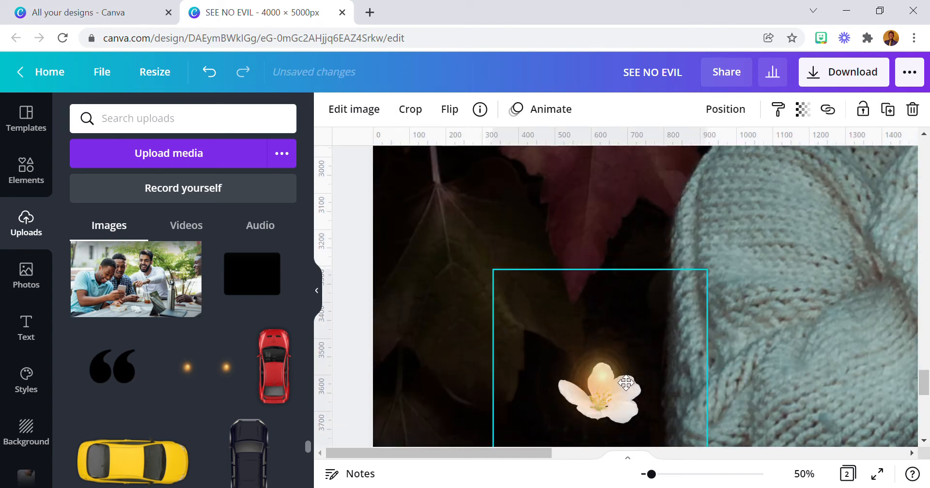
left_click(804, 474)
left_click(784, 412)
left_click(467, 345)
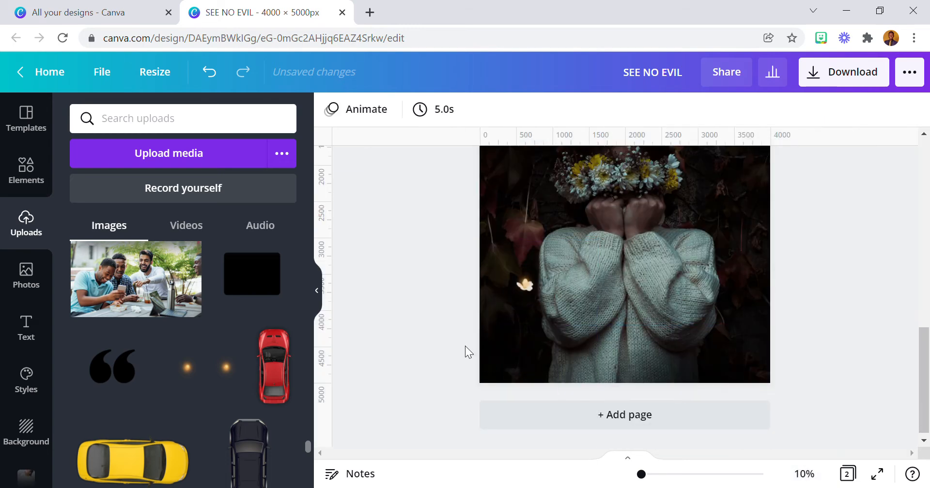
- Duplicate the white flower together with its glow and place the copy beside the right sleeve
left_click_drag(454, 214, 505, 373)
left_click(853, 195)
left_click(526, 293)
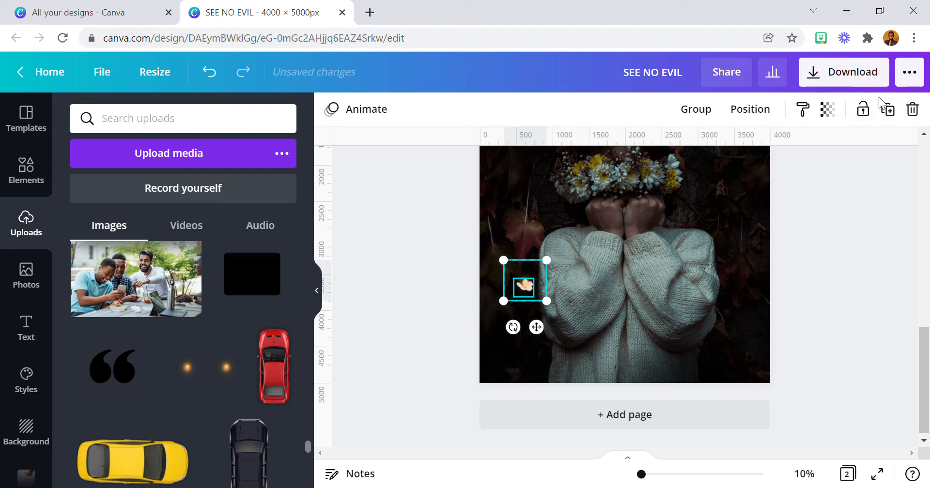
left_click(893, 113)
left_click_drag(546, 334, 754, 340)
left_click(873, 307)
- Send the glow beside the right sleeve one layer backward so the copied flower can be selected
left_click(752, 298)
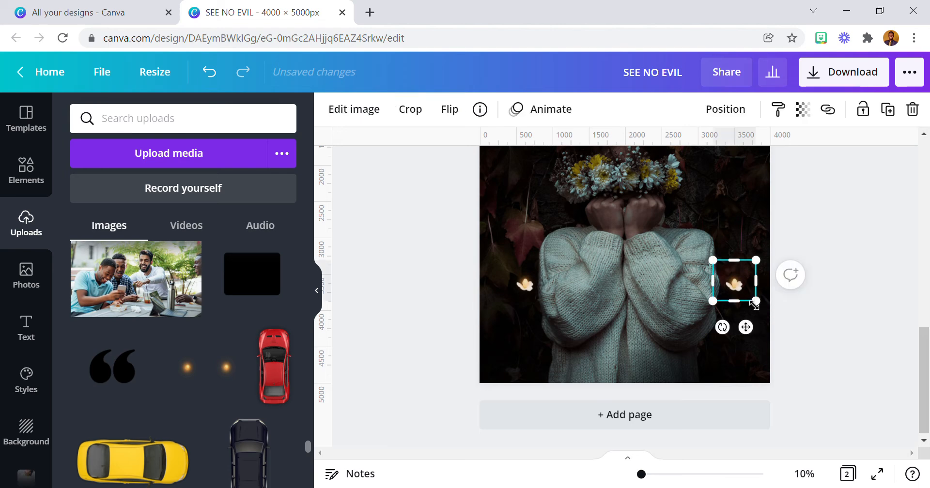
left_click(859, 287)
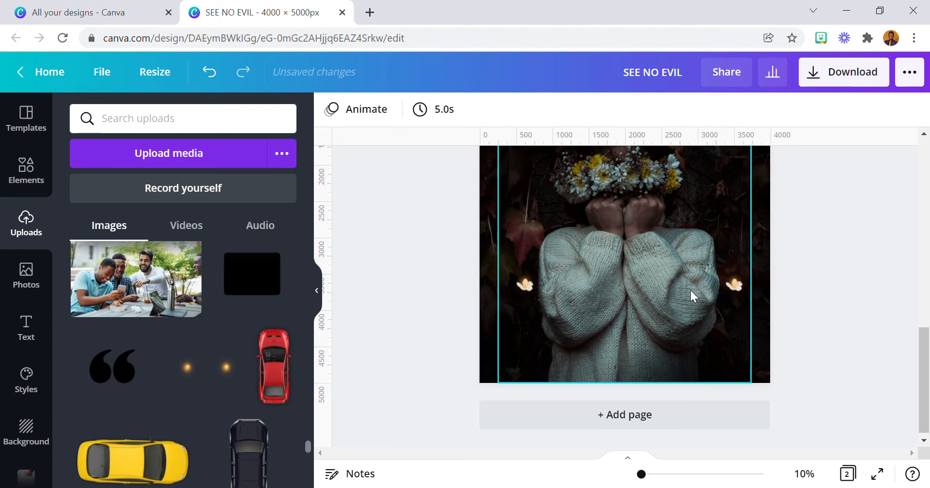
left_click(740, 291)
left_click(725, 110)
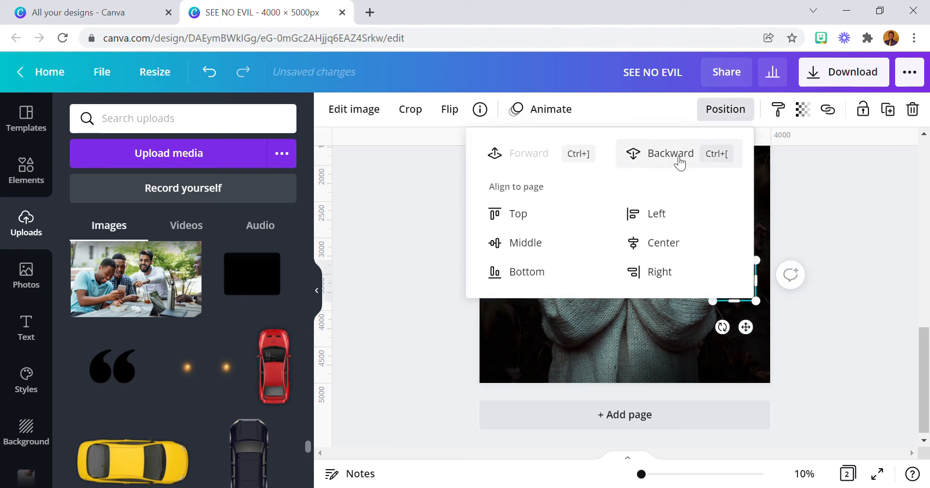
left_click(680, 164)
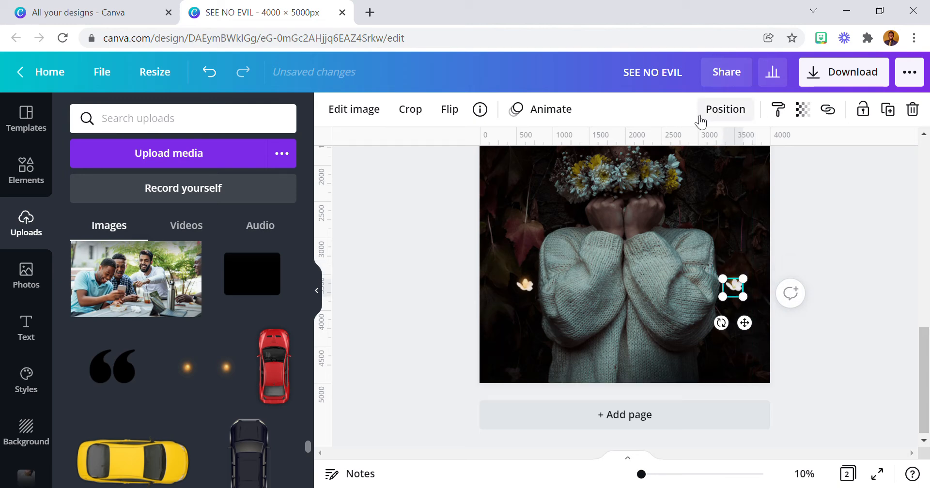
- Flip the copied flower horizontally, send it one layer backward behind the glow, and line it up with the glow
left_click(450, 109)
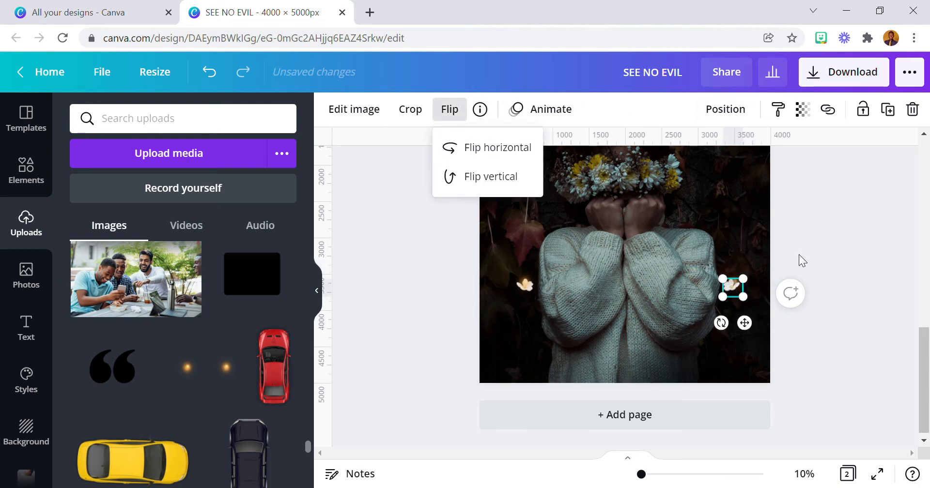
left_click_drag(754, 333, 759, 332)
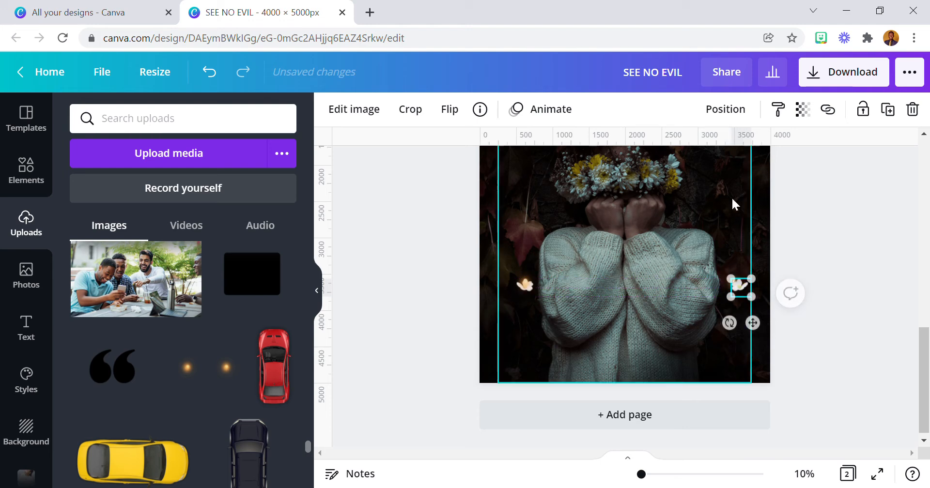
left_click(726, 112)
left_click(698, 155)
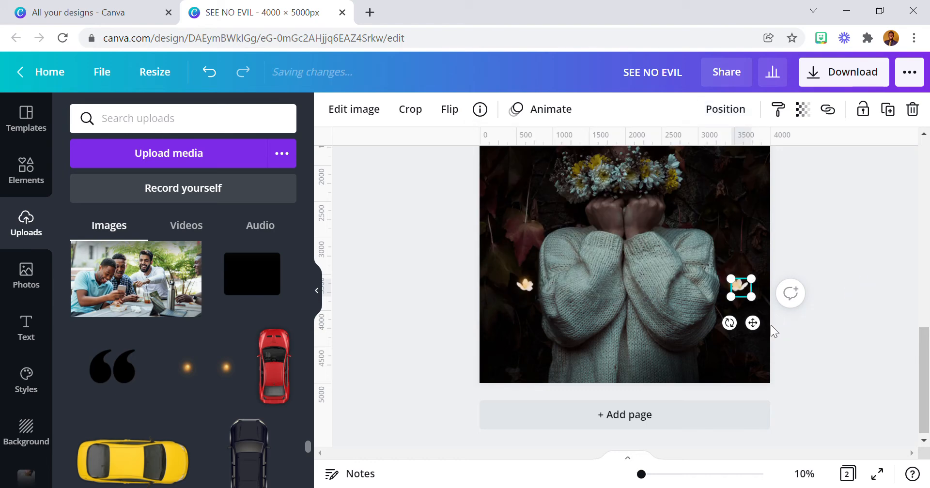
left_click_drag(765, 335, 763, 335)
left_click(858, 315)
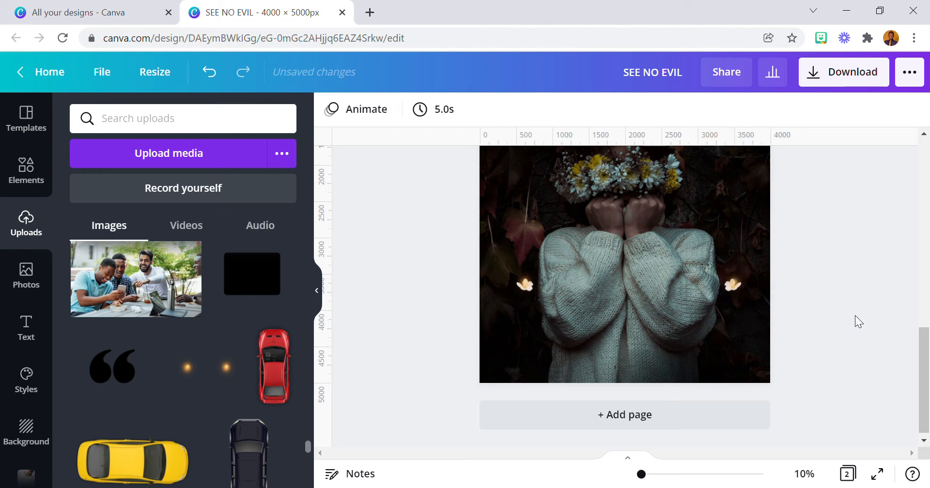
- Duplicate the flower and glow beside the left sleeve and place the copy above the left shoulder
left_click_drag(525, 285, 530, 283)
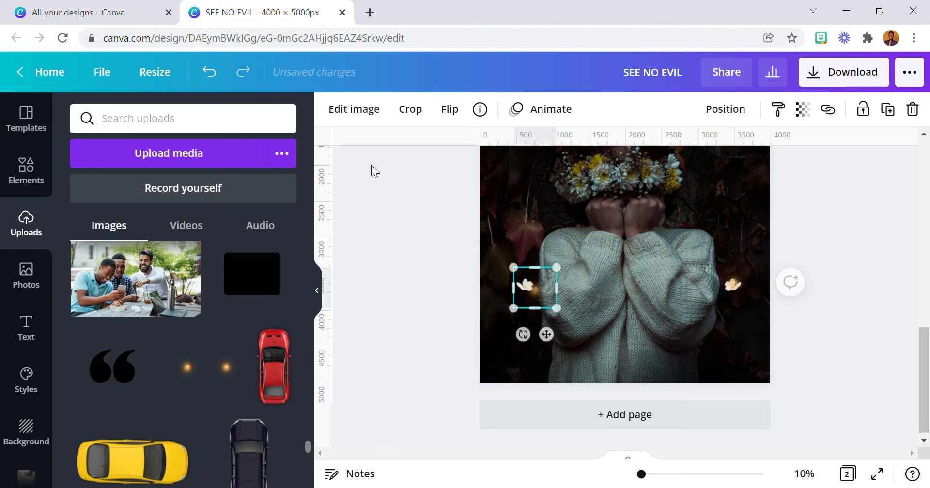
left_click(208, 72)
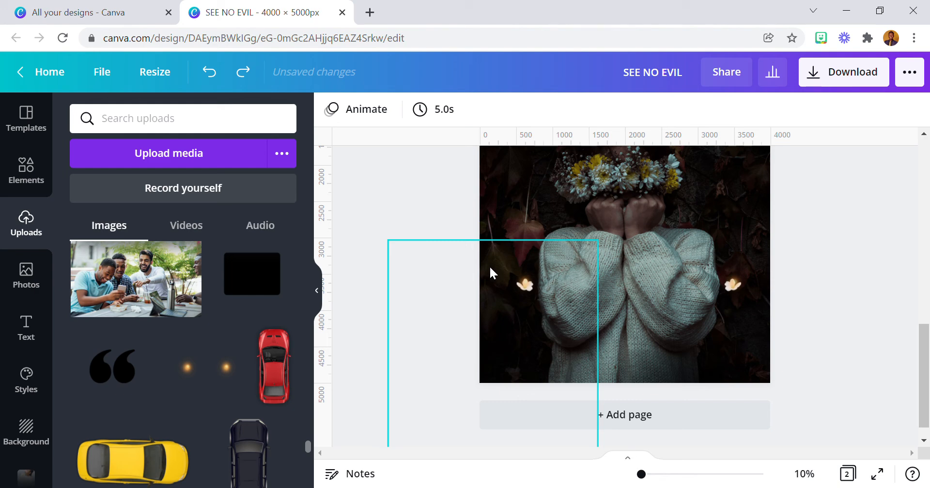
left_click(522, 286)
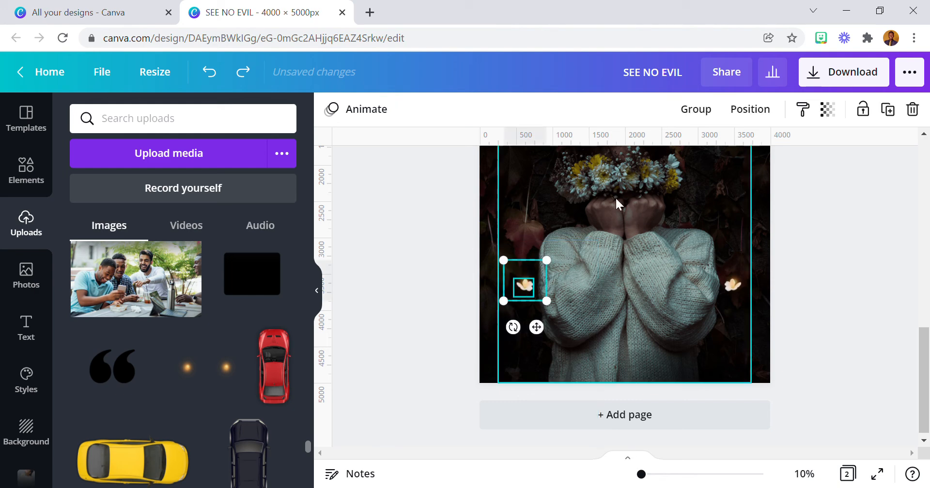
left_click(887, 110)
left_click_drag(538, 327, 545, 266)
left_click(454, 288)
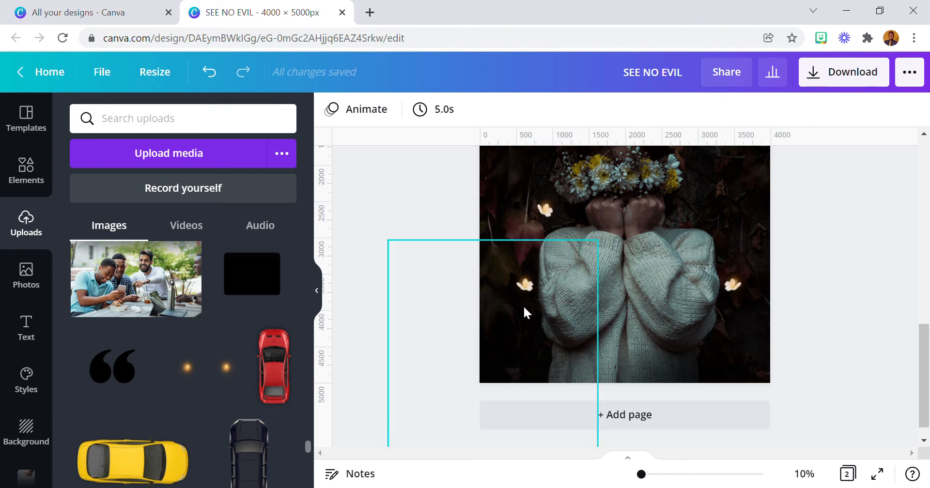
- Duplicate the flower and glow beside the right sleeve, place the copy above the right shoulder, and tilt it slightly counterclockwise
left_click(745, 272)
left_click(798, 180)
left_click_drag(798, 172, 758, 349)
left_click(869, 110)
left_click(849, 202)
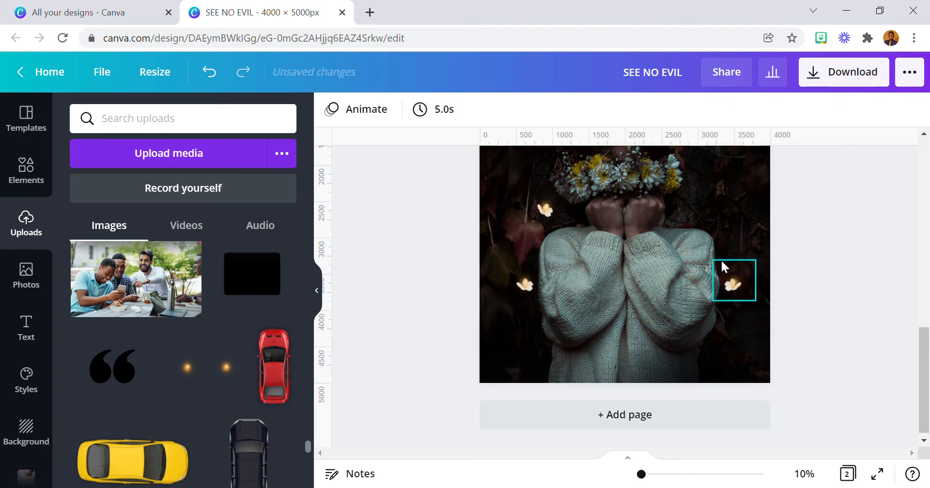
left_click(737, 287)
left_click(889, 113)
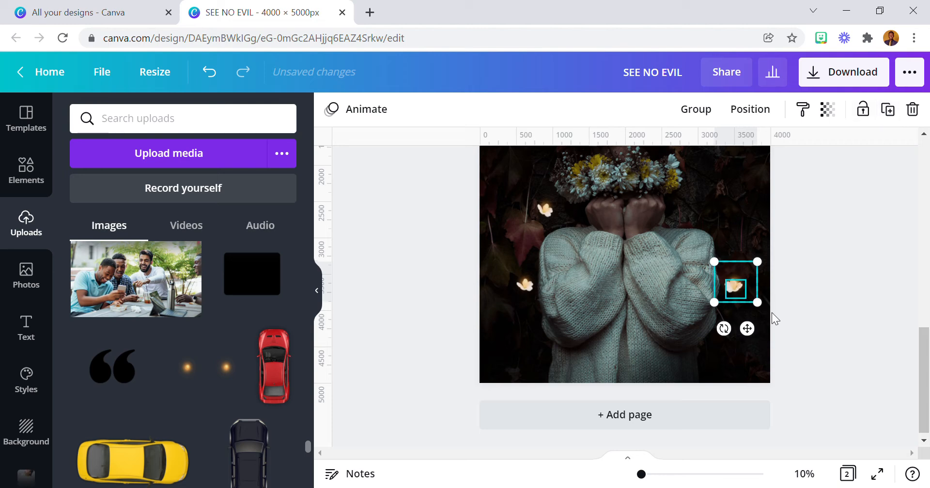
left_click_drag(759, 337, 740, 257)
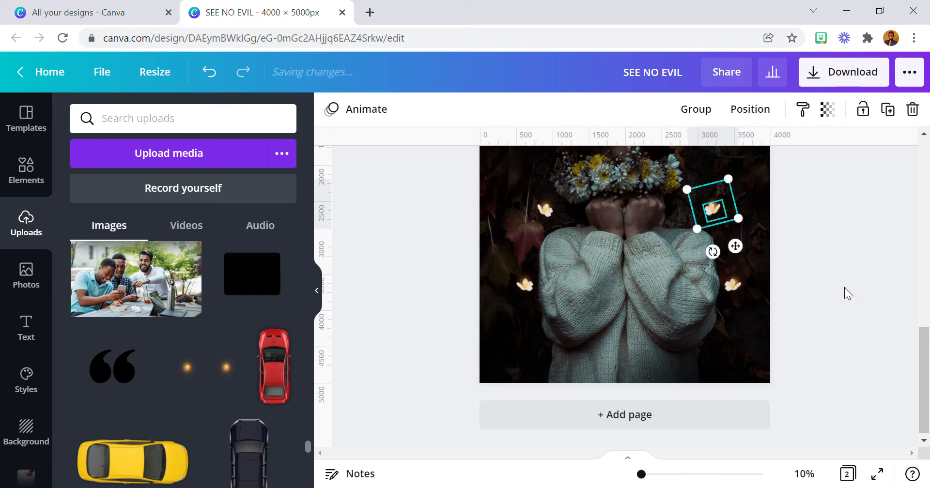
left_click(840, 296)
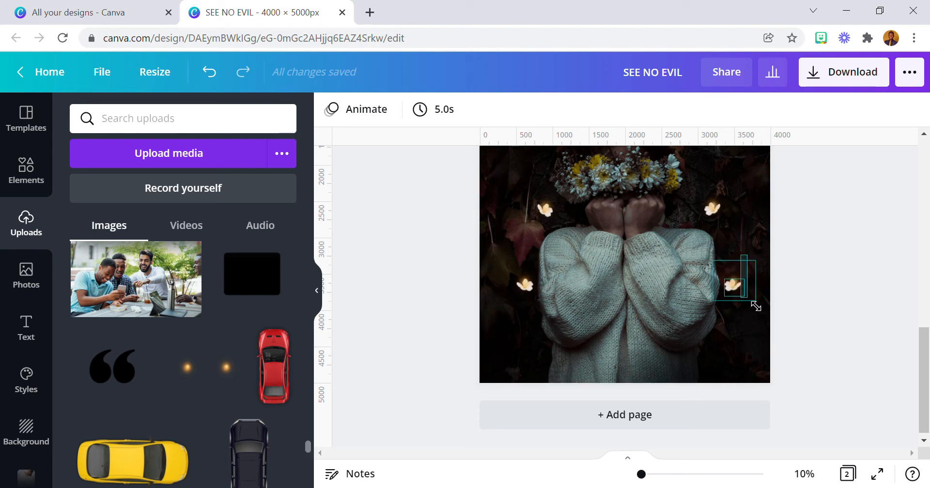
- Nudge the lit flower beside the right sleeve slightly outward, and place a duplicate of the left sleeve's lit flower low on the sweater's center
left_click(754, 303)
left_click_drag(755, 336, 758, 339)
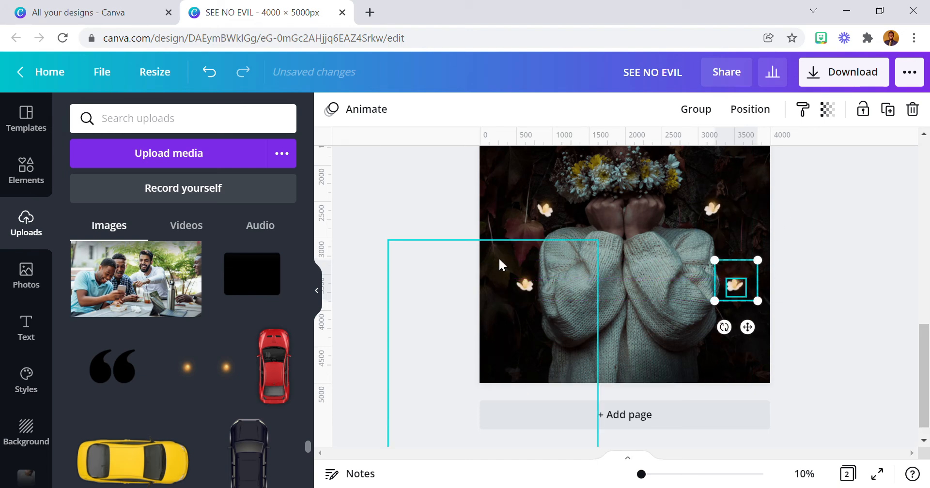
left_click(533, 285)
left_click_drag(487, 317, 543, 289)
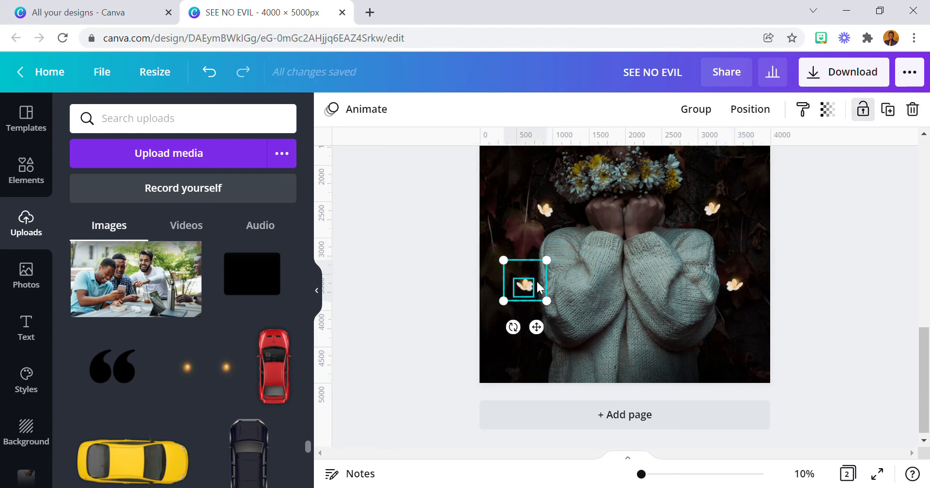
left_click(887, 111)
left_click_drag(537, 329, 644, 407)
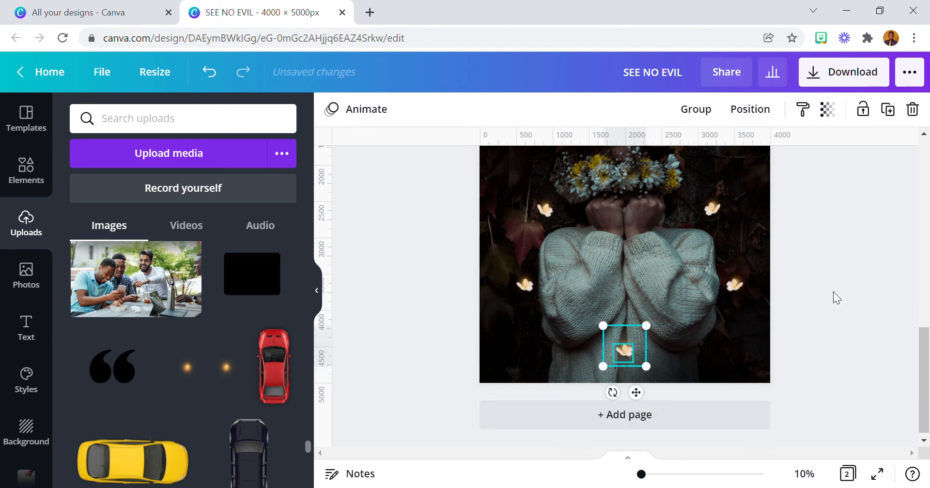
- Duplicate the lit flower beside the left sleeve and place the copy below it, near the left elbow
left_click(825, 307)
scroll(818, 320, "up", 6)
scroll(818, 321, "down", 3)
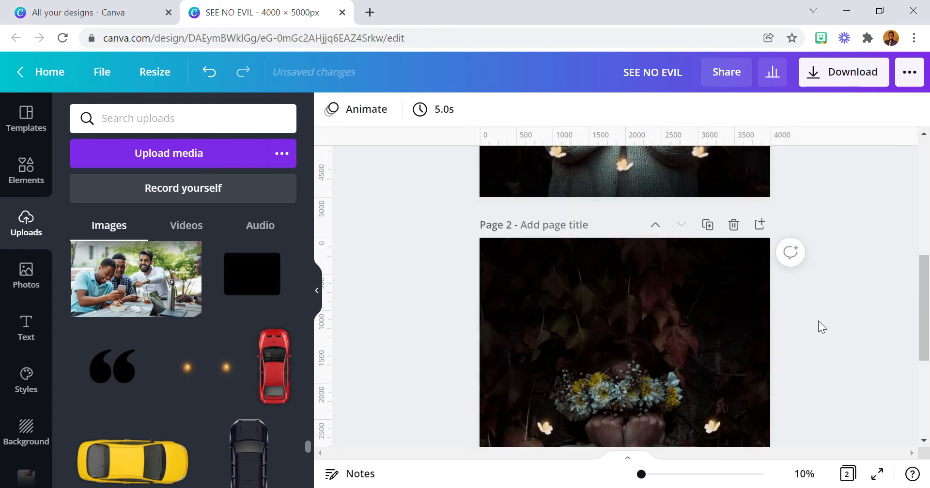
scroll(818, 321, "down", 4)
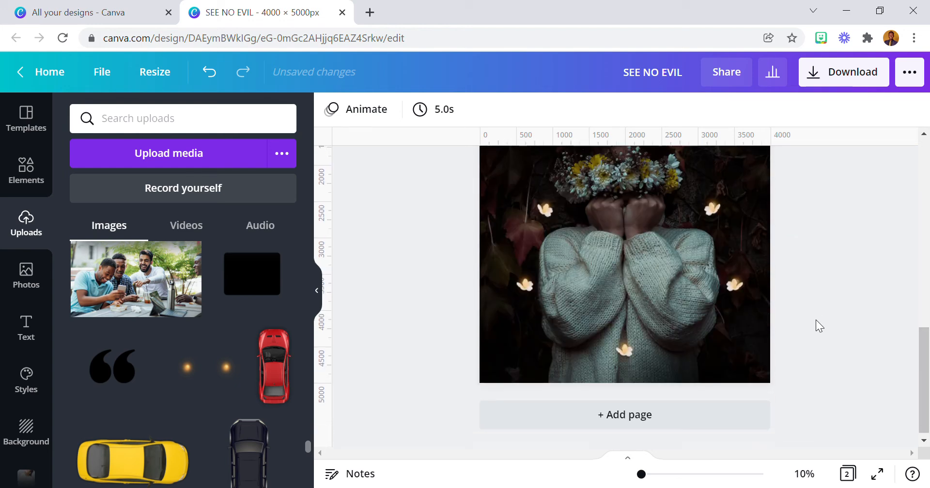
left_click(524, 285)
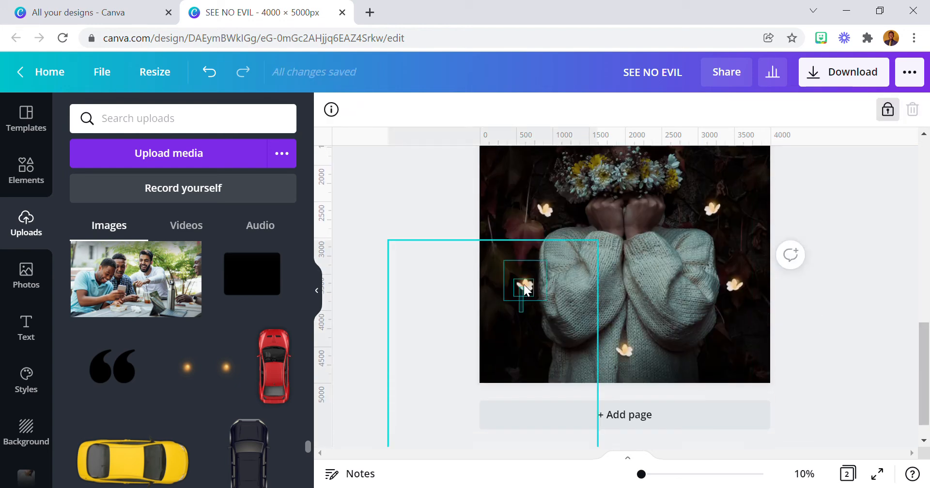
left_click(888, 111)
left_click_drag(536, 328, 560, 390)
- Duplicate the lit flower beside the right sleeve and place the copy near the right elbow, level with its left counterpart
left_click(736, 283)
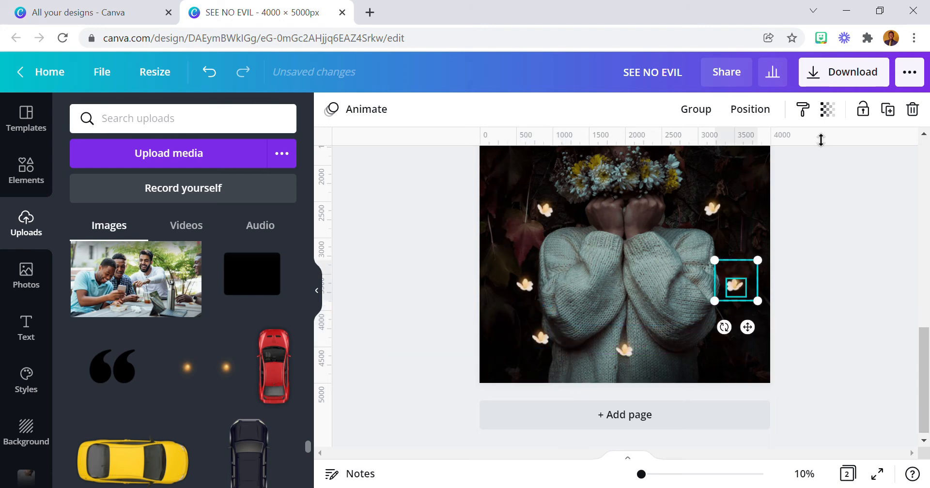
left_click(887, 112)
left_click_drag(748, 328, 746, 387)
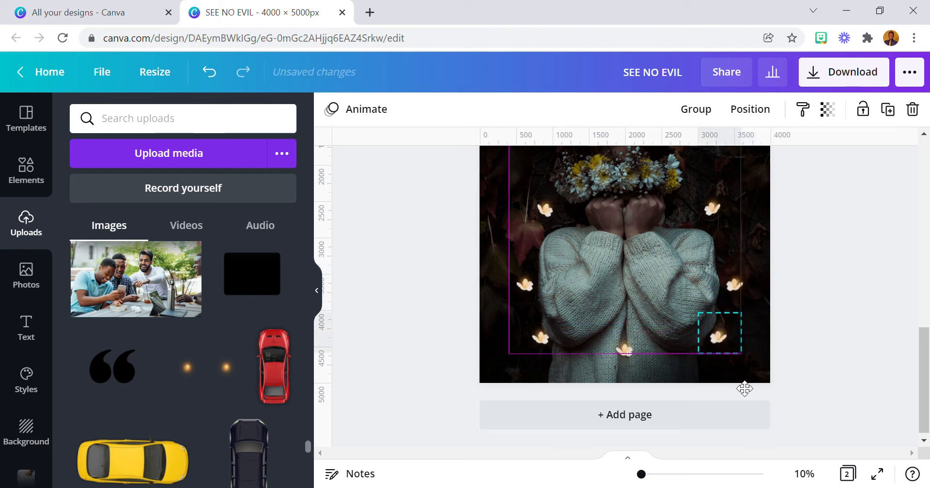
left_click_drag(744, 389, 746, 386)
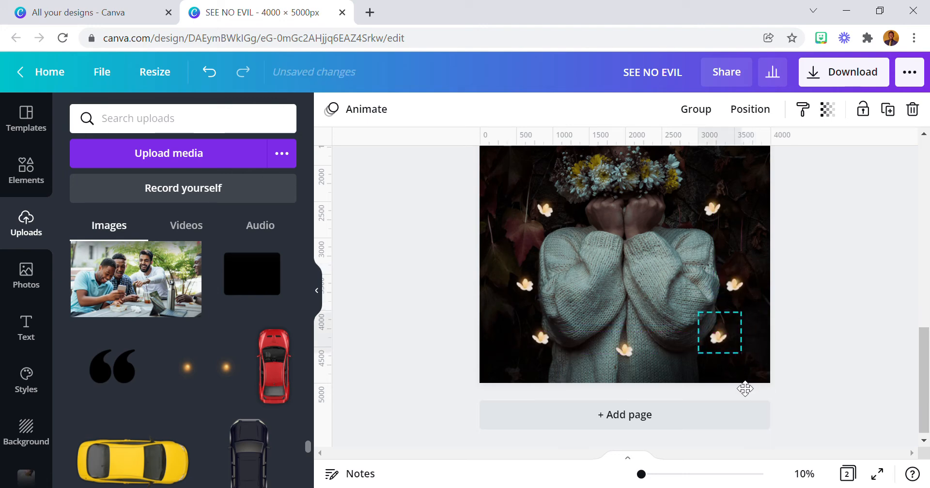
- Move the lit flower at the sweater's lower center slightly further down
left_click(632, 371)
left_click(630, 360)
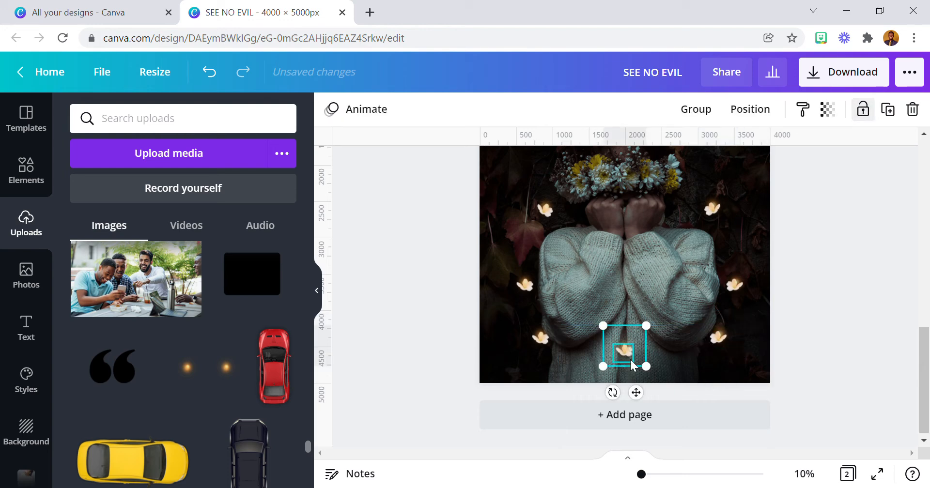
left_click_drag(645, 403, 644, 410)
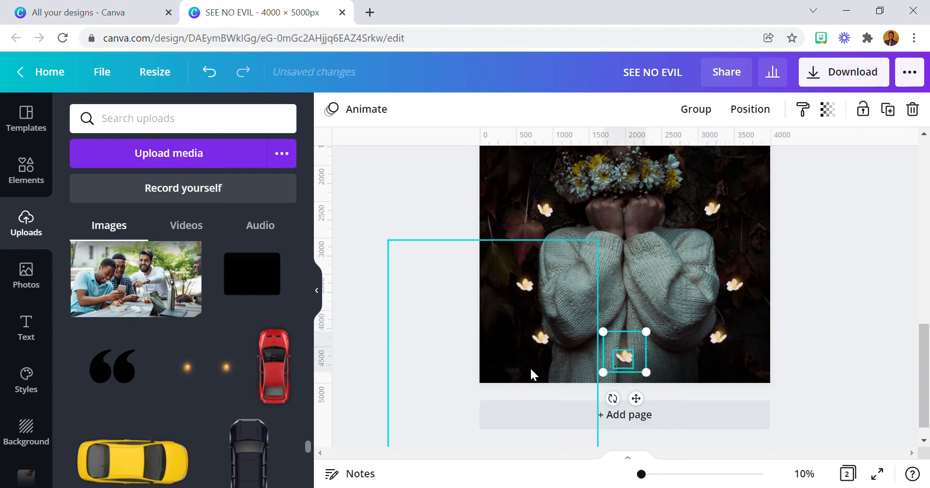
- Move the lit flower beside the left sleeve slightly up and outward
left_click(521, 296)
left_click(498, 322)
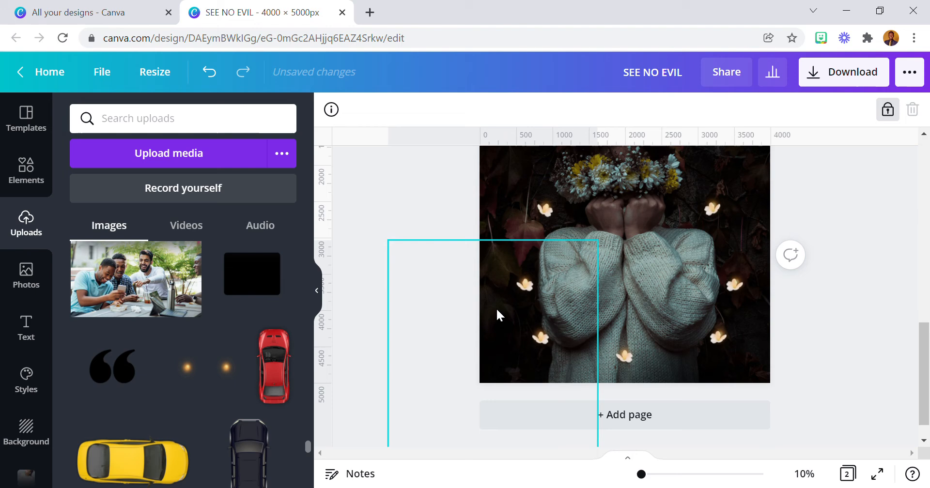
left_click(534, 280)
left_click_drag(540, 329, 545, 318)
- Raise the lit flower beside the right sleeve to match the left one, and nudge the flower above the right shoulder
left_click(735, 285)
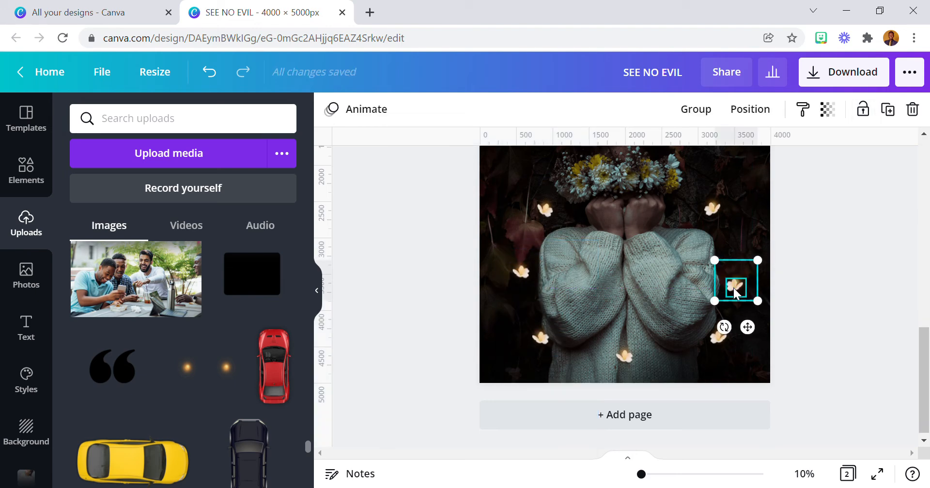
left_click_drag(758, 331, 763, 317)
left_click(836, 268)
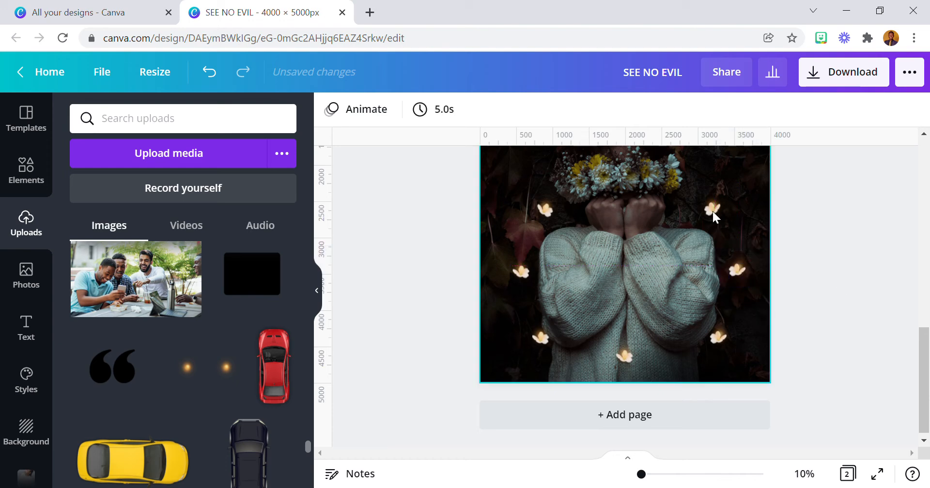
left_click_drag(709, 223, 719, 221)
left_click(861, 239)
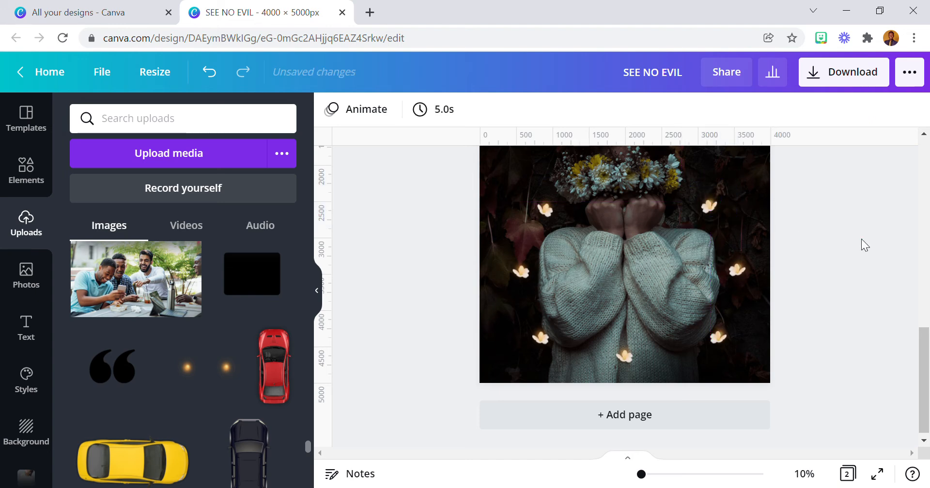
- Compare the flower layout on page 2 with the original poster and its title on page 1
scroll(853, 308, "up", 1)
scroll(852, 308, "up", 2)
scroll(852, 308, "down", 2)
scroll(851, 309, "up", 2)
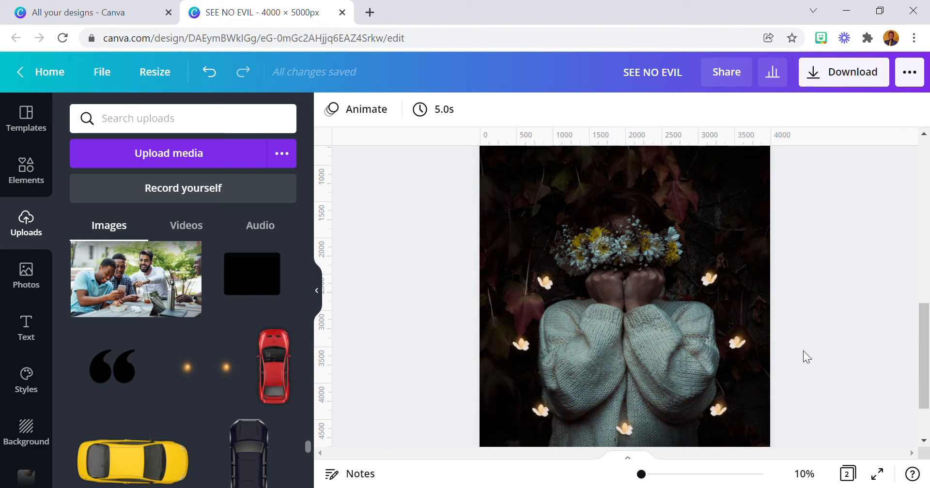
scroll(760, 300, "up", 2)
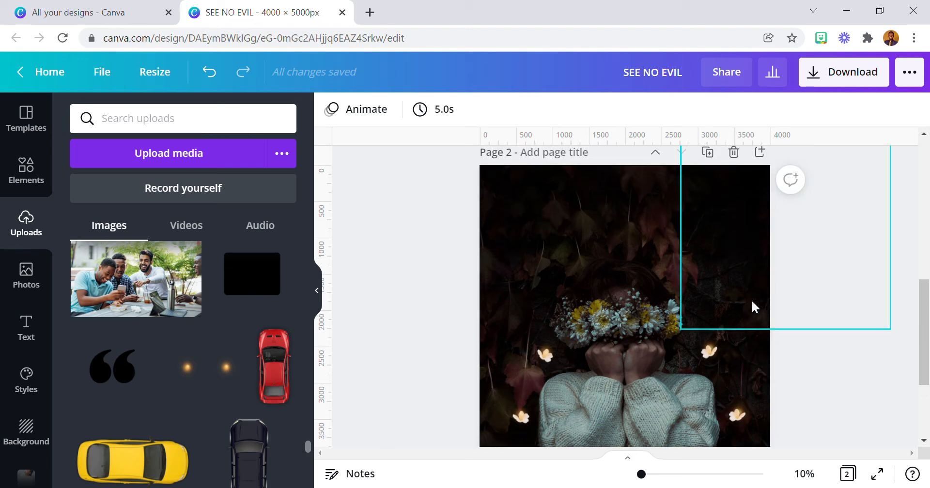
left_click(657, 323)
left_click(409, 246)
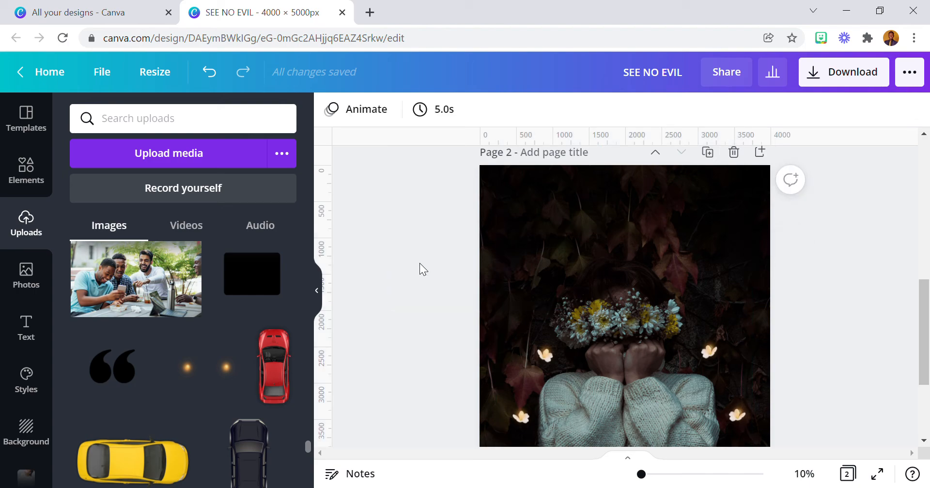
scroll(445, 291, "up", 8)
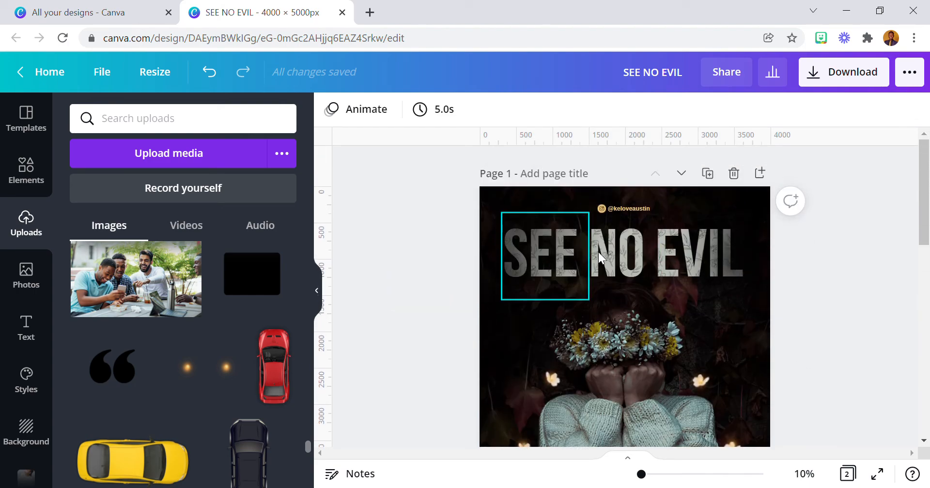
scroll(718, 281, "down", 2)
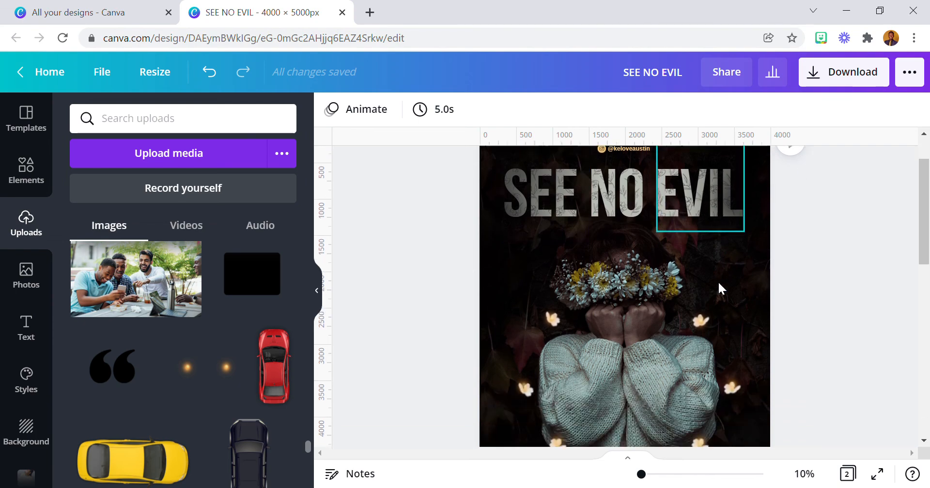
scroll(718, 281, "up", 2)
scroll(697, 279, "down", 9)
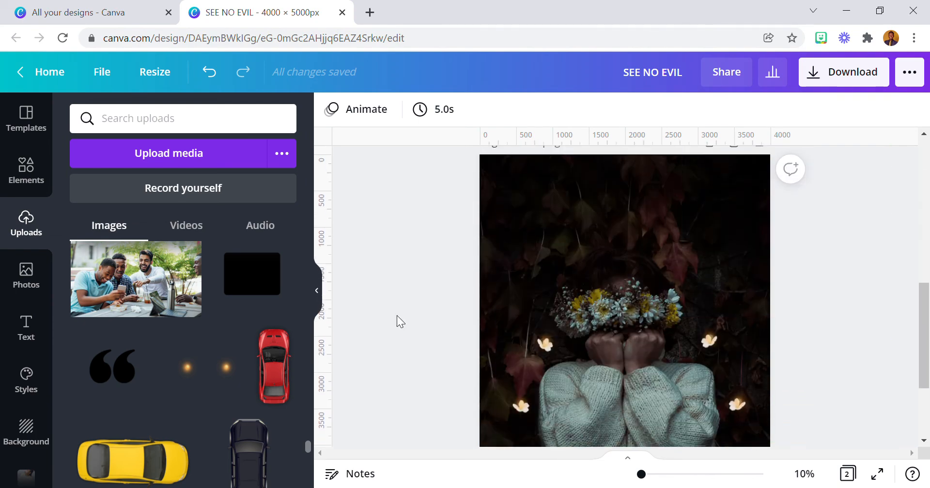
- Add a heading to page 2, enlarge it to size 309, and place it centered above the flower crown
left_click(47, 331)
scroll(492, 330, "up", 3)
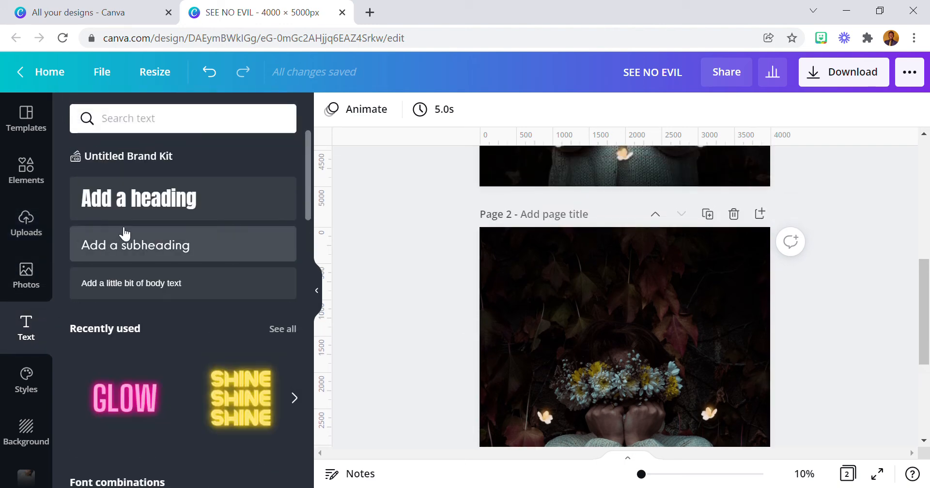
left_click_drag(183, 199, 601, 315)
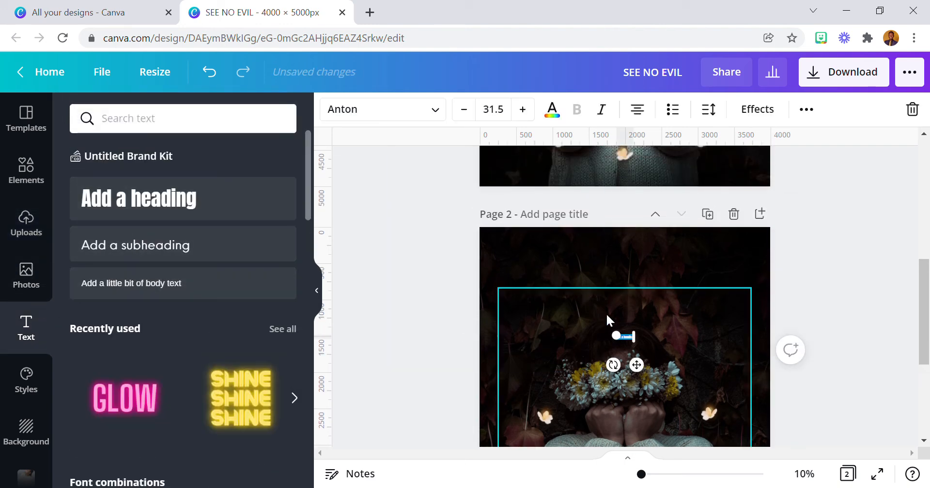
left_click_drag(634, 340, 775, 448)
left_click_drag(704, 400, 641, 337)
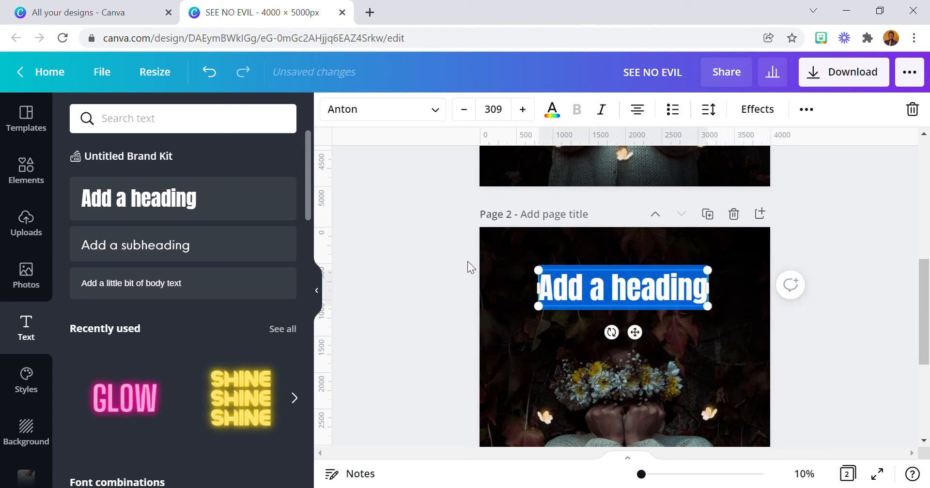
- Set the heading's font to Bebas Neue and widen its text box slightly
left_click(339, 119)
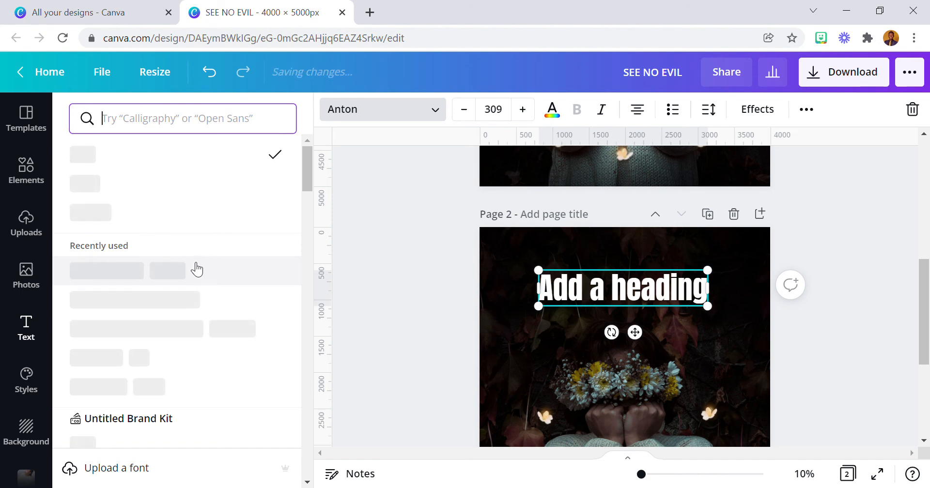
left_click(404, 314)
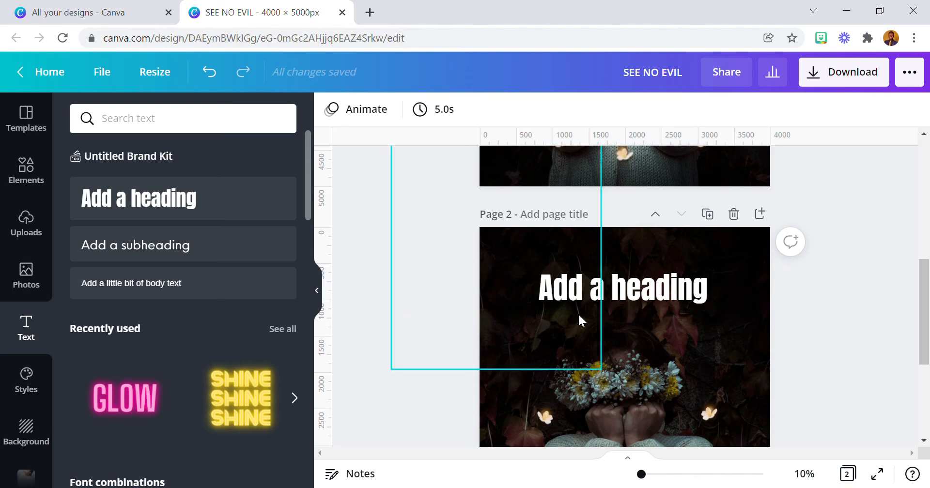
left_click(579, 286)
left_click(376, 115)
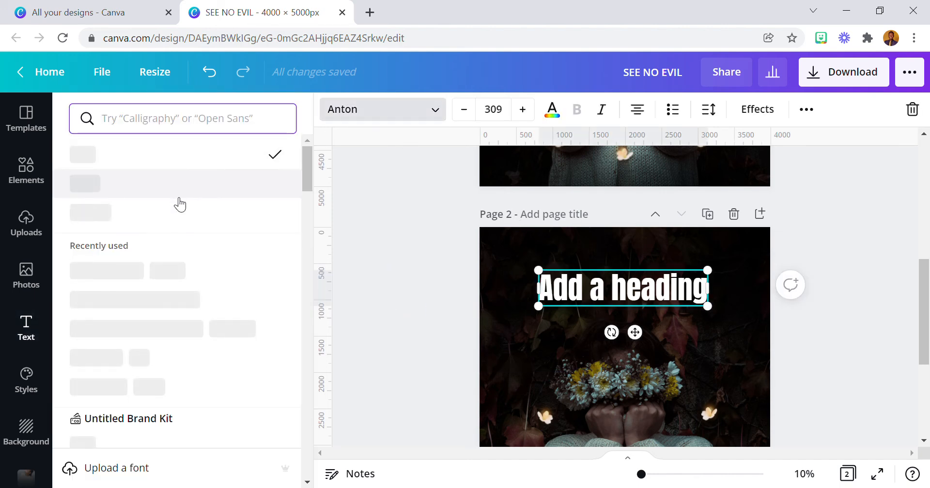
left_click(192, 220)
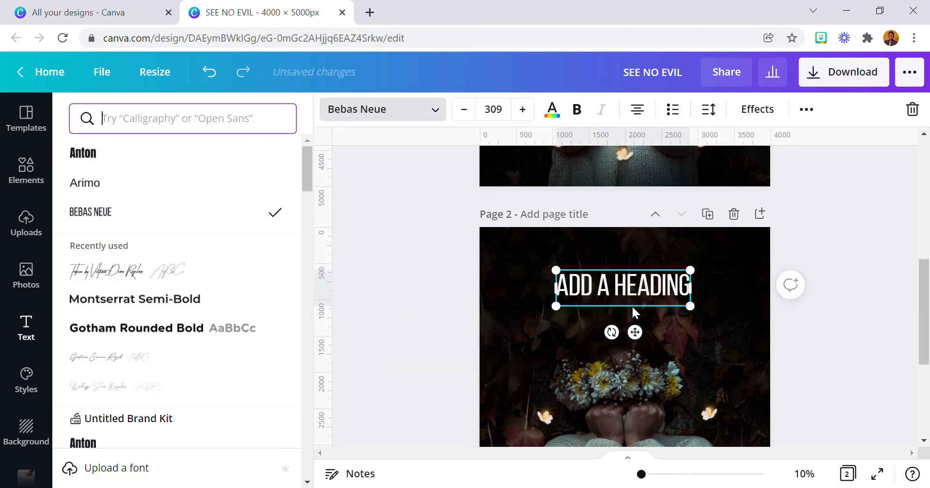
left_click_drag(697, 298, 719, 298)
left_click(403, 212)
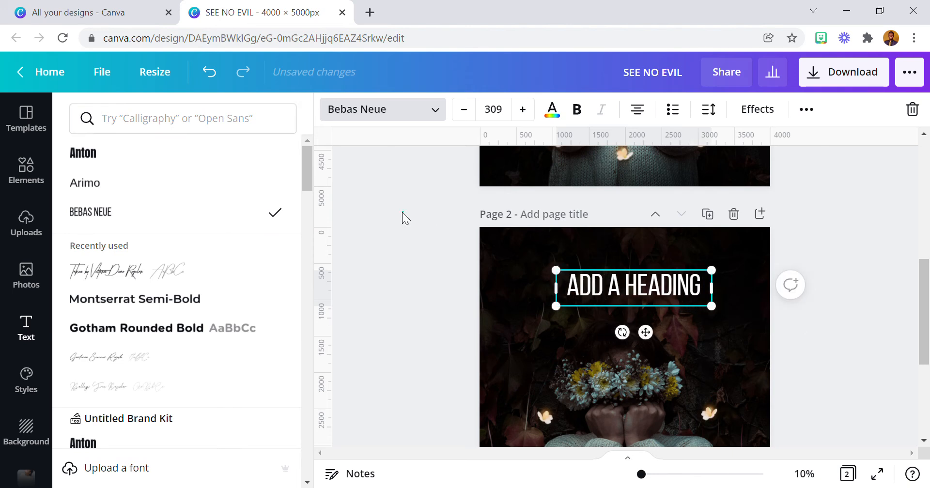
- Replace the heading's placeholder text with SEE NO EVIL
double_click(641, 292)
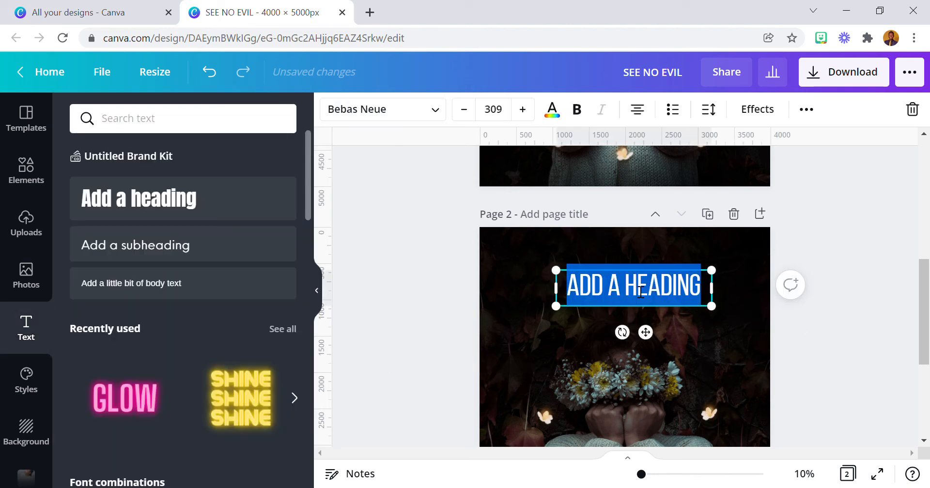
type("SEE")
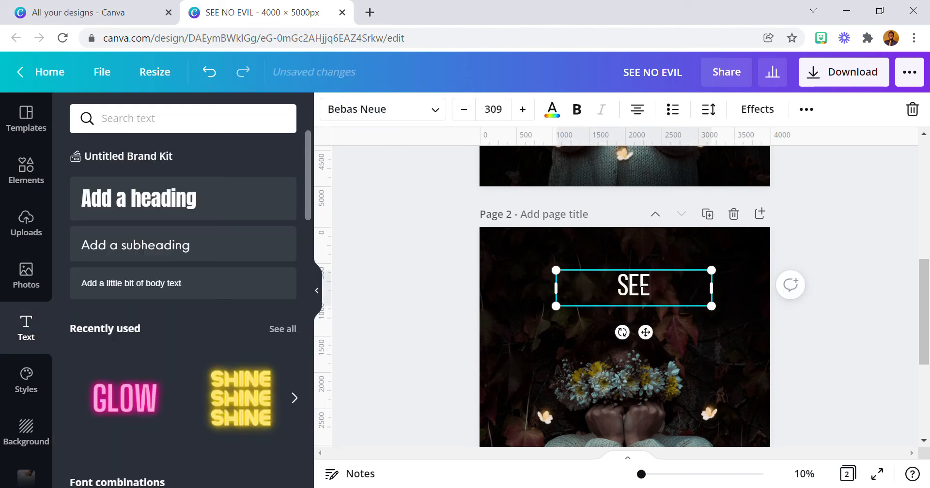
type(" NO EVIL")
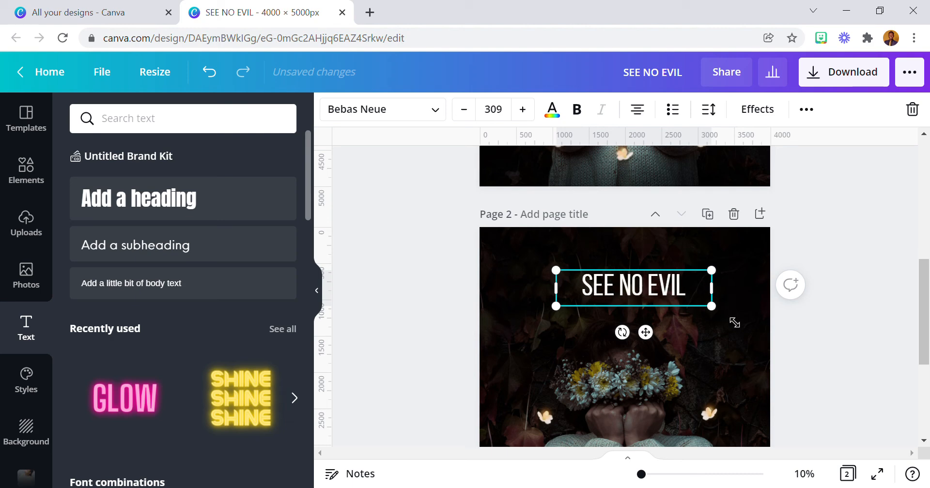
- Enlarge the SEE NO EVIL heading to size 595, fit its text box within the page above the figure, and make it bold
left_click_drag(735, 323, 797, 370)
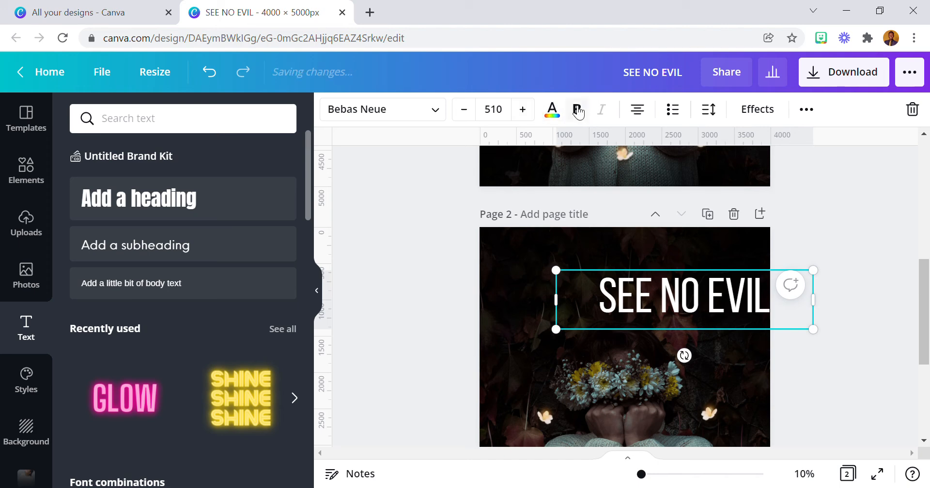
left_click(407, 255)
left_click_drag(746, 309, 704, 308)
left_click_drag(782, 308, 718, 308)
left_click_drag(729, 279, 763, 268)
left_click(574, 119)
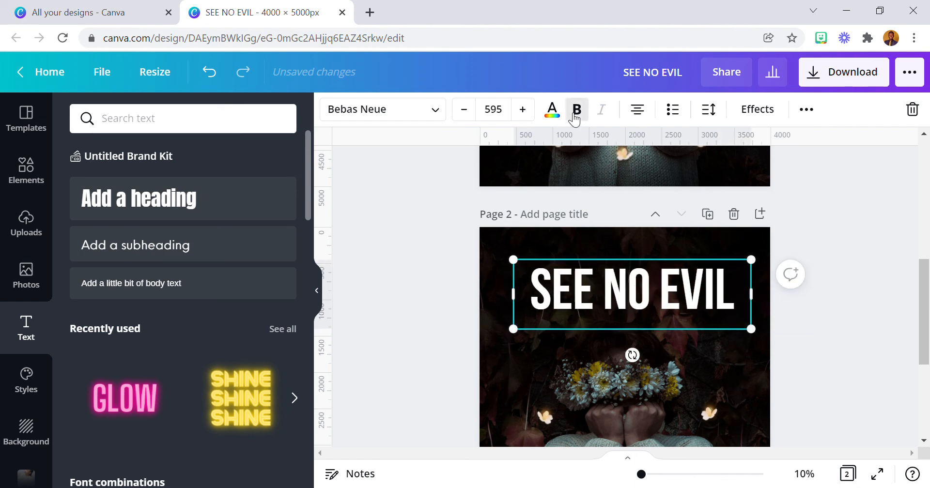
- Enlarge the bold SEE NO EVIL heading to size 652 so its box spans nearly the page width
left_click(422, 237)
left_click(568, 274)
left_click_drag(519, 257, 505, 253)
left_click_drag(756, 262, 761, 254)
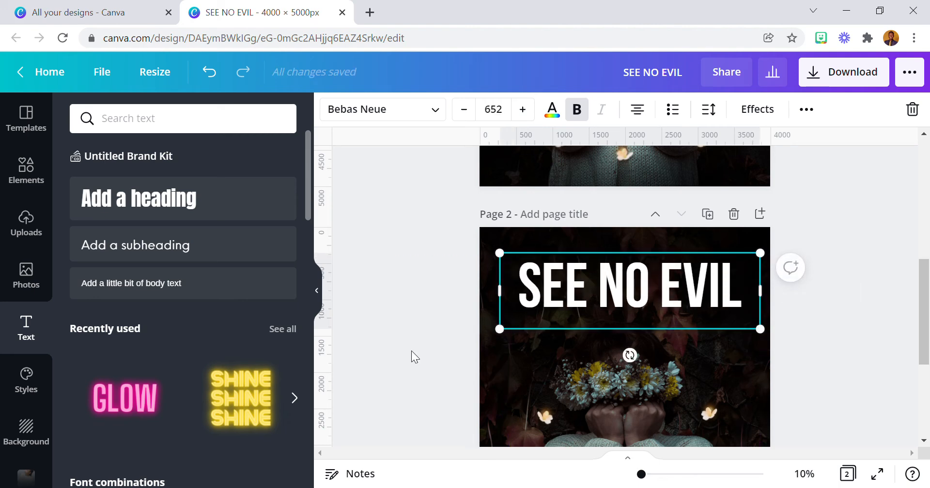
- Change the SEE NO EVIL heading's text colour to the light grey from the document colours
scroll(412, 351, "down", 2)
left_click(623, 317)
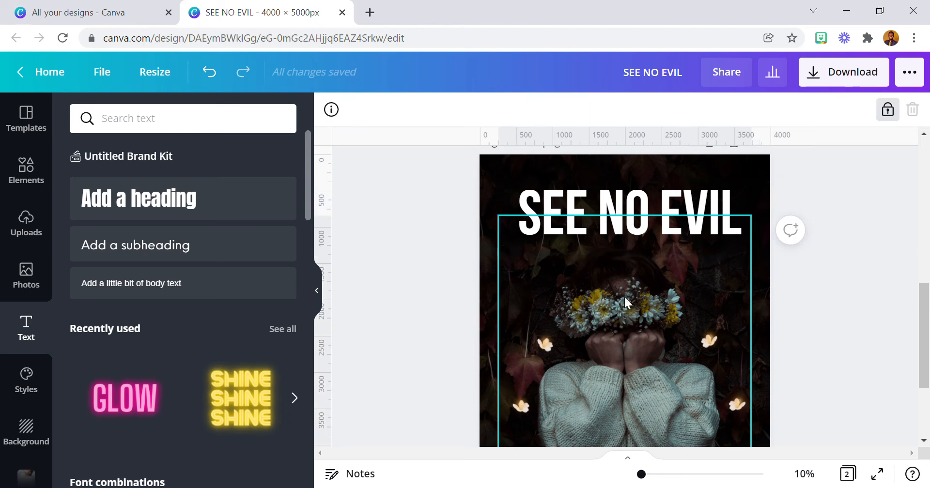
left_click(638, 218)
left_click(807, 109)
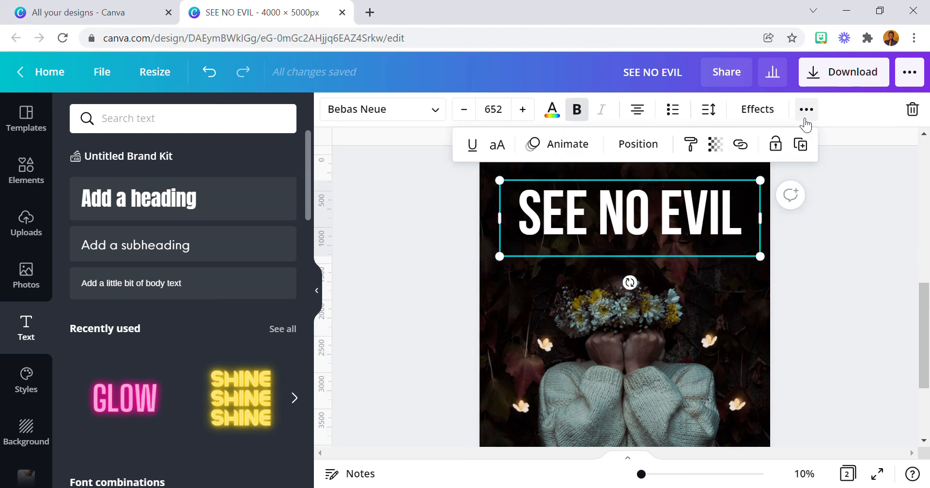
left_click(552, 109)
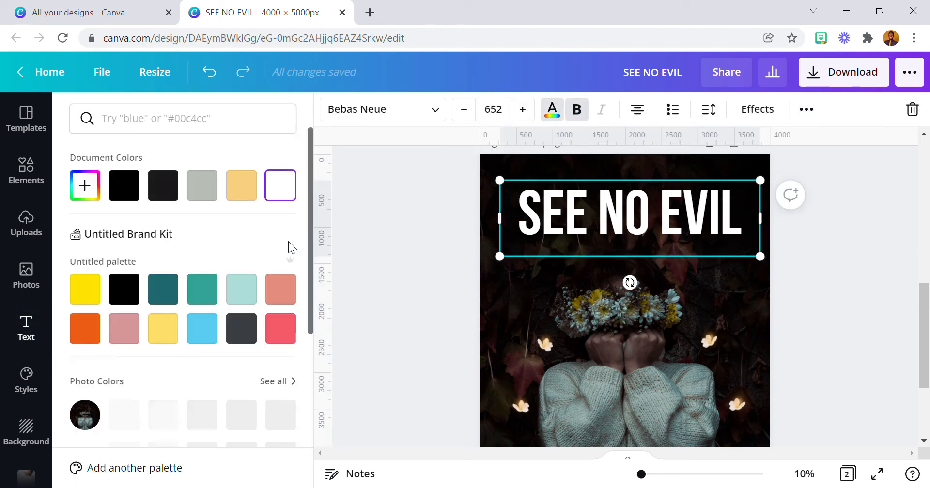
left_click(202, 186)
- Send the SEE NO EVIL heading to the back so the dark corner gradients overlap its ends
left_click(807, 110)
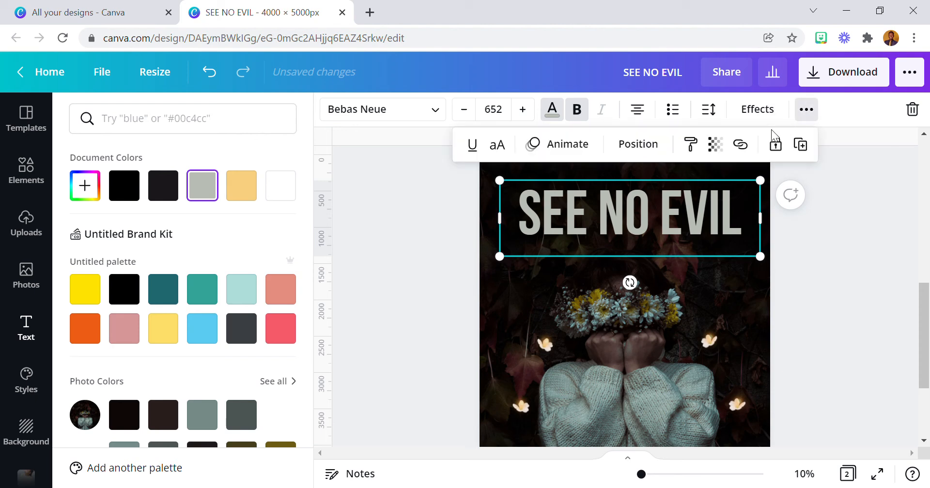
left_click(649, 147)
left_click(574, 216)
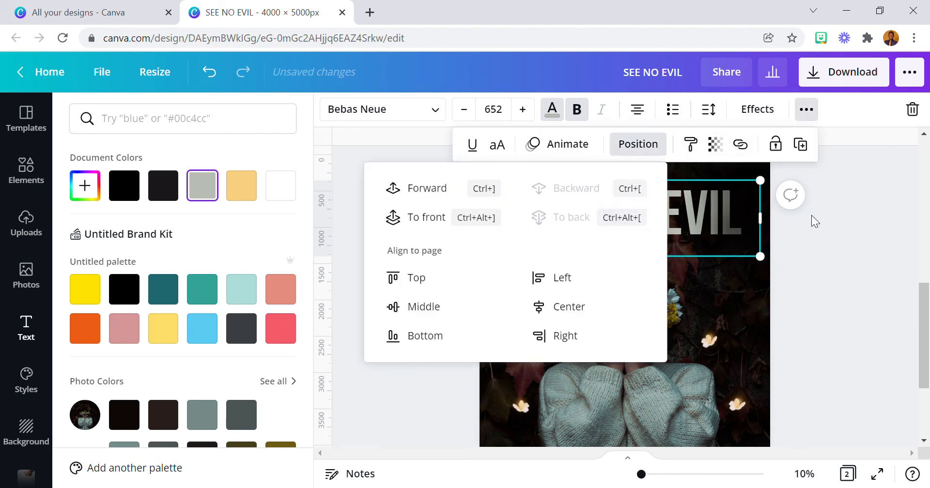
left_click(841, 216)
left_click(841, 216)
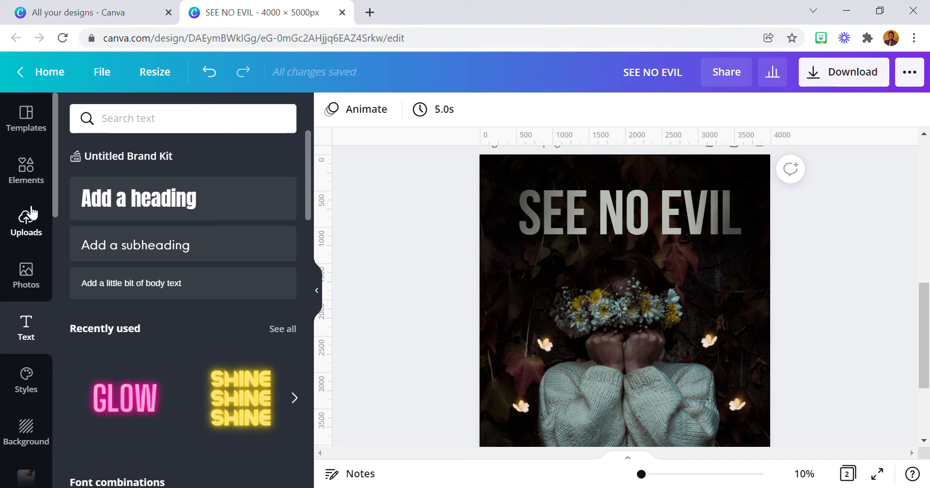
- Compare the title with the page 1 original, clear the blur element search, and list all recently used elements
scroll(561, 211, "up", 3)
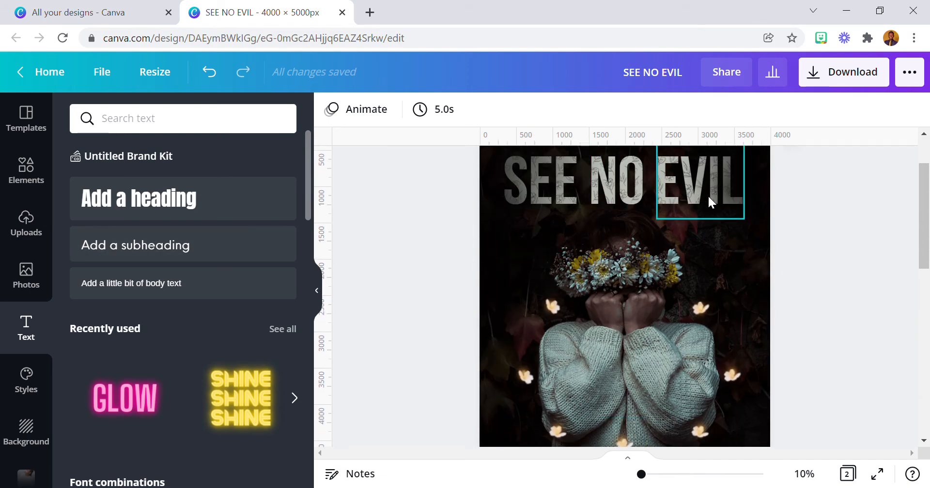
scroll(642, 268, "down", 9)
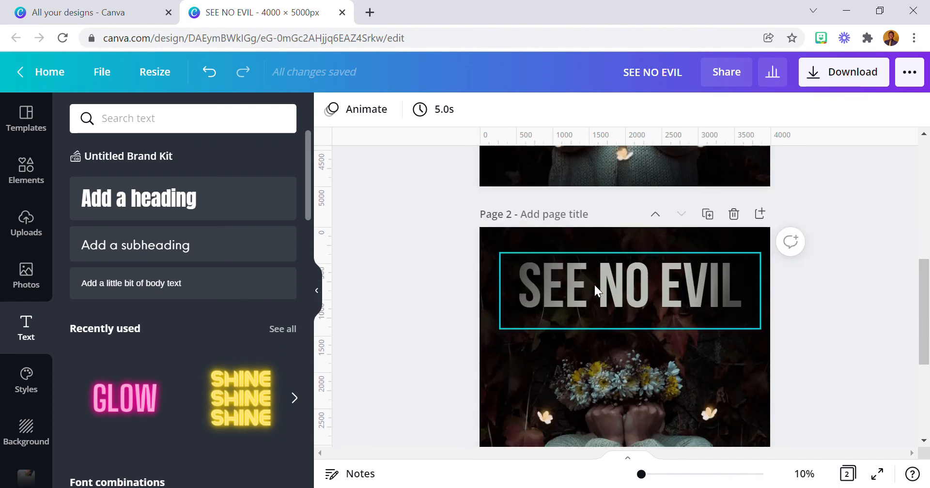
left_click(25, 167)
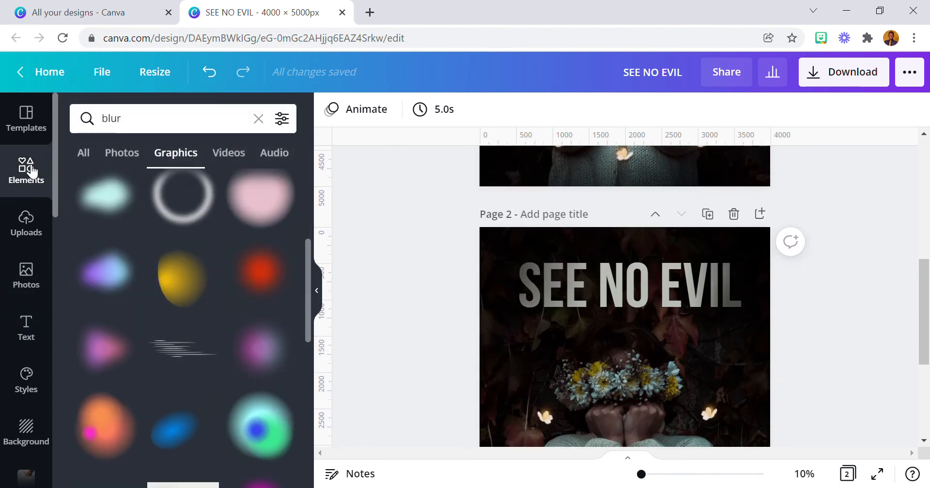
left_click(258, 119)
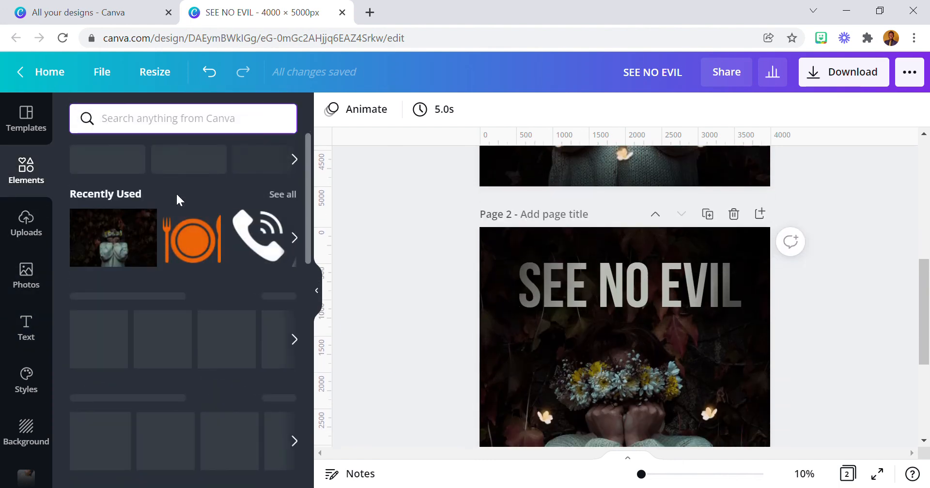
left_click(288, 194)
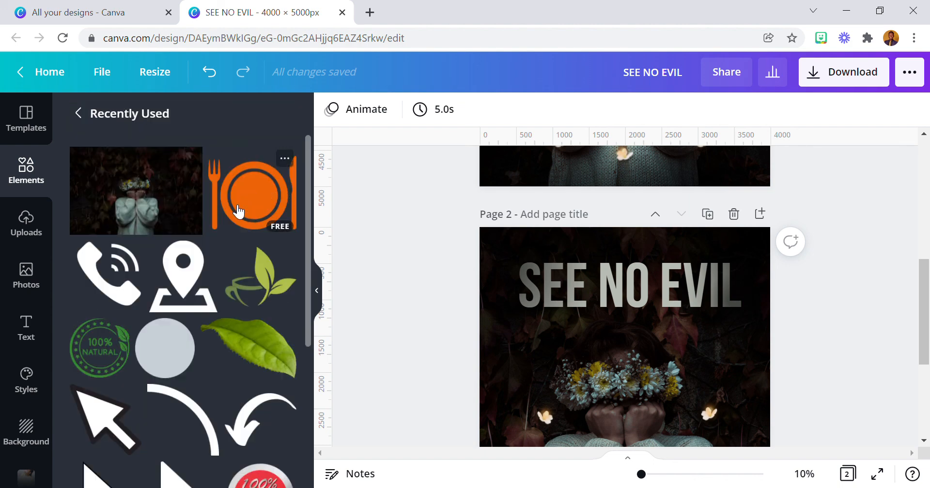
- Find the square floral line pattern among the recently used elements and add it to page 2
scroll(203, 251, "down", 10)
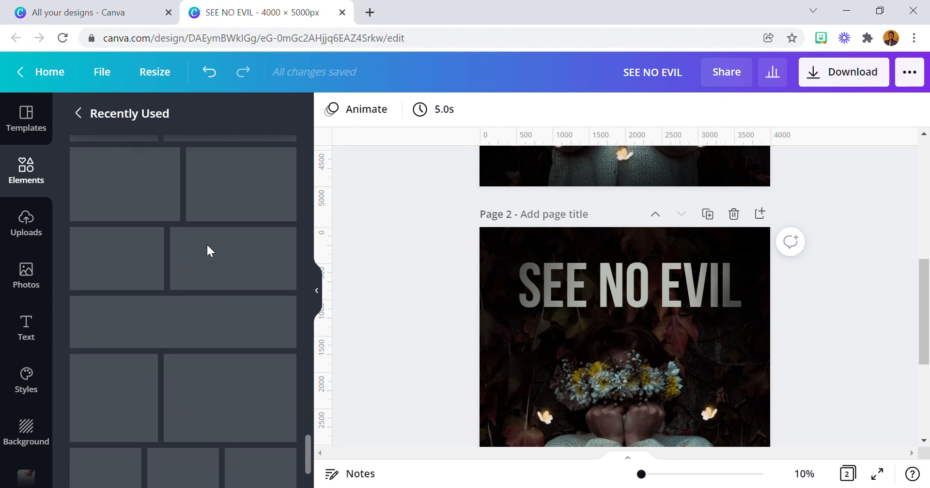
scroll(211, 254, "down", 10)
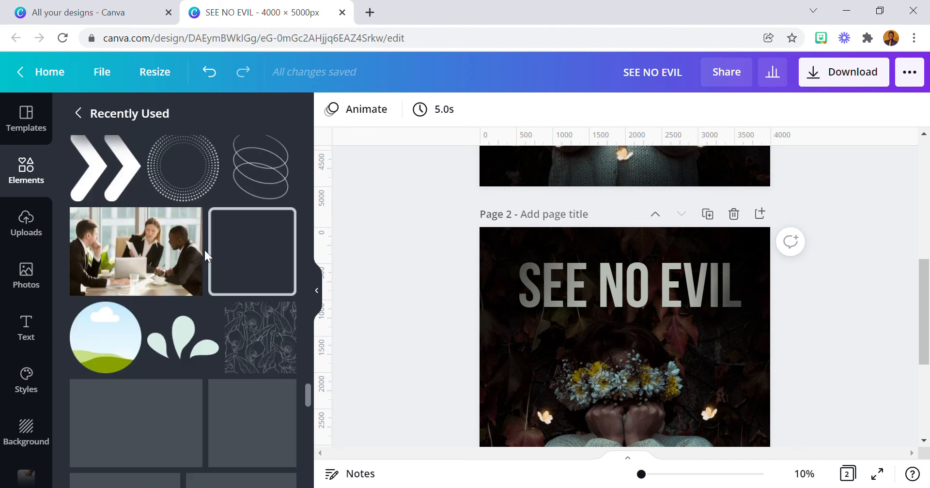
scroll(205, 254, "down", 10)
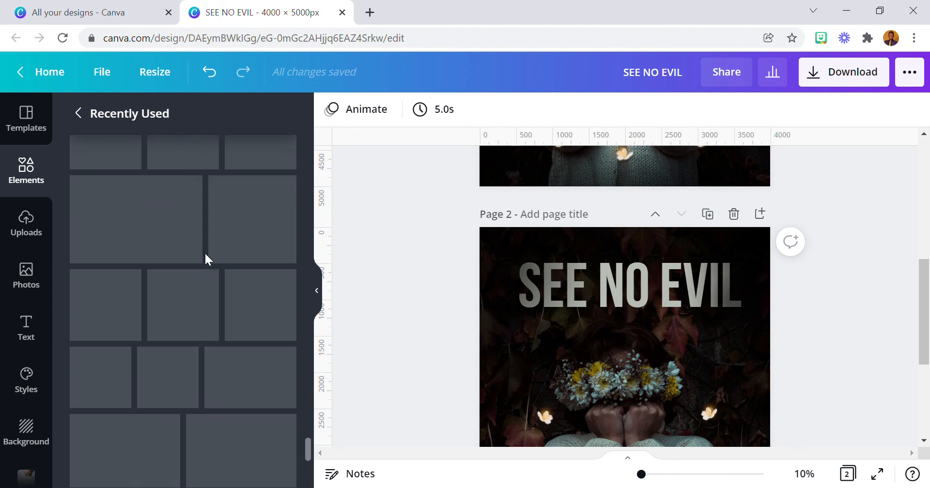
scroll(208, 262, "down", 5)
scroll(206, 262, "down", 5)
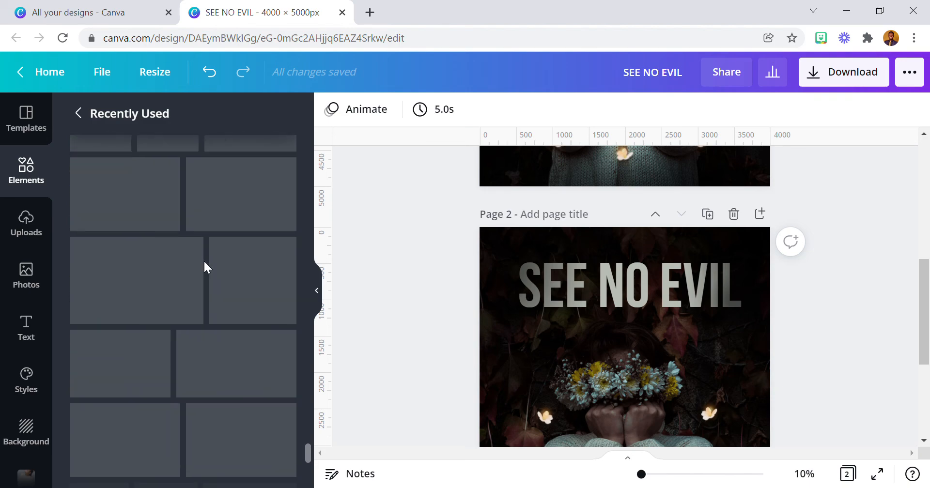
scroll(204, 261, "down", 5)
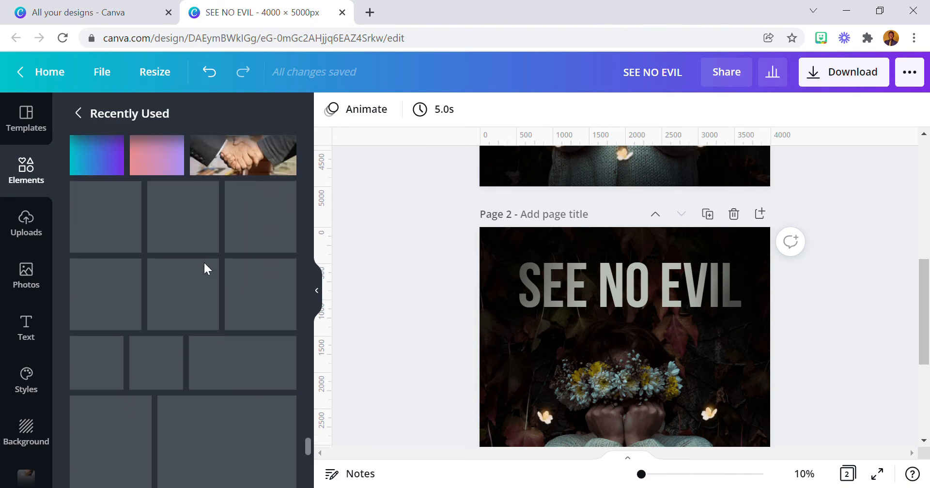
scroll(204, 261, "down", 5)
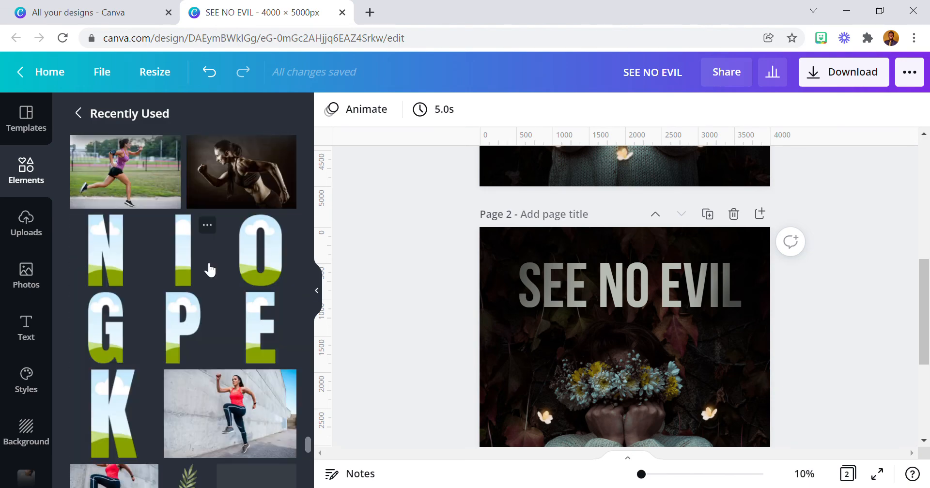
scroll(206, 266, "down", 10)
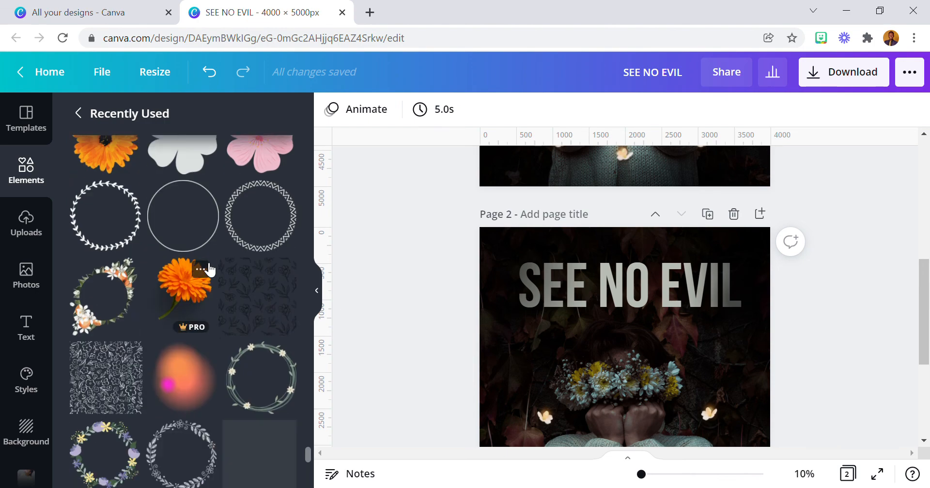
scroll(209, 270, "down", 2)
left_click(254, 248)
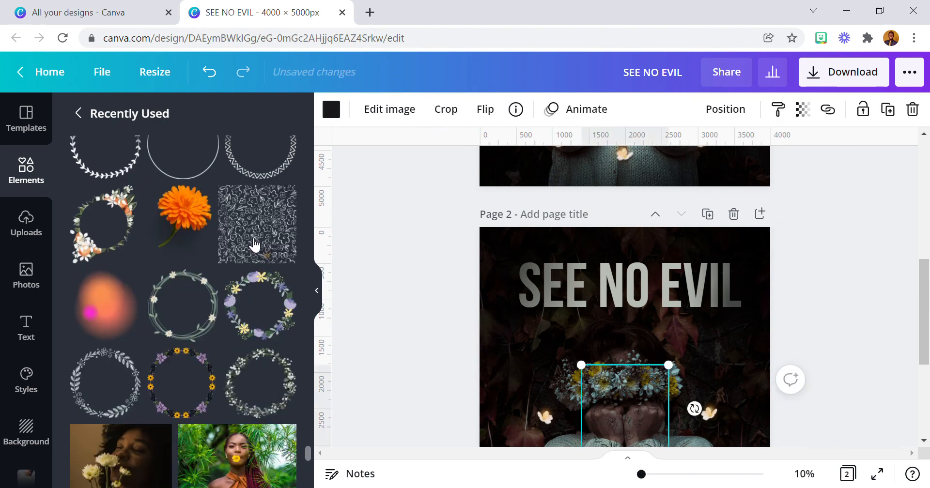
- Move the floral line pattern over the word SEE in the heading
left_click_drag(630, 400, 569, 279)
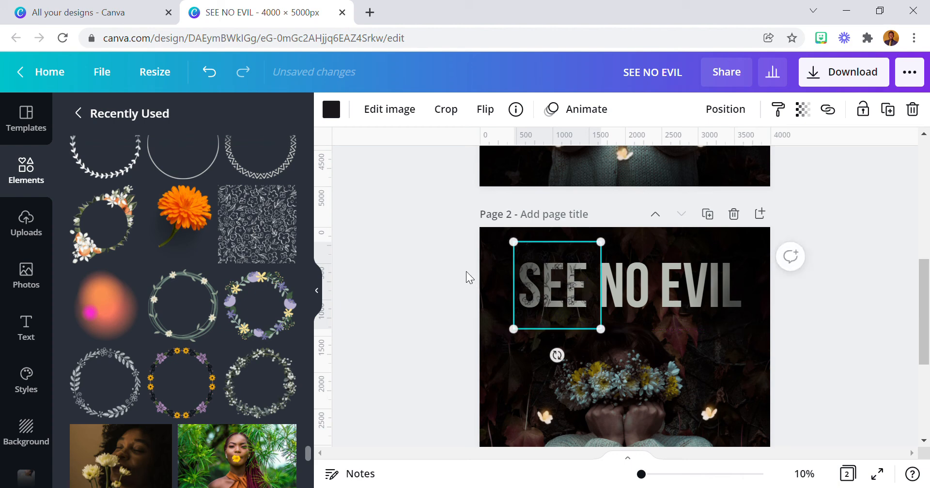
left_click(438, 277)
left_click(528, 303)
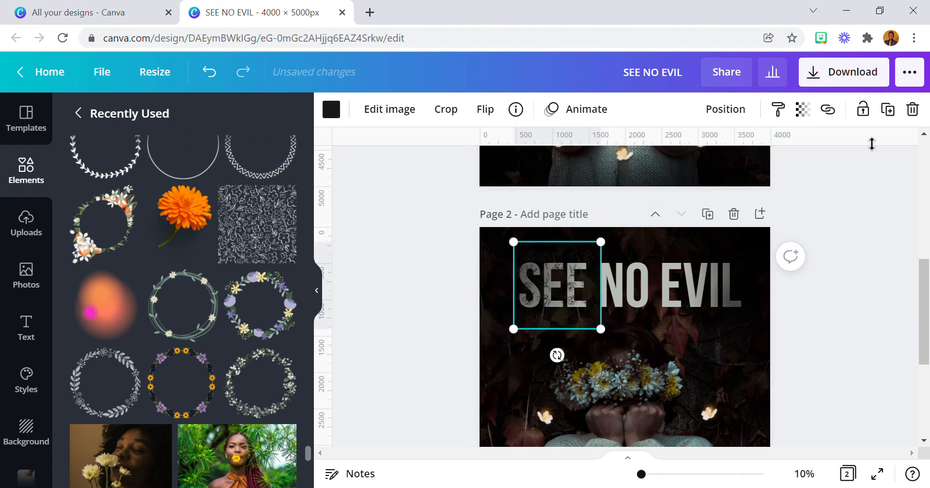
- Duplicate the floral pattern, shrink the copy to about 971 × 973, and place it over the word NO
left_click(897, 111)
left_click_drag(560, 290, 619, 294)
left_click_drag(574, 332, 613, 335)
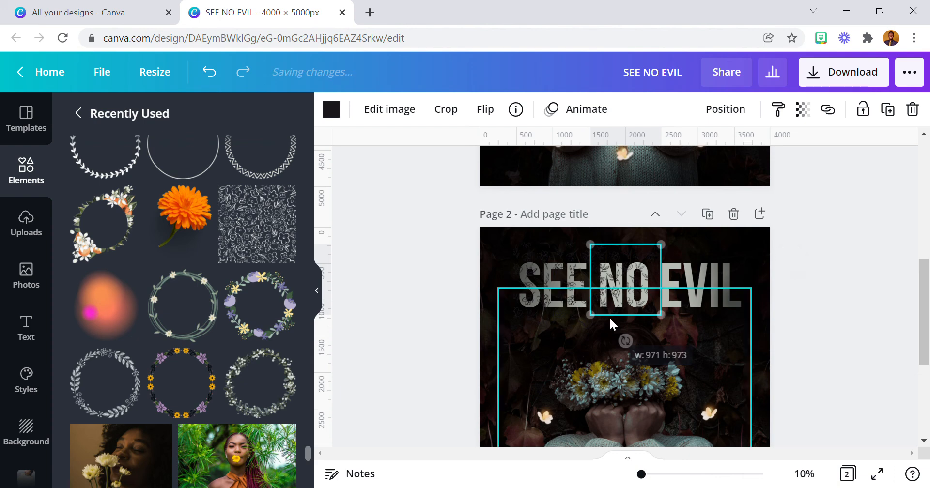
left_click_drag(647, 271, 658, 287)
- Duplicate the floral pattern again, place the copy over the word EVIL, and enlarge it to cover the letters
left_click(888, 109)
left_click_drag(653, 302, 754, 334)
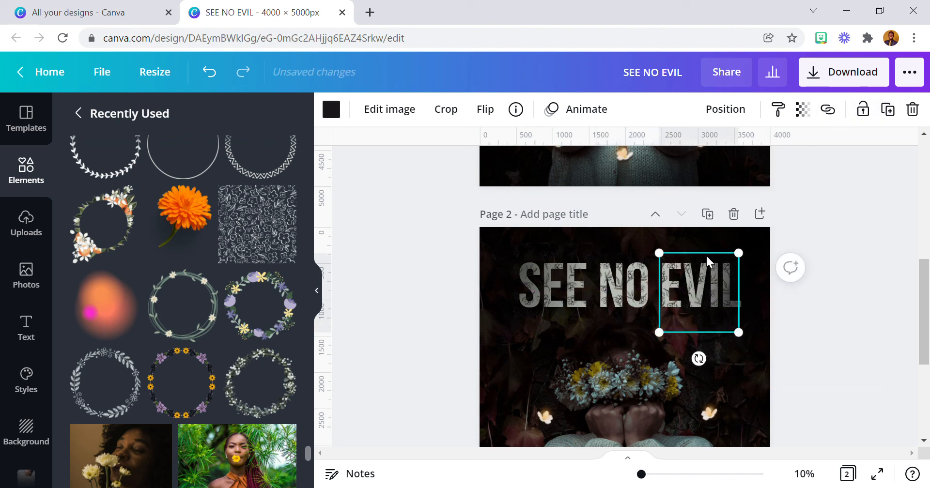
left_click_drag(749, 259, 752, 256)
- Set the transparency of the floral pattern over SEE to 66
left_click(561, 276)
left_click(803, 110)
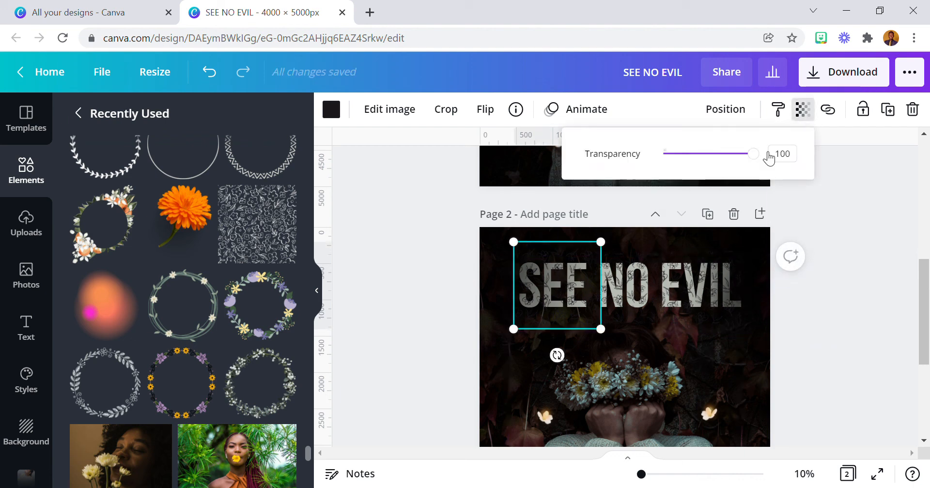
left_click_drag(753, 155, 726, 173)
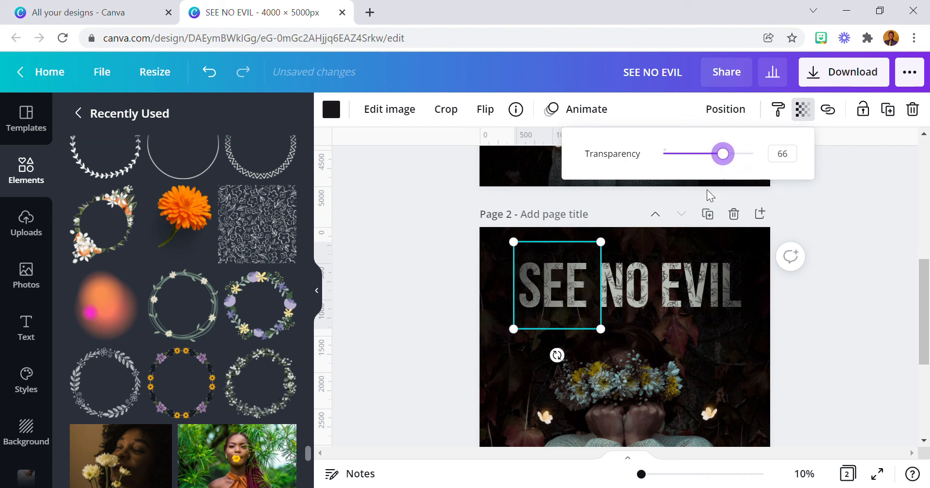
- Lower the transparency value of the floral patterns over NO and EVIL to match the one over SEE
left_click(643, 288)
left_click(803, 111)
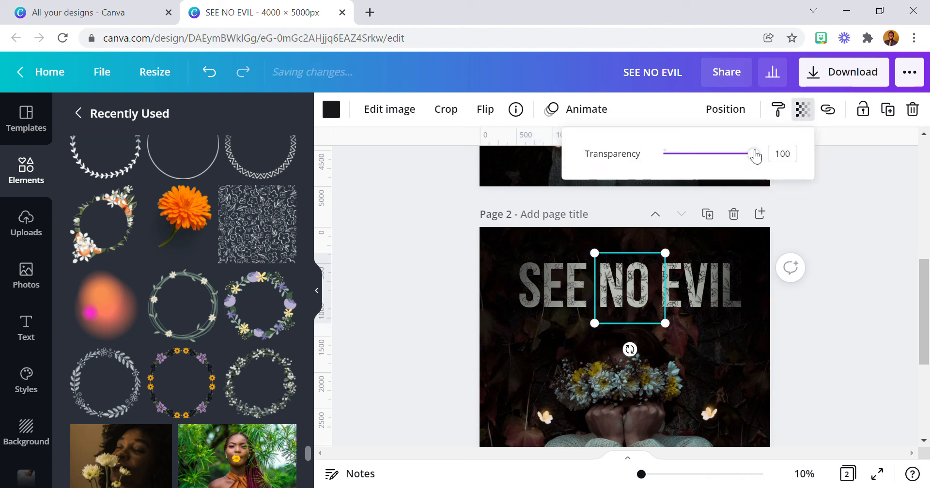
left_click_drag(754, 155, 716, 189)
left_click(712, 265)
left_click(803, 110)
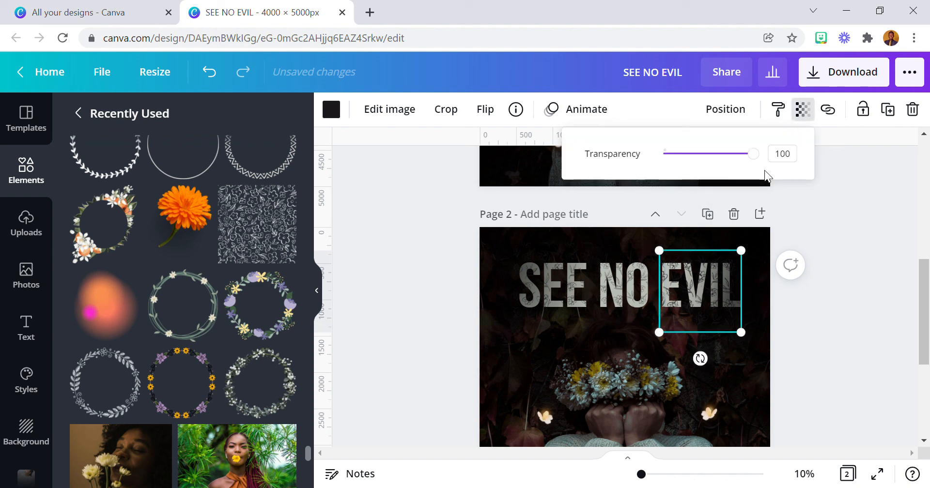
left_click_drag(761, 167, 715, 167)
left_click(877, 283)
- Examine the whole page 2 poster, checking the textured title, the figure and the glowing flowers around it
scroll(850, 279, "down", 1)
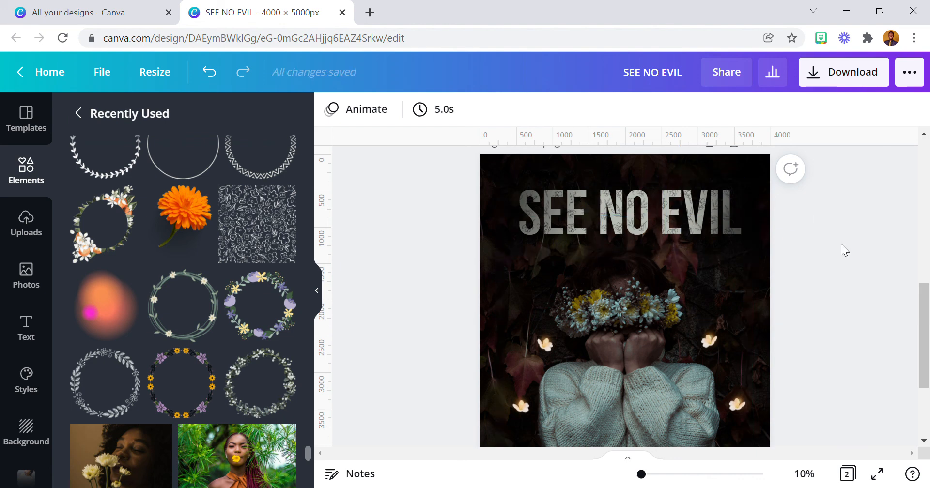
scroll(781, 258, "down", 2)
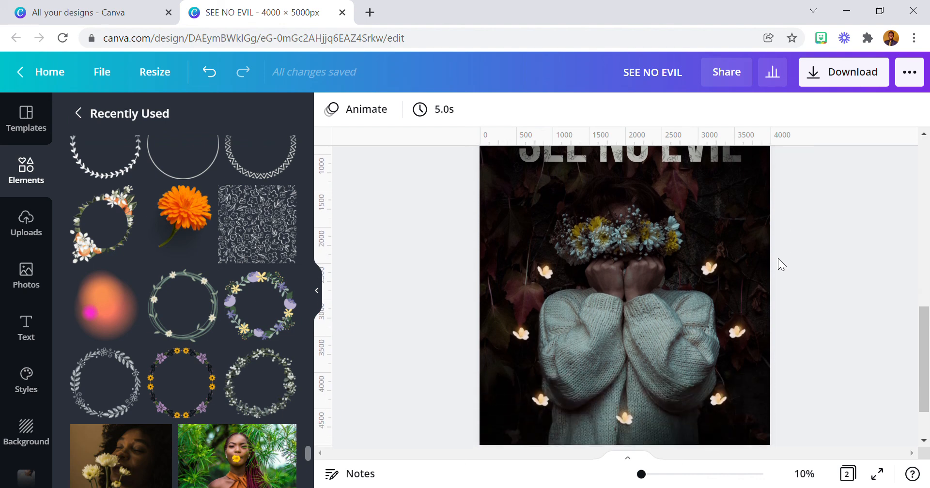
scroll(776, 264, "down", 6)
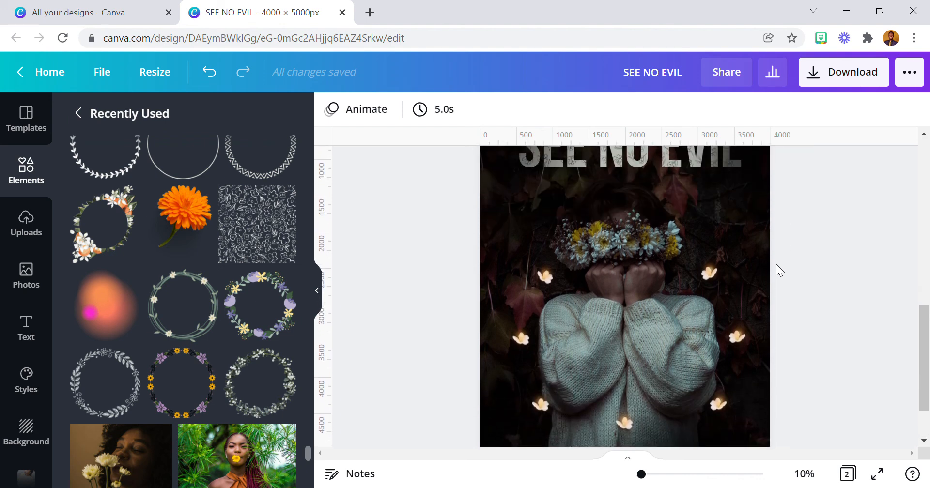
scroll(612, 338, "down", 2)
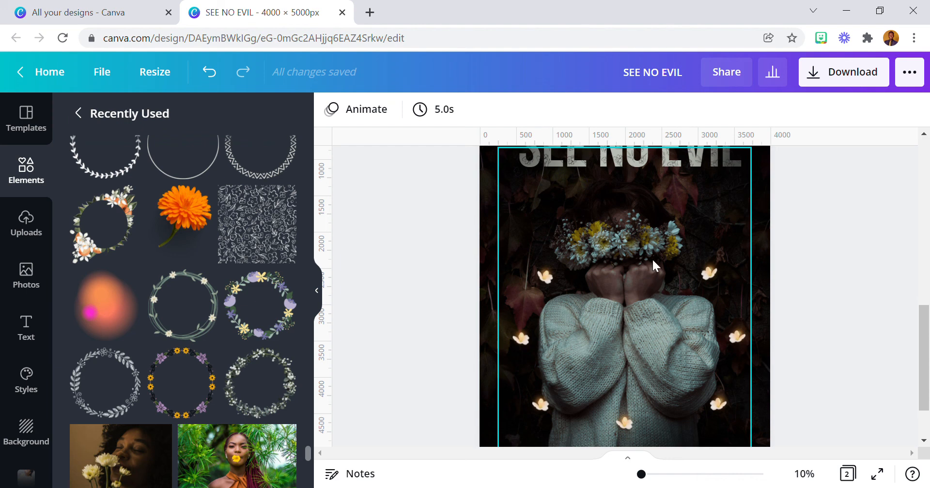
scroll(652, 257, "up", 2)
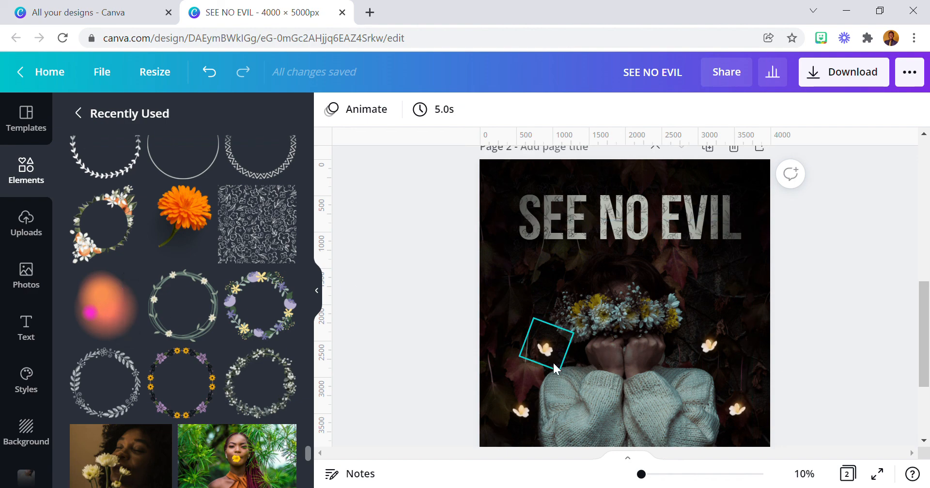
scroll(268, 345, "up", 5)
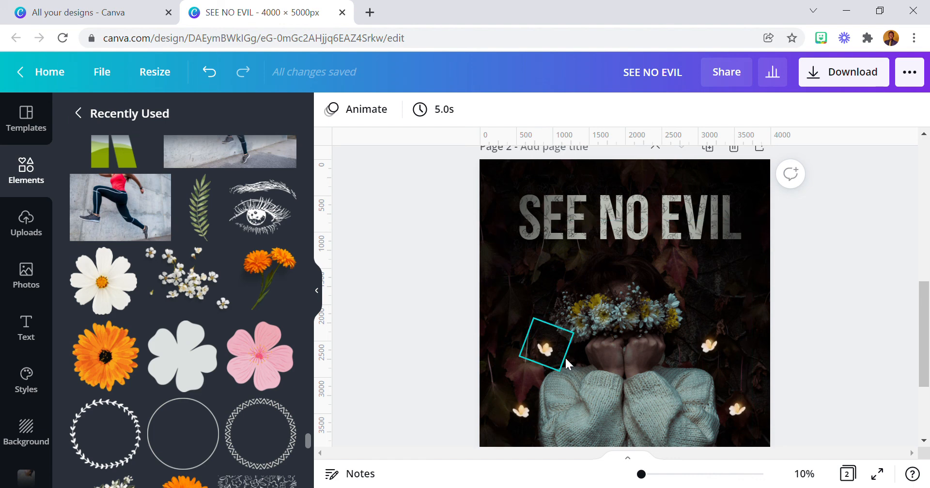
left_click(704, 345)
scroll(739, 363, "down", 3)
left_click(738, 335)
scroll(864, 383, "down", 8)
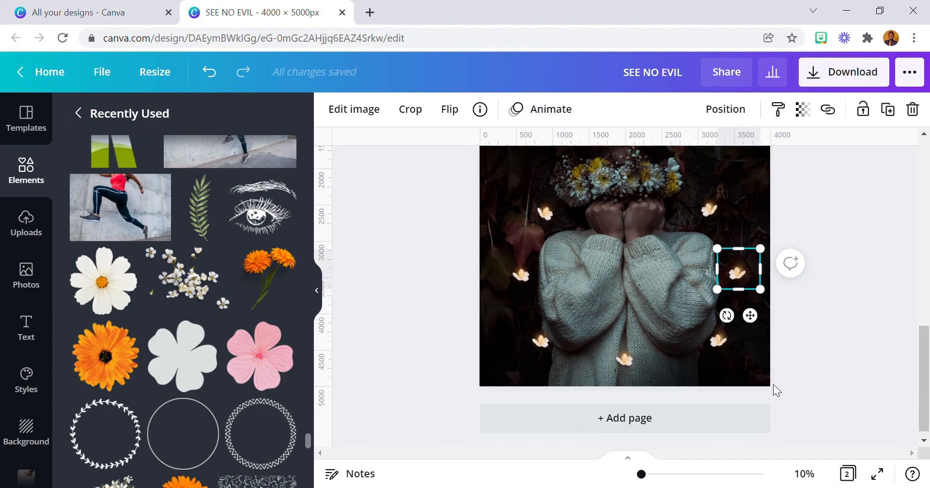
scroll(632, 323, "down", 10)
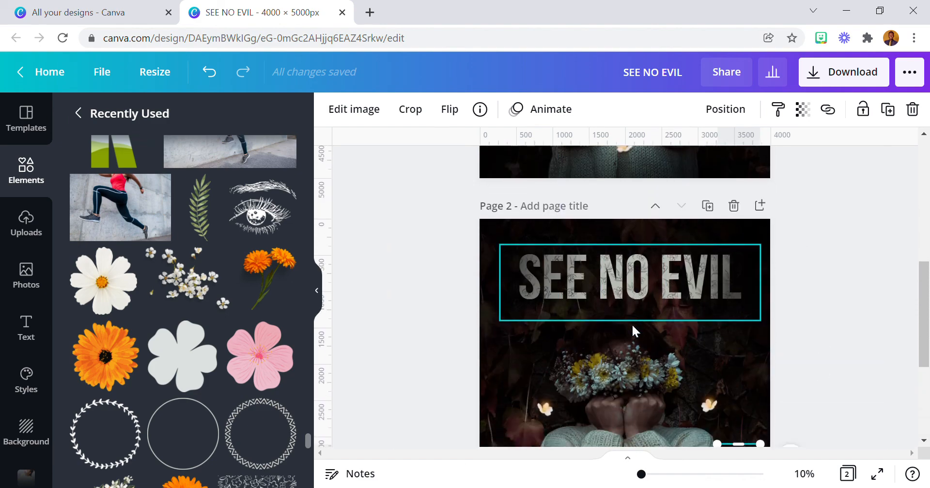
- Crop the upper edge of the figure image on page 2 down to just below the SEE NO EVIL title
scroll(632, 324, "up", 3)
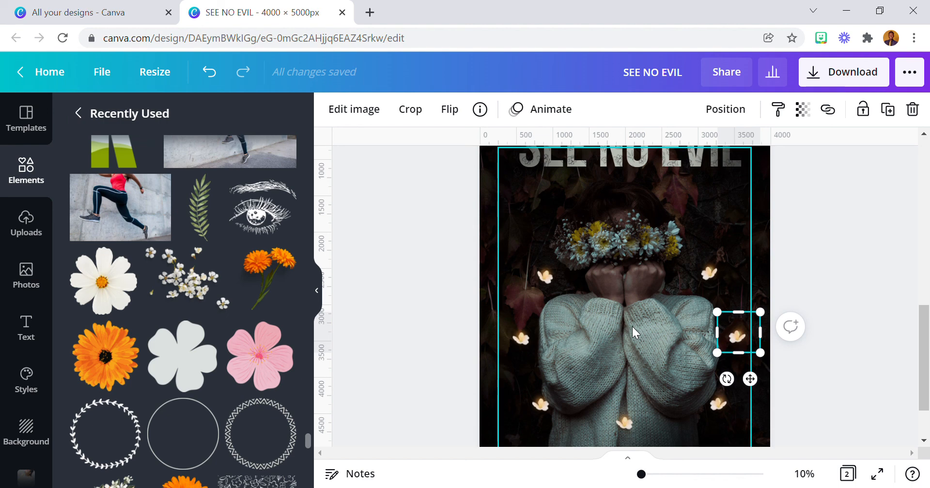
scroll(632, 328, "up", 3)
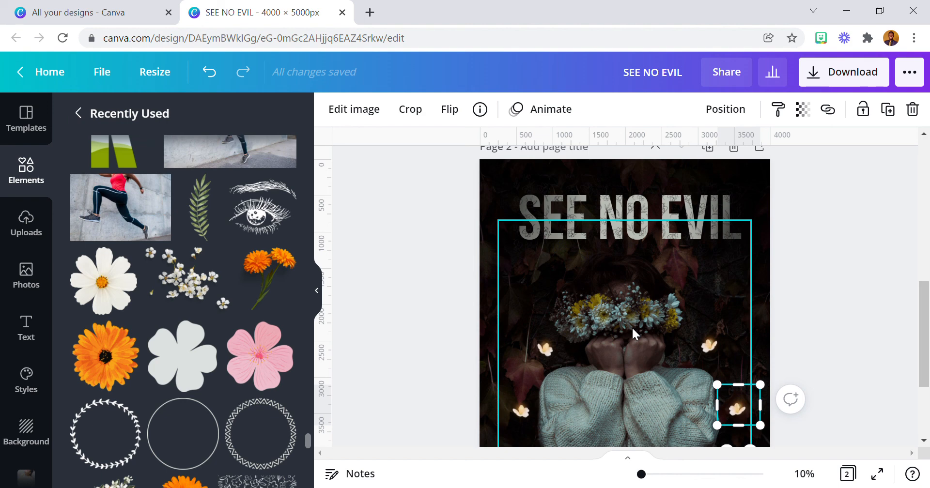
left_click(654, 292)
left_click(888, 111)
left_click(856, 175)
left_click(662, 274)
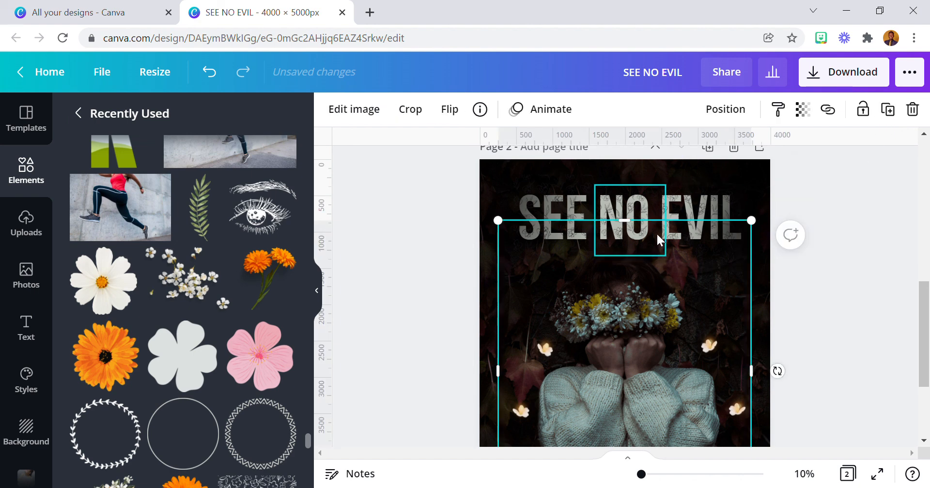
left_click_drag(658, 235, 663, 254)
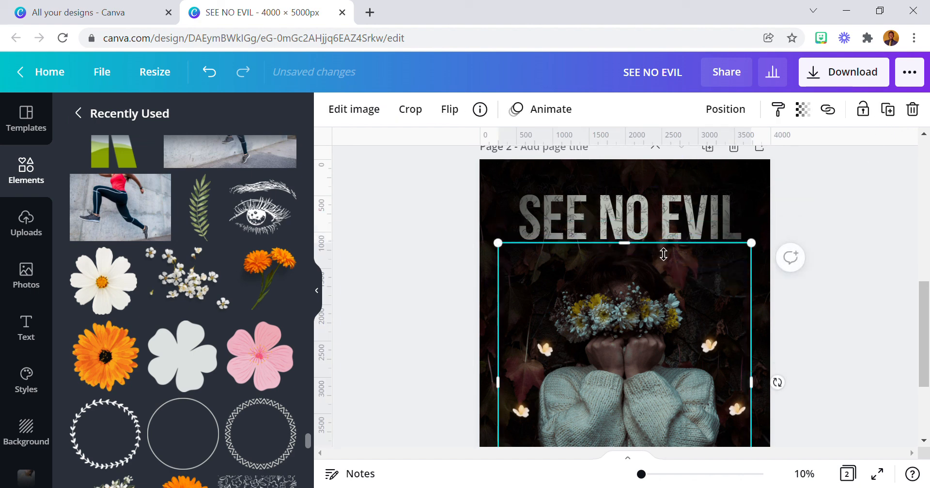
left_click(822, 313)
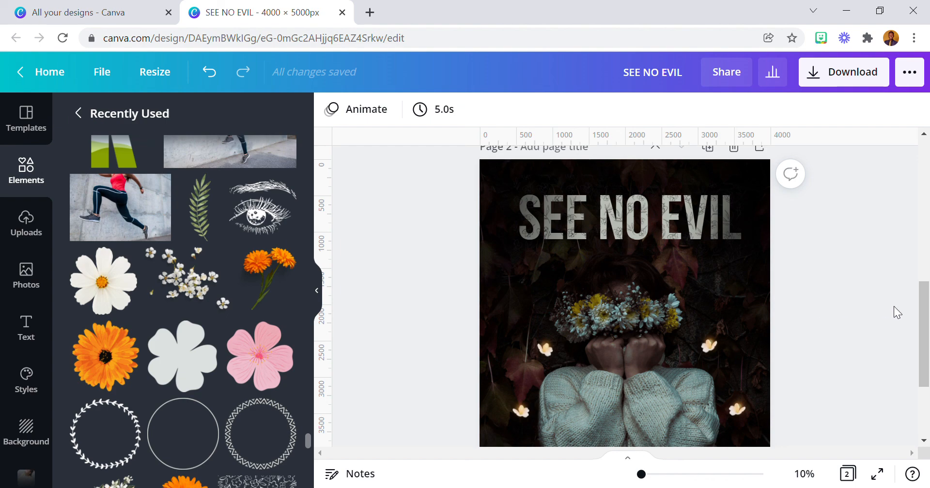
- Review the poster from its lower edge back up to the title, checking the figure image and the background
scroll(761, 346, "down", 1)
scroll(761, 346, "down", 2)
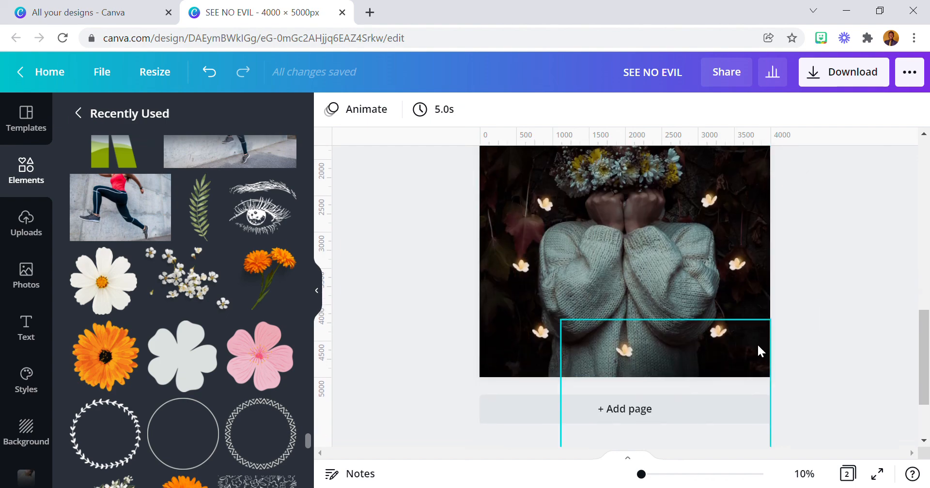
scroll(754, 338, "up", 2)
scroll(732, 315, "up", 2)
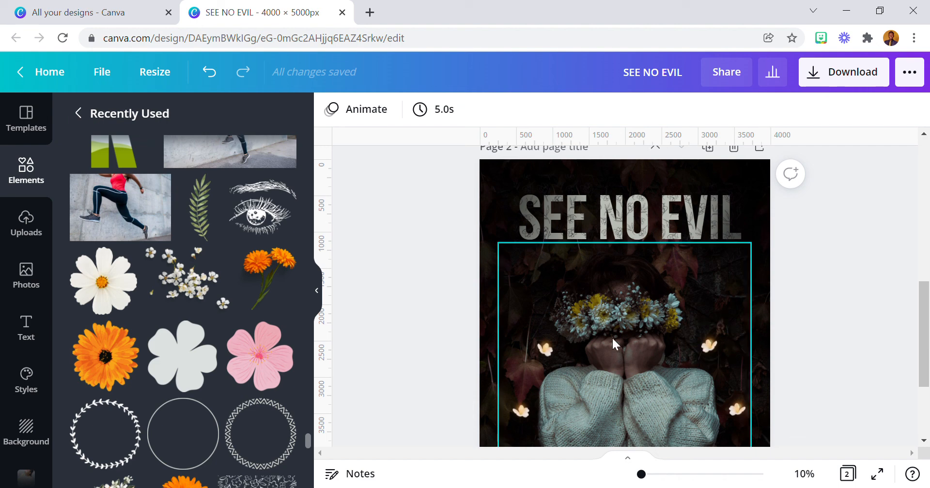
left_click(620, 311)
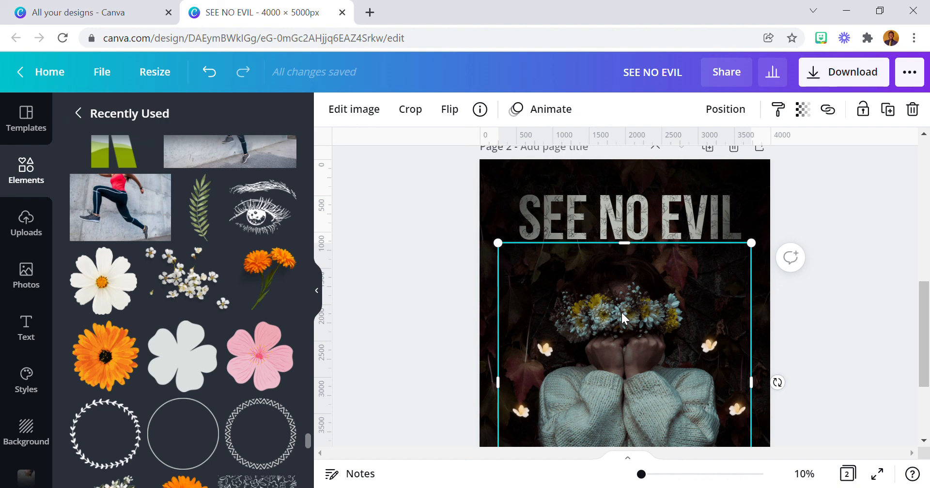
left_click(616, 170)
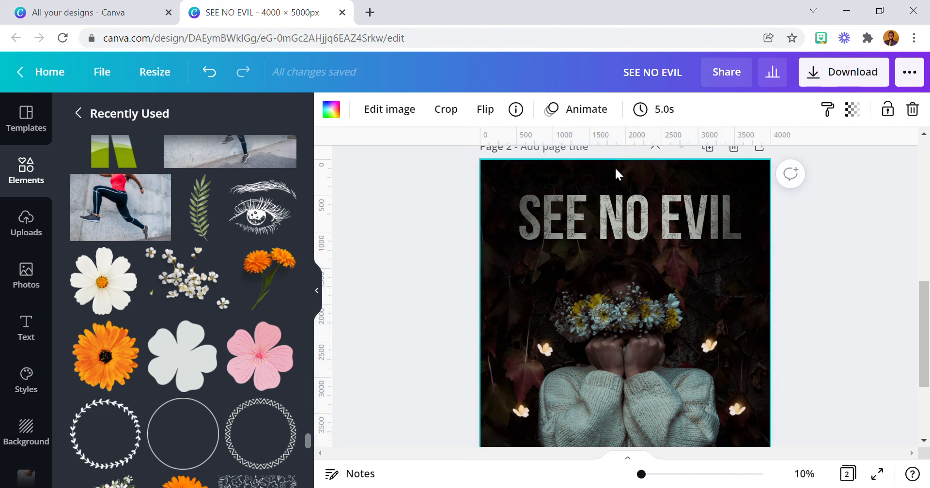